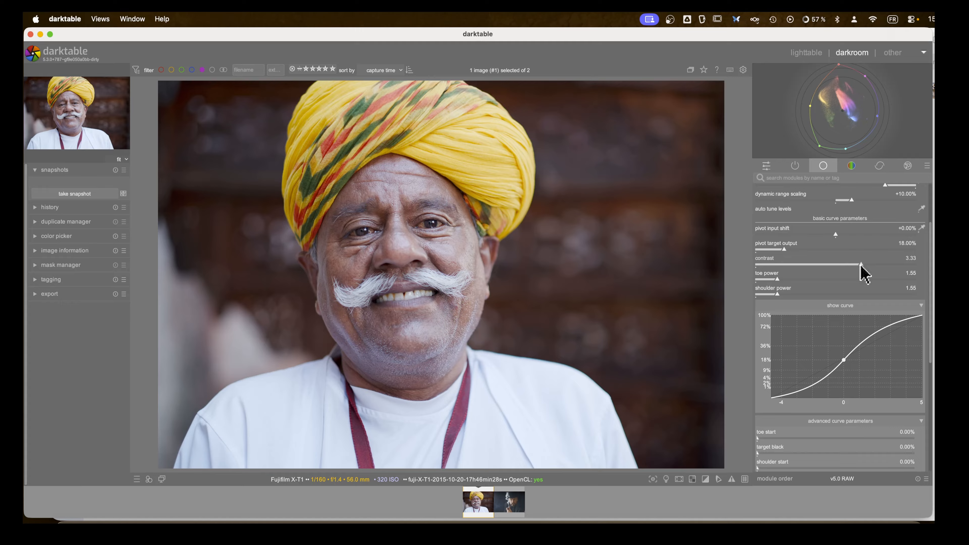
- Set the AgX curve's contrast to 3.16 and collapse the module
{"action": "mouse_move", "coordinate": [861, 266]}
{"action": "left_mouse_down"}
{"action": "mouse_move", "coordinate": [830, 267]}
{"action": "mouse_move", "coordinate": [856, 266]}
{"action": "left_mouse_up"}
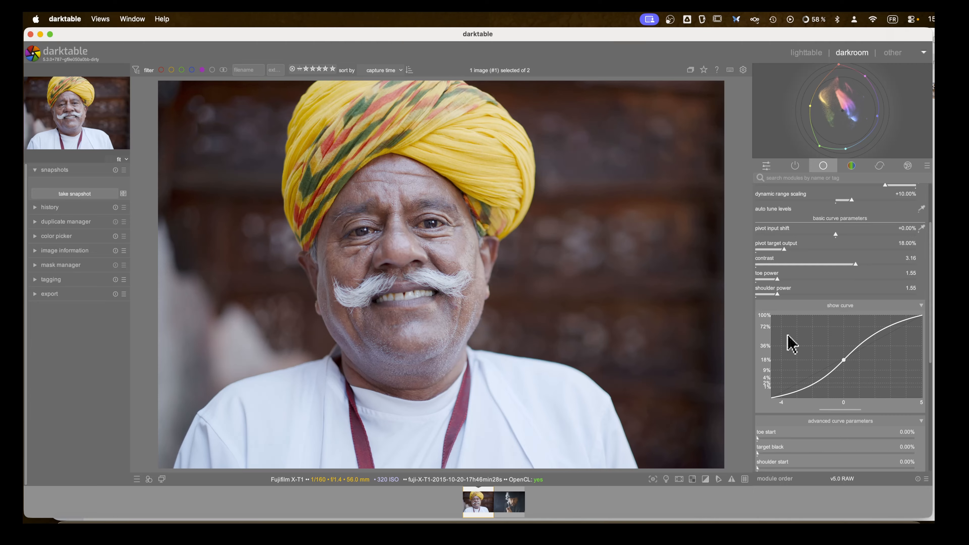
{"action": "scroll", "coordinate": [805, 267], "scroll_direction": "up", "scroll_amount": 4}
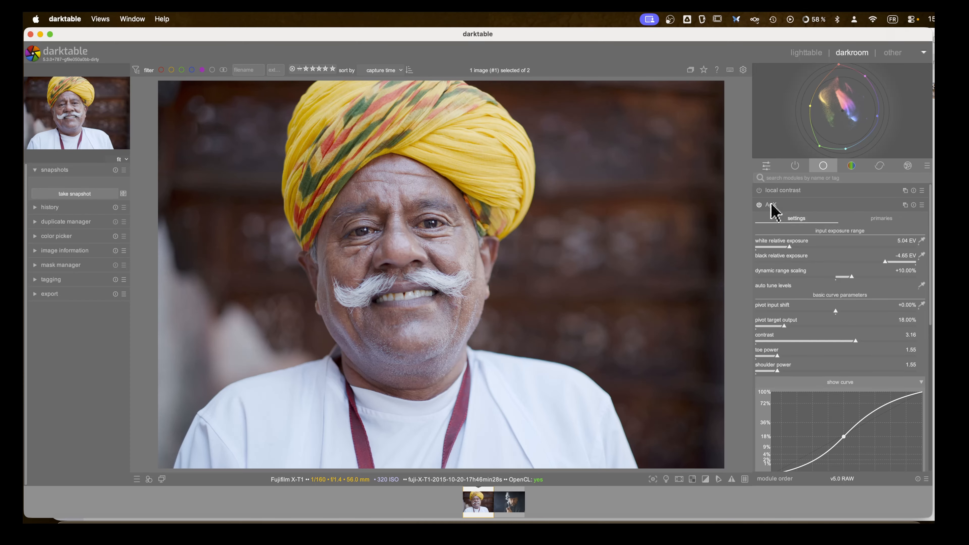
{"action": "left_click", "coordinate": [772, 206]}
- Apply the basic colorfulness "standard" preset to the color balance rgb module
{"action": "left_click", "coordinate": [851, 165]}
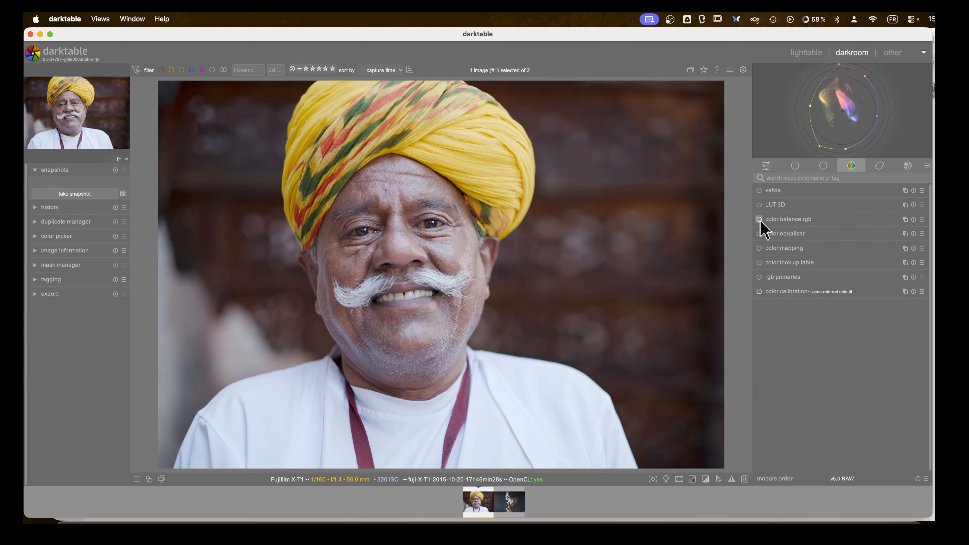
{"action": "left_click", "coordinate": [921, 220]}
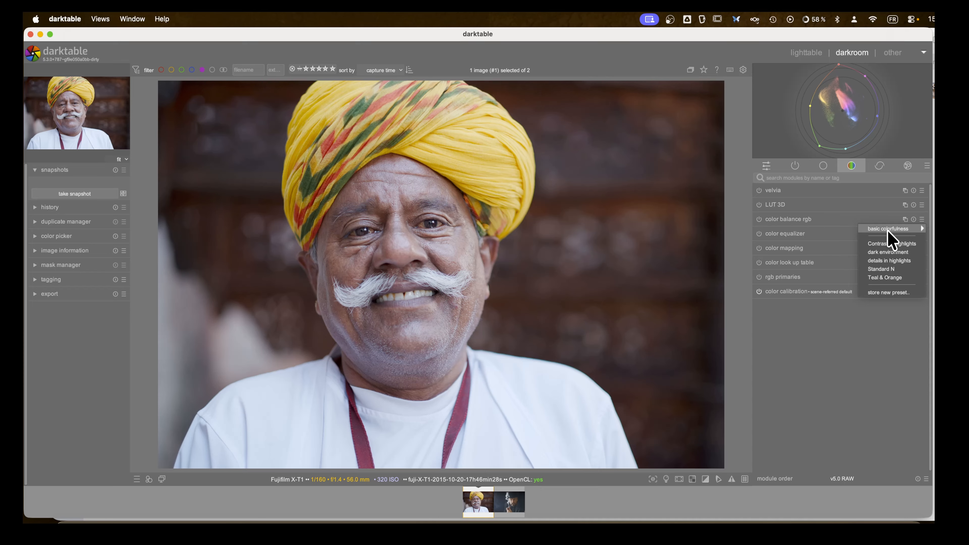
{"action": "mouse_move", "coordinate": [887, 230]}
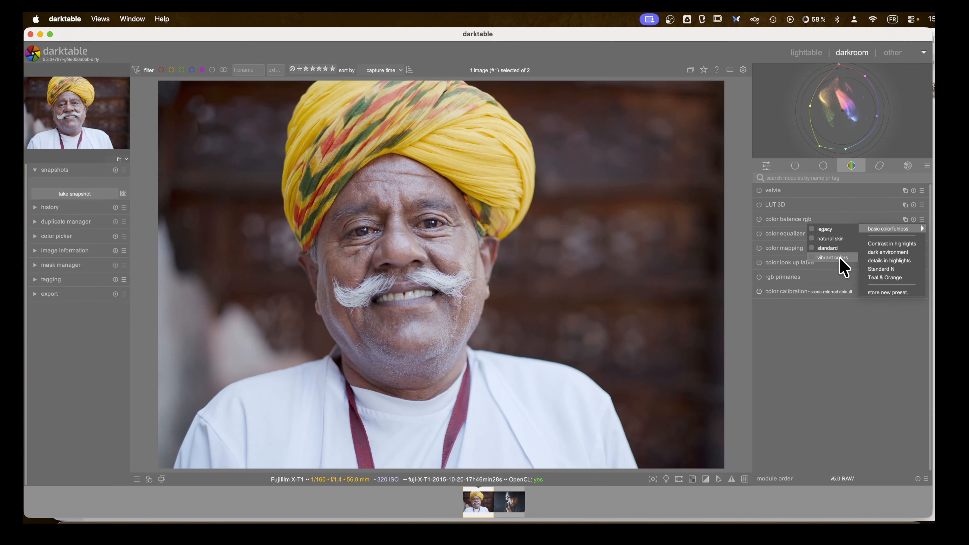
{"action": "left_click", "coordinate": [837, 248]}
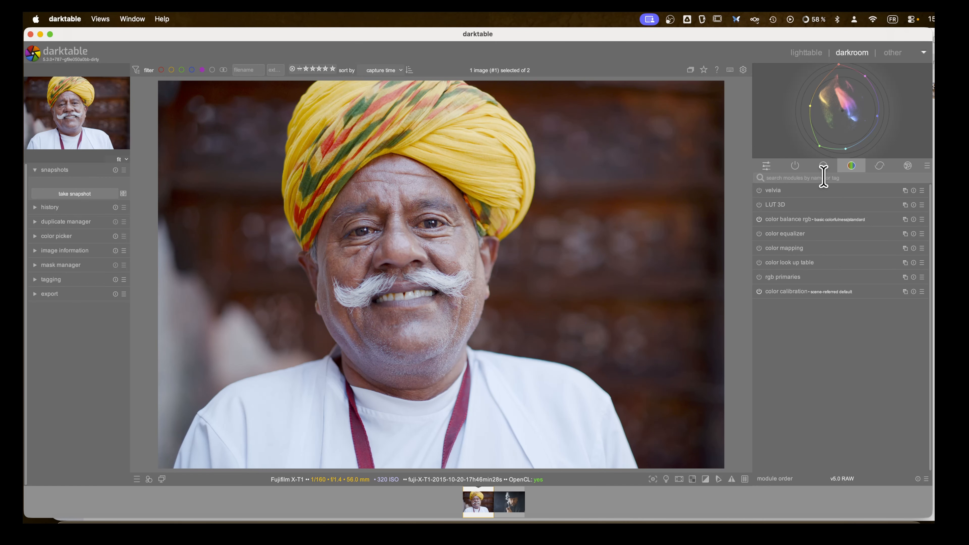
- Enable lens correction and denoise (profiled) on the portrait, toggling lens correction to compare its effect
{"action": "left_click", "coordinate": [795, 168]}
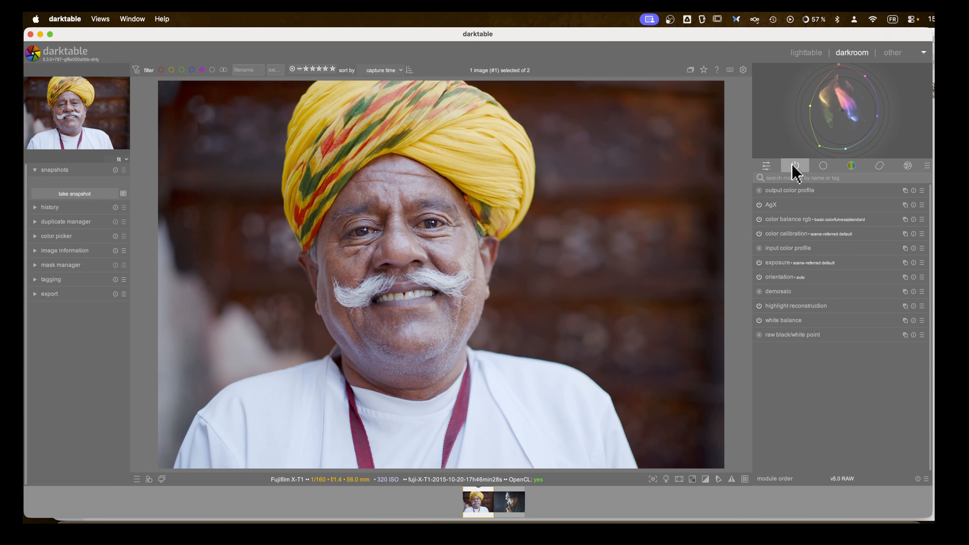
{"action": "left_click", "coordinate": [880, 168]}
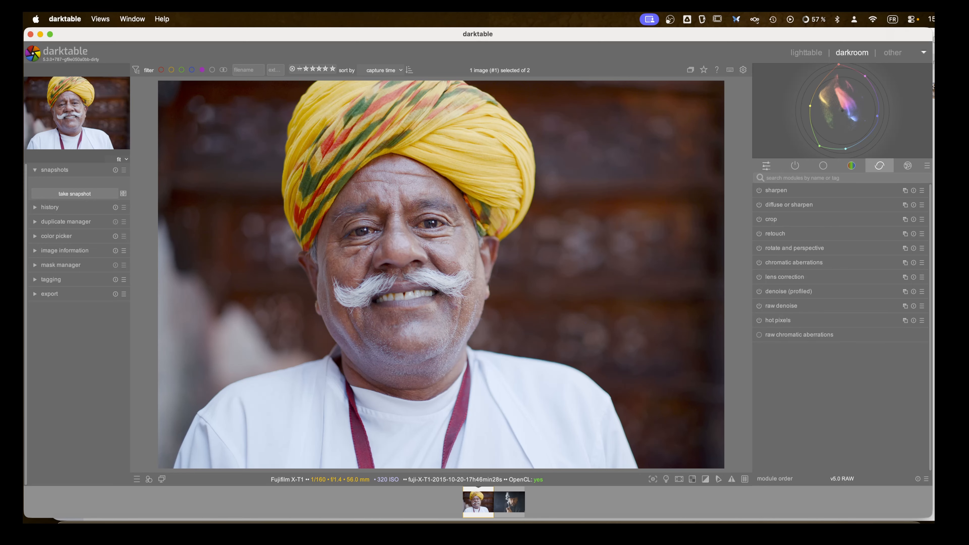
{"action": "left_click", "coordinate": [761, 278]}
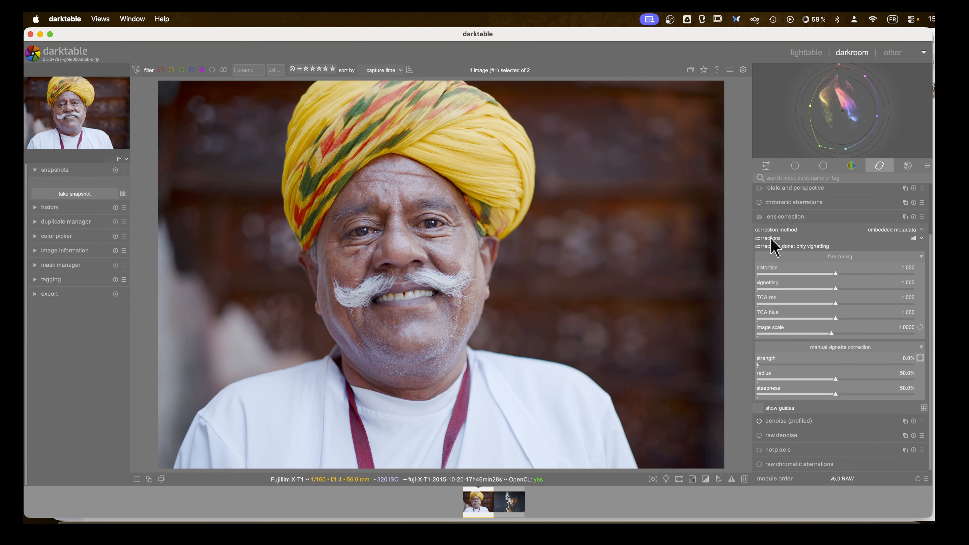
{"action": "left_click", "coordinate": [765, 218]}
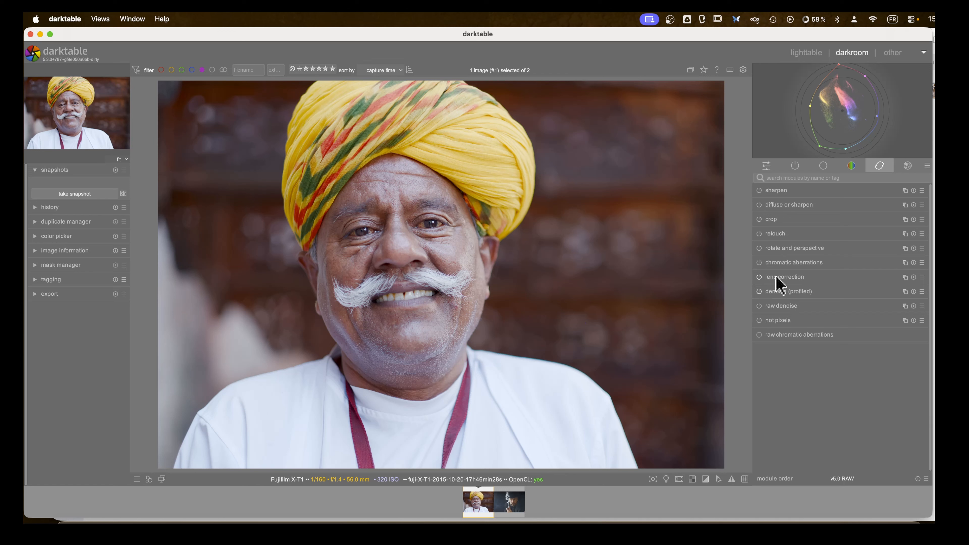
{"action": "left_click", "coordinate": [759, 278]}
{"action": "left_click", "coordinate": [759, 278]}
- Enable capture sharpen in the demosaic module and collapse the module
{"action": "left_click", "coordinate": [797, 166]}
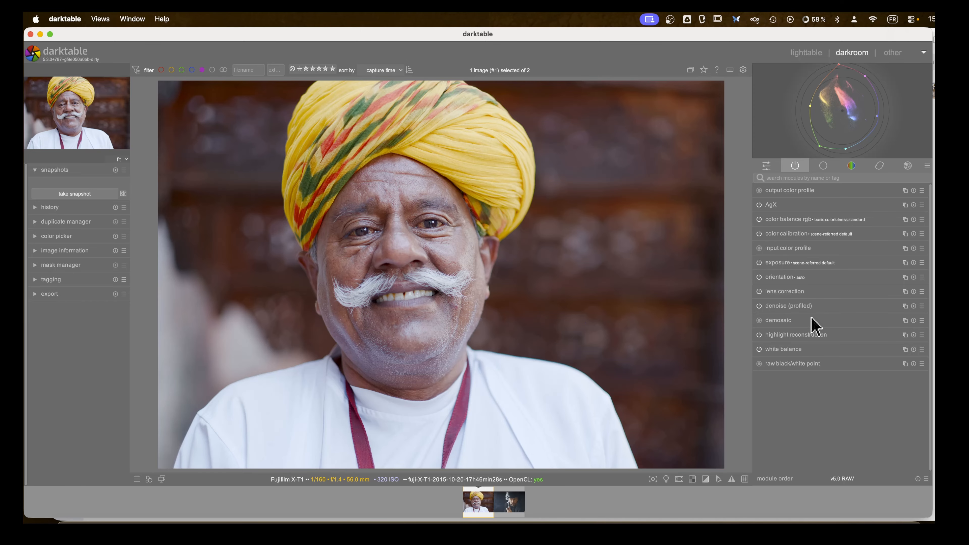
{"action": "left_click", "coordinate": [779, 320]}
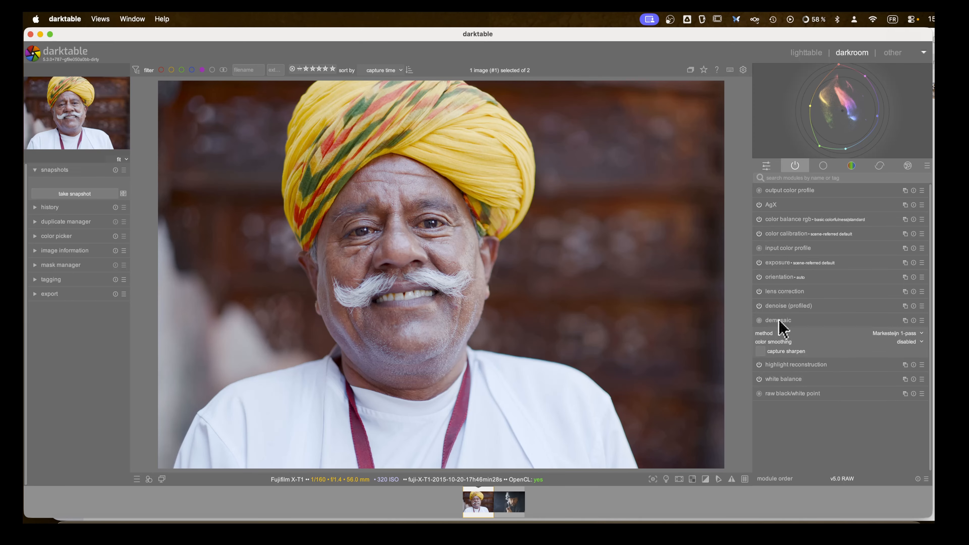
{"action": "left_click", "coordinate": [761, 351]}
{"action": "left_click", "coordinate": [816, 387]}
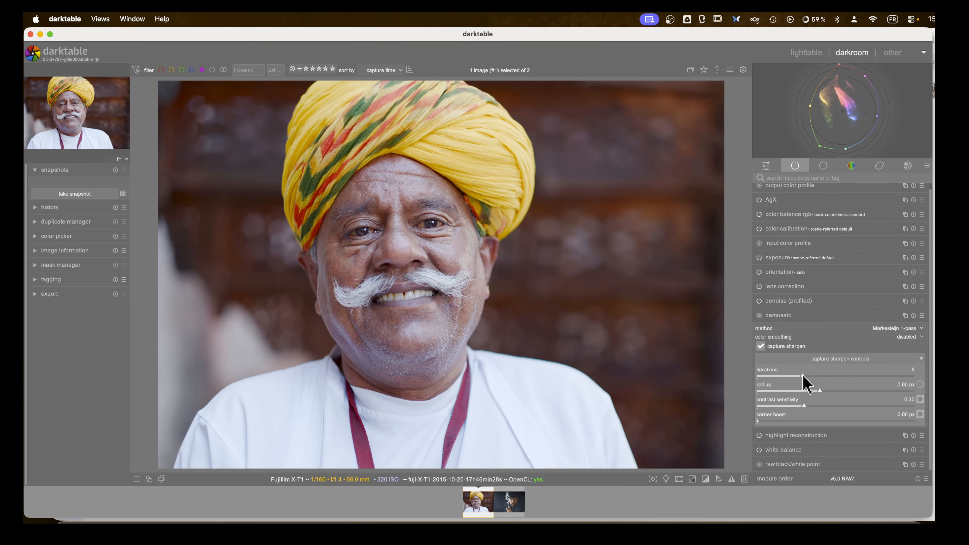
{"action": "left_click", "coordinate": [778, 315]}
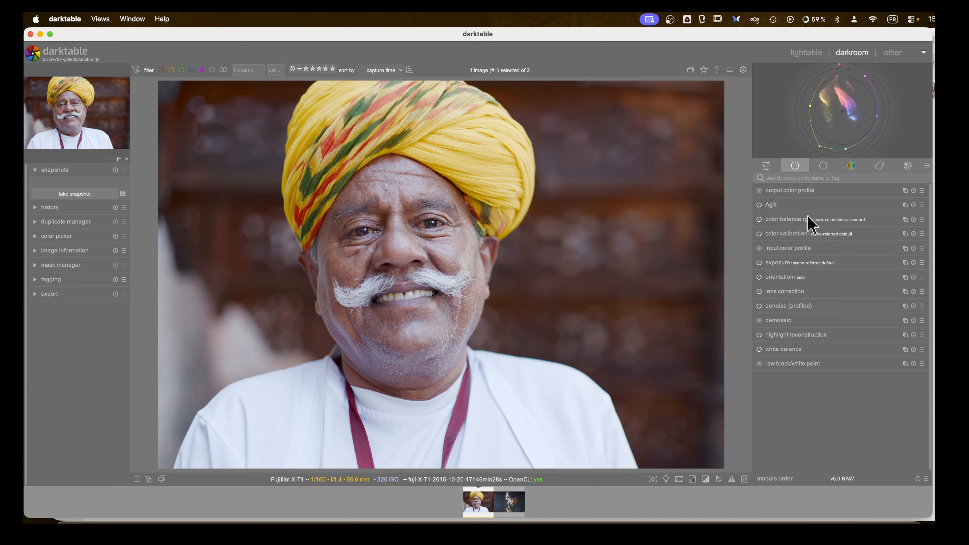
- Enable the local contrast module for the portrait
{"action": "left_click", "coordinate": [826, 167]}
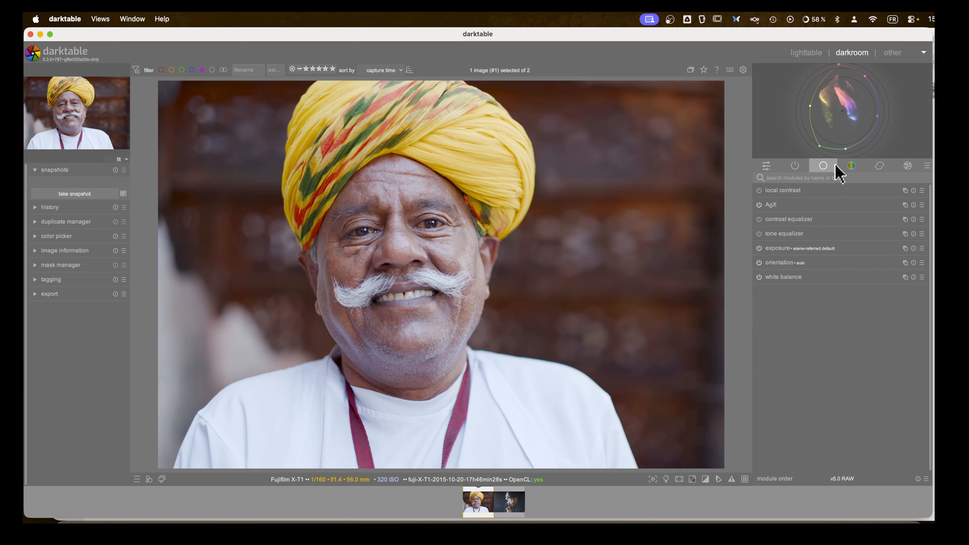
{"action": "left_click", "coordinate": [880, 166]}
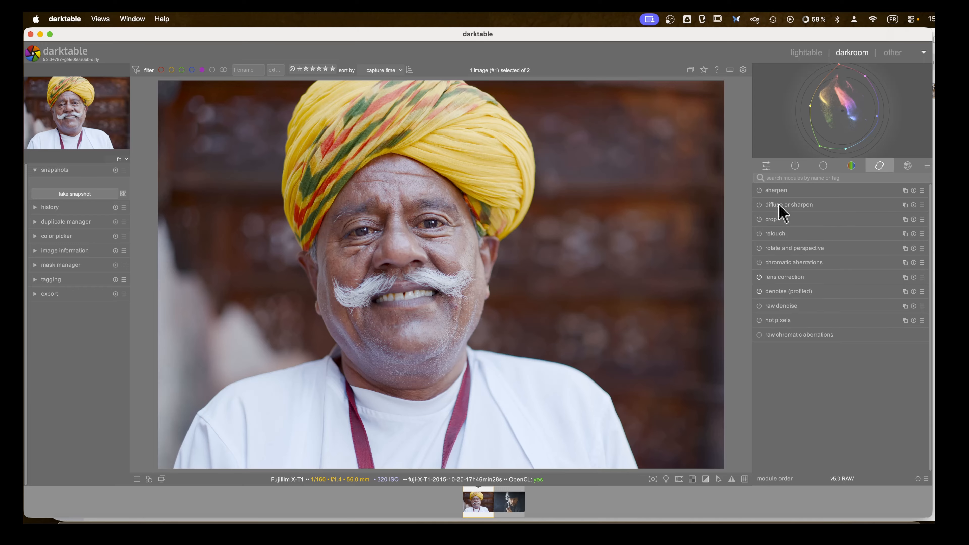
{"action": "left_click", "coordinate": [822, 167]}
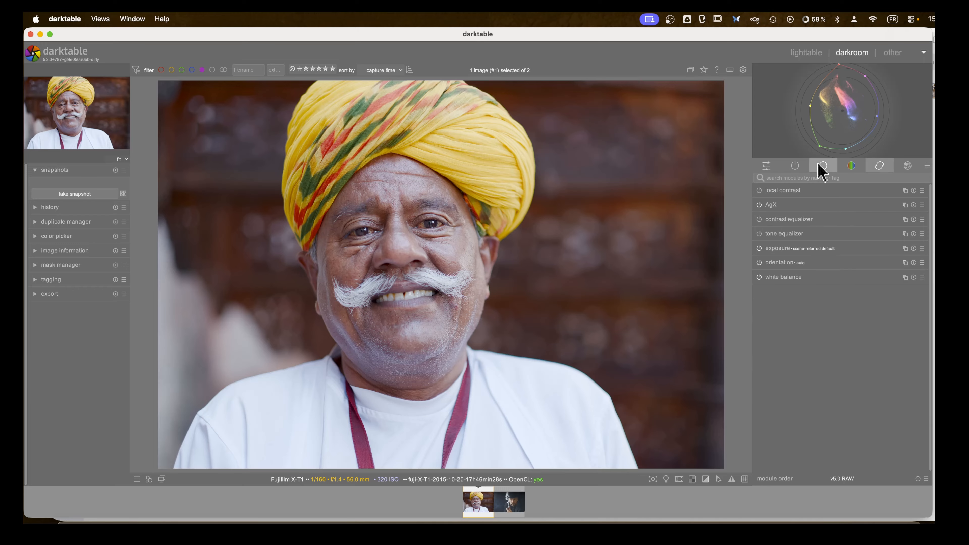
{"action": "left_click", "coordinate": [759, 191]}
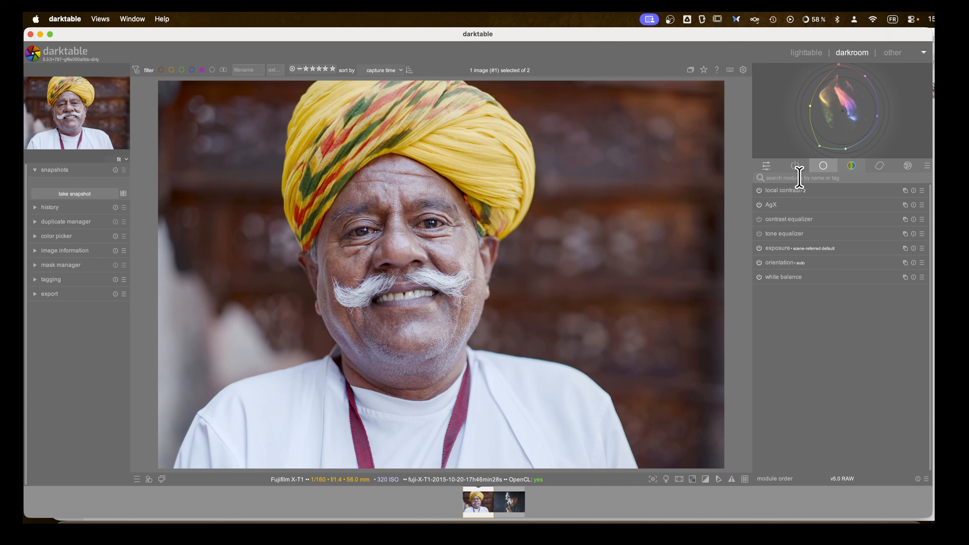
- Restrict local contrast with a drawn path mask around the man's face and turban
{"action": "left_click", "coordinate": [792, 190]}
{"action": "left_click", "coordinate": [821, 273]}
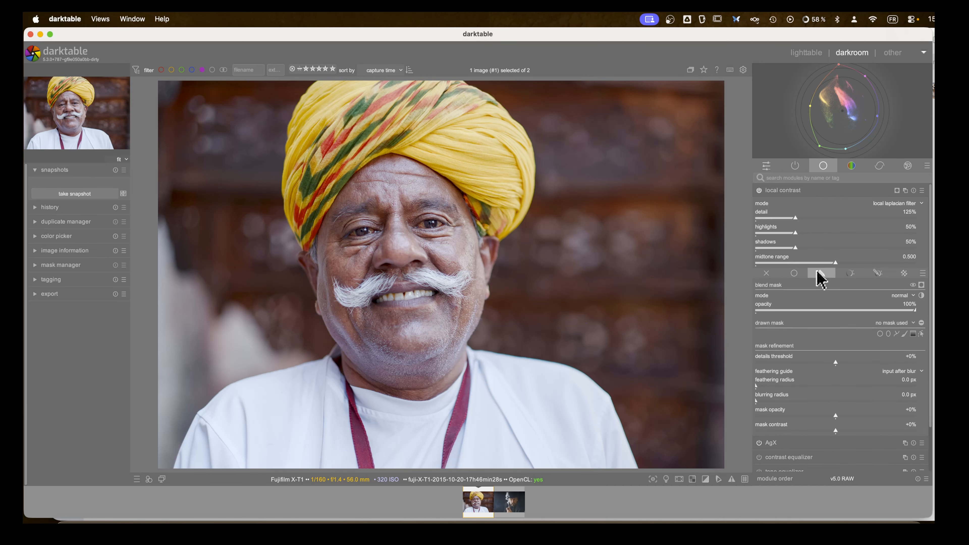
{"action": "left_click", "coordinate": [896, 334]}
{"action": "left_click", "coordinate": [445, 377]}
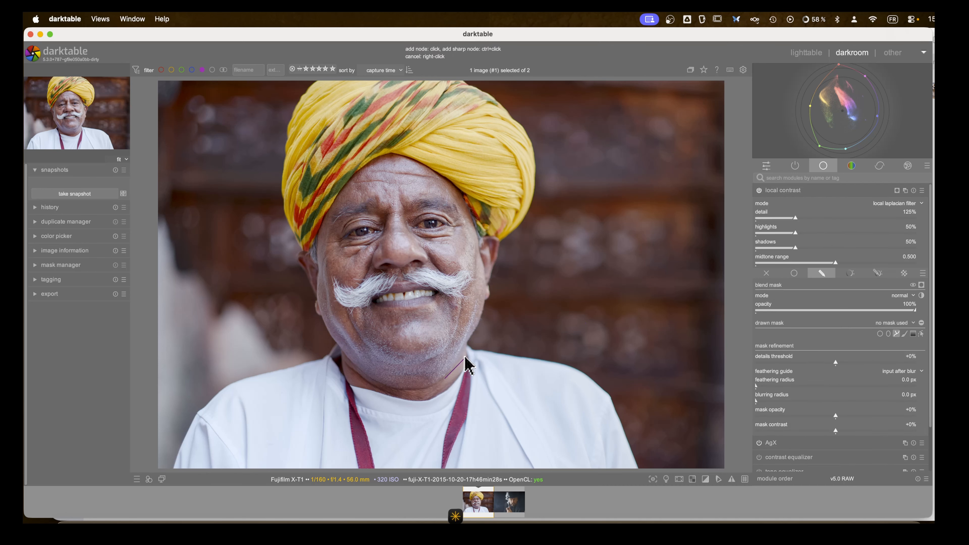
{"action": "left_click", "coordinate": [484, 290]}
{"action": "left_click", "coordinate": [488, 242]}
{"action": "left_click", "coordinate": [515, 203]}
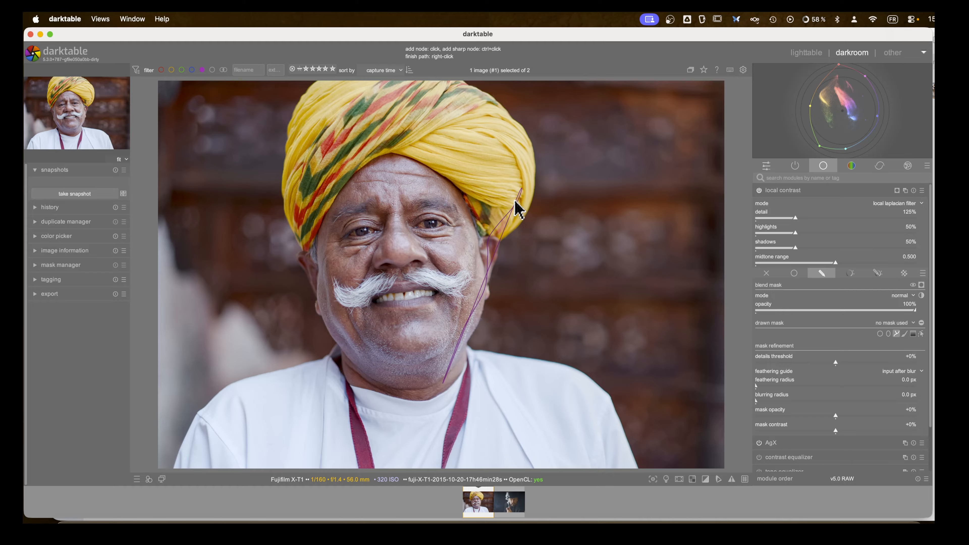
{"action": "left_click", "coordinate": [493, 115]}
{"action": "left_click", "coordinate": [444, 86]}
{"action": "left_click", "coordinate": [338, 91]}
{"action": "left_click", "coordinate": [315, 107]}
{"action": "left_click", "coordinate": [298, 167]}
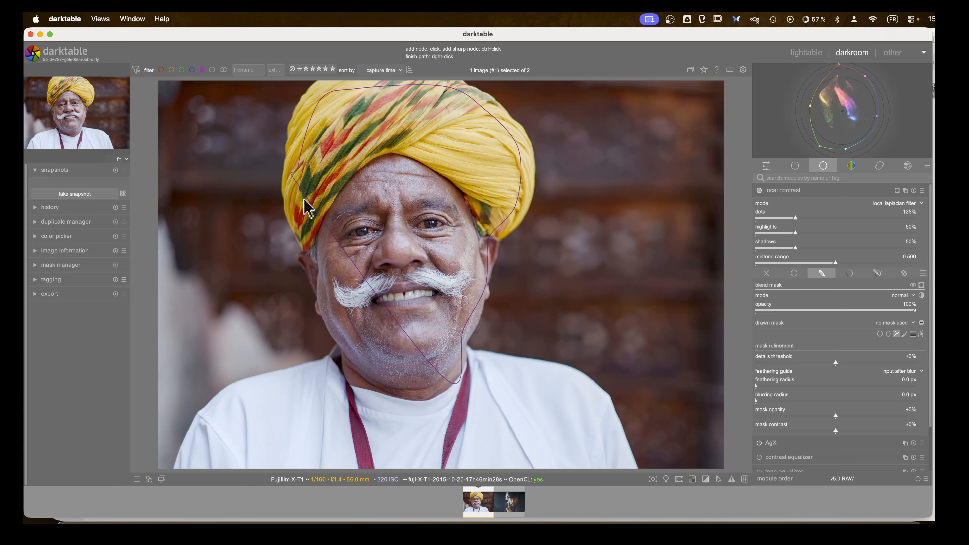
{"action": "left_click", "coordinate": [309, 233]}
{"action": "left_click", "coordinate": [338, 326]}
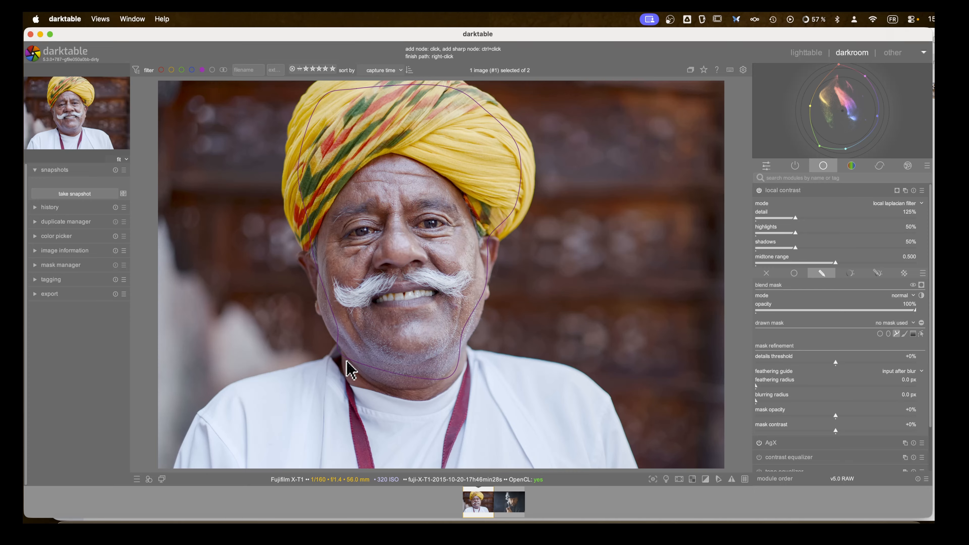
{"action": "left_click", "coordinate": [348, 368]}
{"action": "left_click", "coordinate": [389, 397]}
{"action": "right_click", "coordinate": [418, 397]}
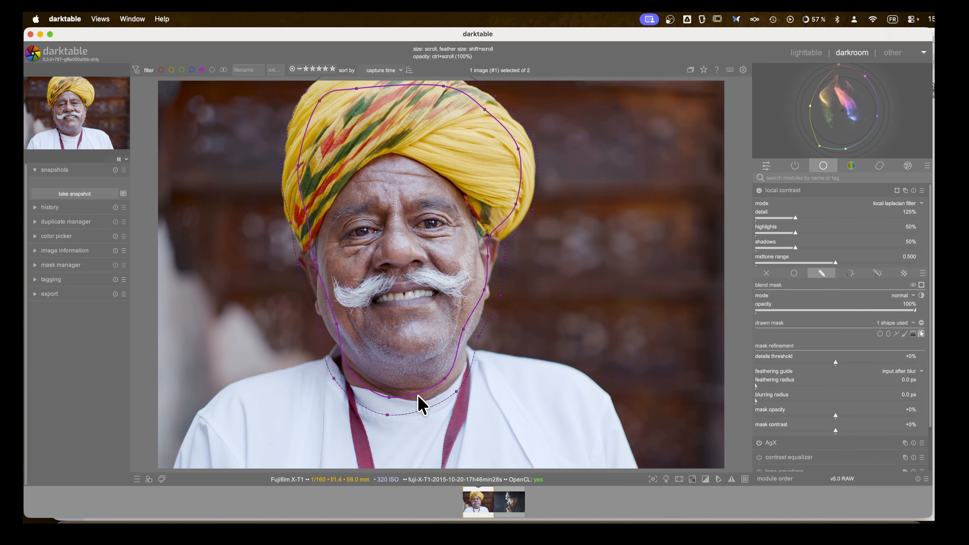
- Display the local contrast mask and set its feathering radius to 23.4 px
{"action": "key", "text": "m"}
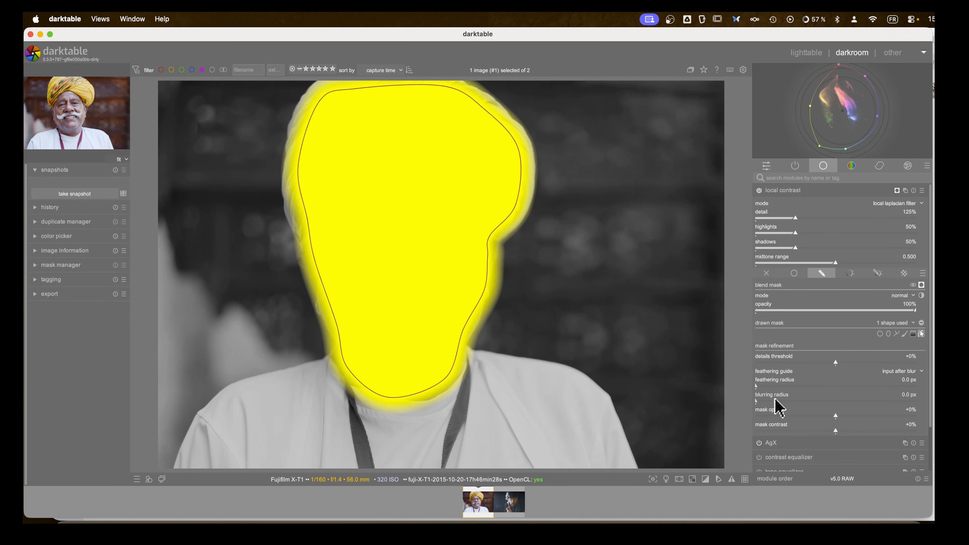
{"action": "left_click", "coordinate": [770, 385]}
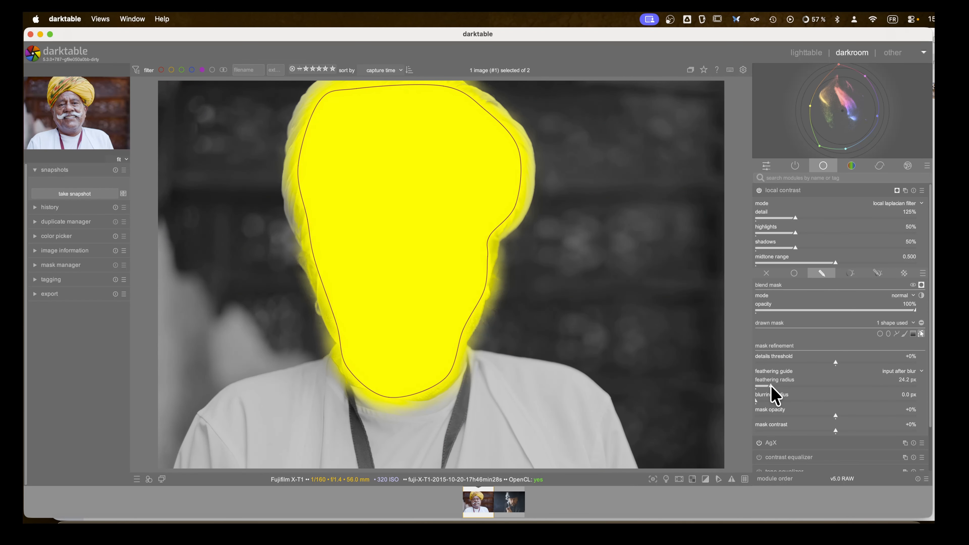
{"action": "left_click_drag", "start_coordinate": [771, 385], "coordinate": [769, 385]}
- Reshape the mask path by moving its nodes at the chin, the cheek and the turban's left edge, and hide the mask overlay
{"action": "left_click_drag", "start_coordinate": [389, 397], "coordinate": [356, 365]}
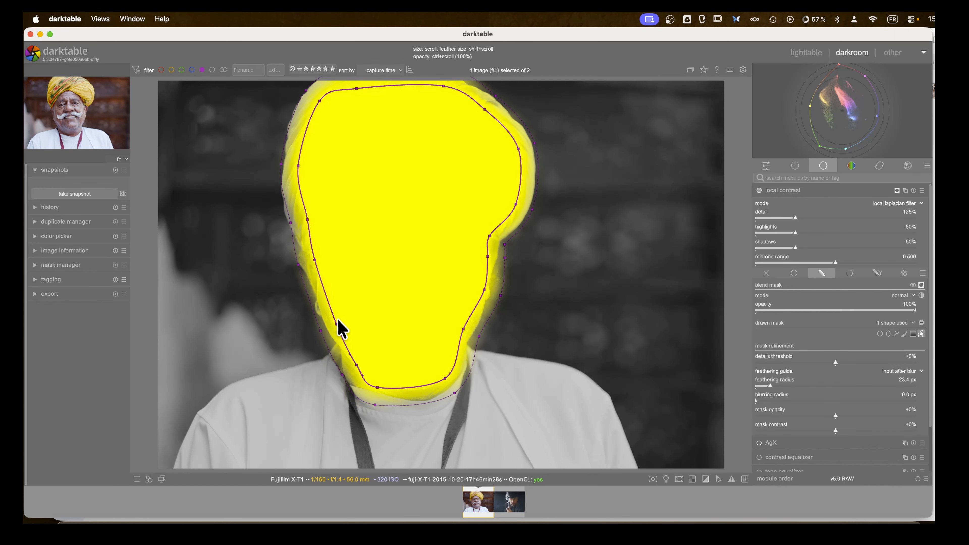
{"action": "left_click_drag", "start_coordinate": [337, 321], "coordinate": [339, 320]}
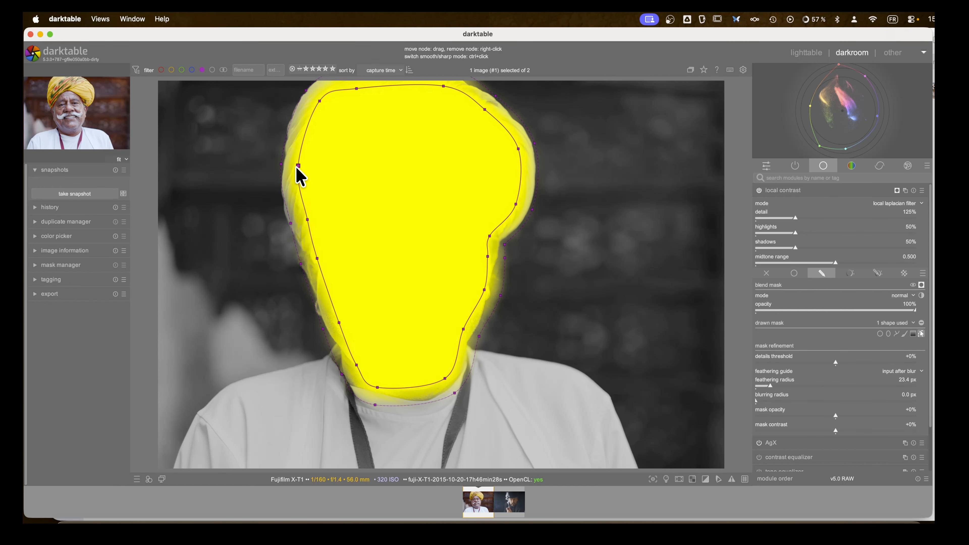
{"action": "left_click_drag", "start_coordinate": [294, 163], "coordinate": [289, 162]}
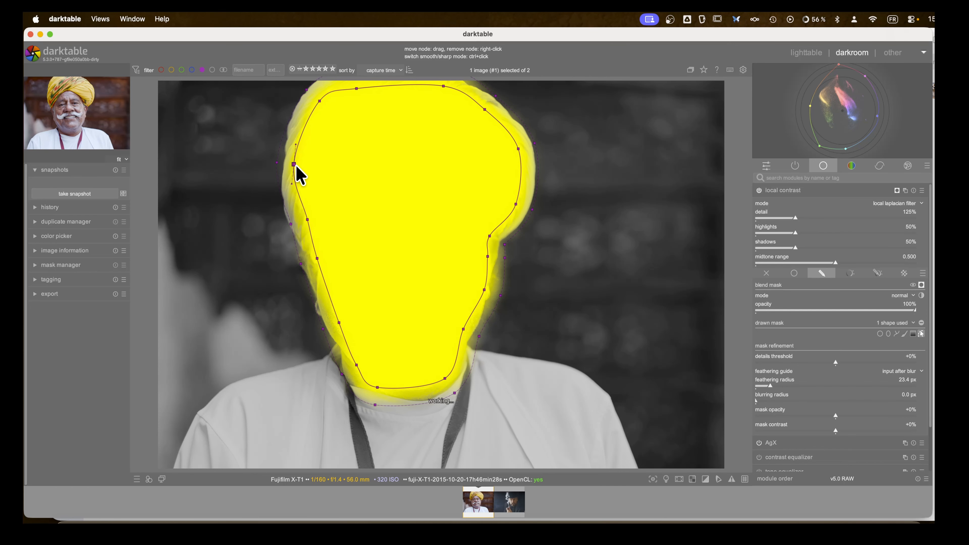
{"action": "left_click_drag", "start_coordinate": [318, 101], "coordinate": [315, 97]}
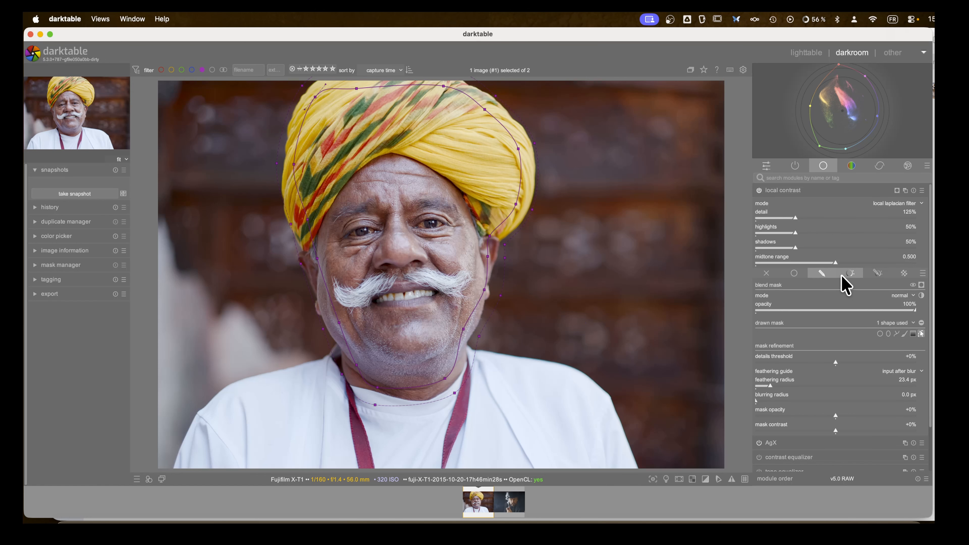
- Hide the mask outline, compare the portrait with local contrast off and on, and collapse the module
{"action": "left_click", "coordinate": [921, 334]}
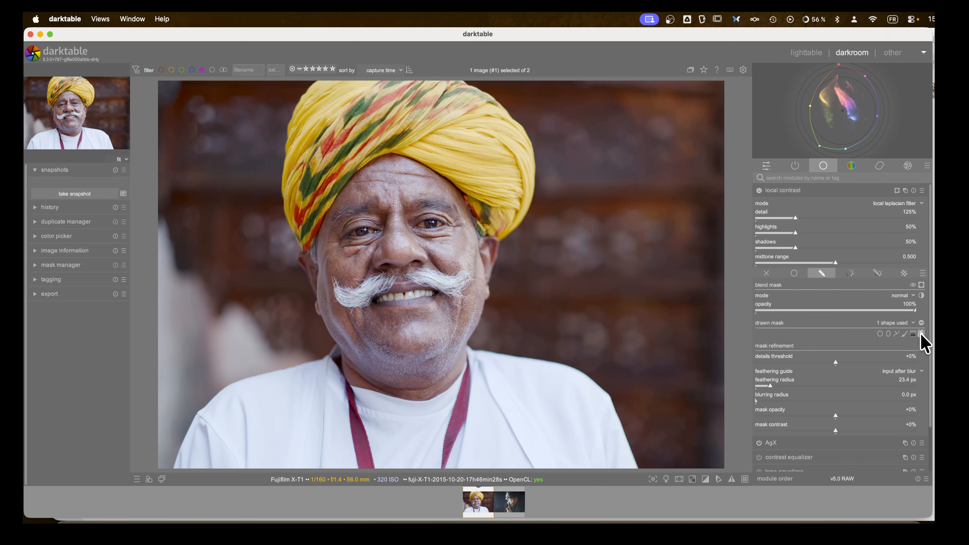
{"action": "left_click", "coordinate": [759, 191]}
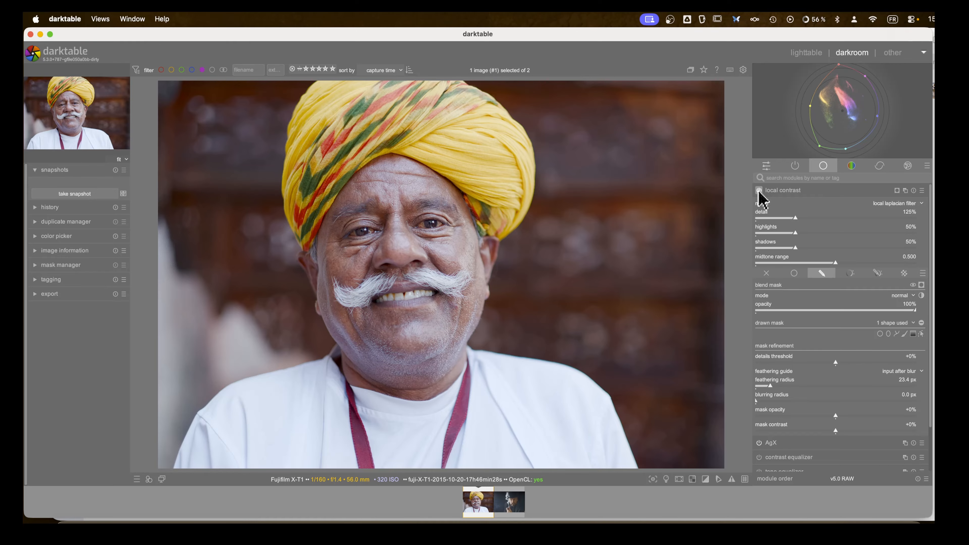
{"action": "left_click", "coordinate": [793, 191]}
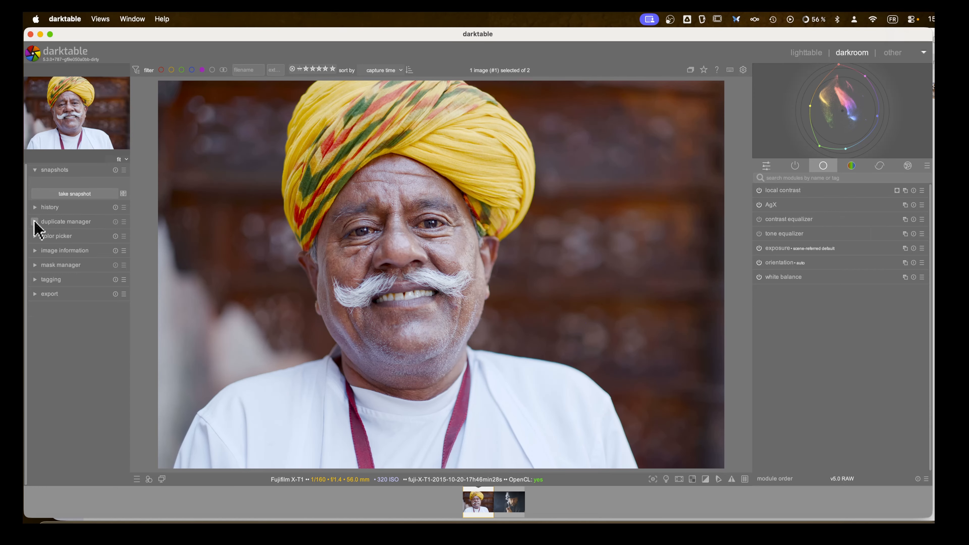
- Create two duplicates of the edited portrait in the duplicate manager
{"action": "left_click", "coordinate": [35, 221]}
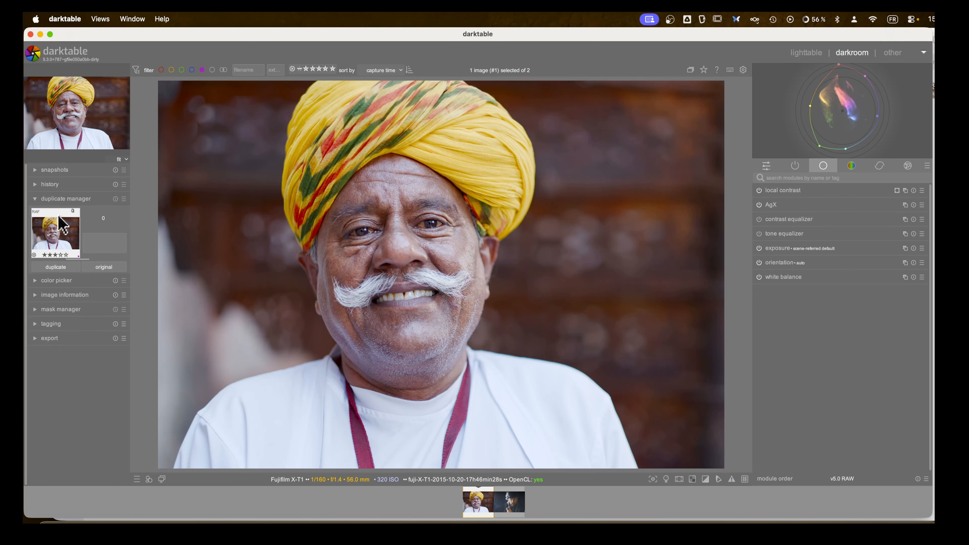
{"action": "left_click", "coordinate": [56, 266]}
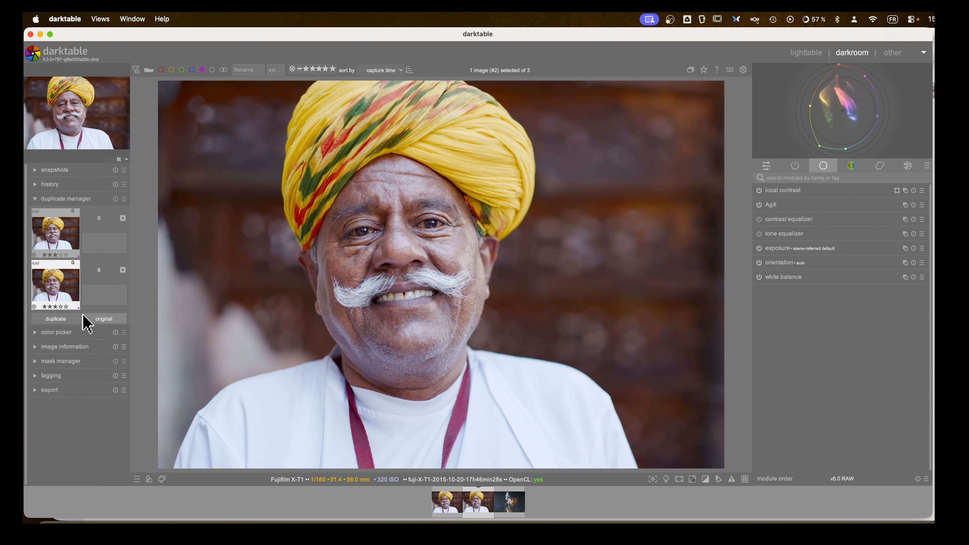
{"action": "left_click", "coordinate": [58, 318]}
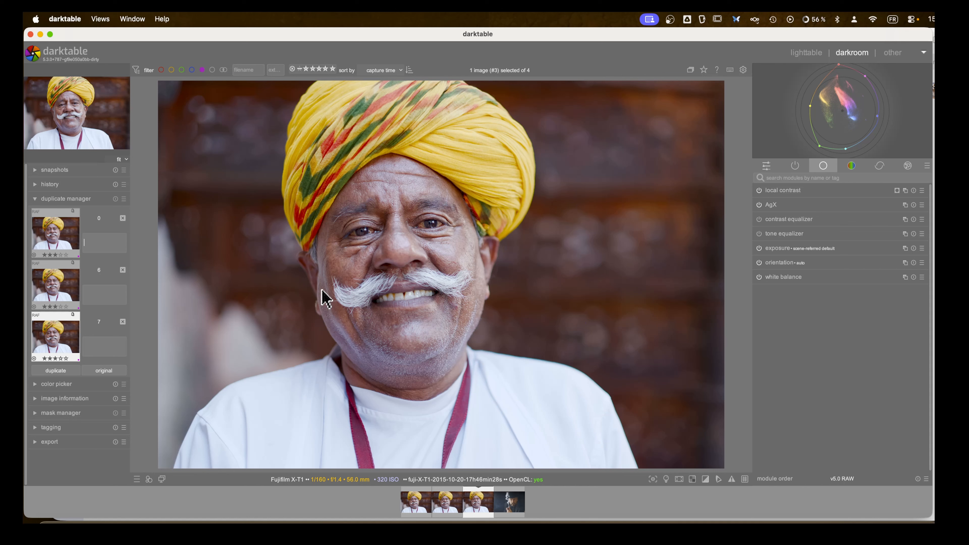
- Enable the blurs module on the third version with blur type lens, set the blur radius to 28 px, and collapse it
{"action": "left_click", "coordinate": [902, 166]}
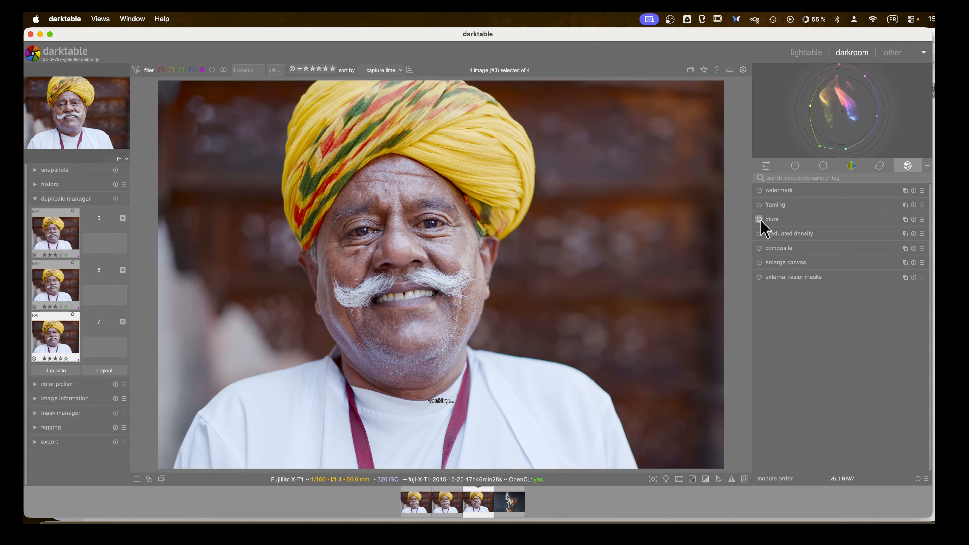
{"action": "left_click", "coordinate": [774, 221]}
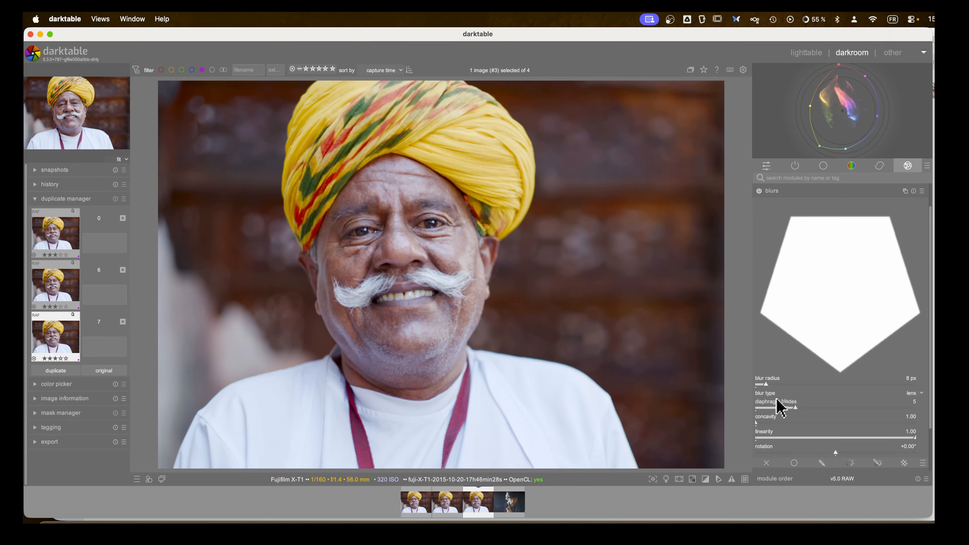
{"action": "scroll", "coordinate": [777, 399], "scroll_direction": "down", "scroll_amount": 2}
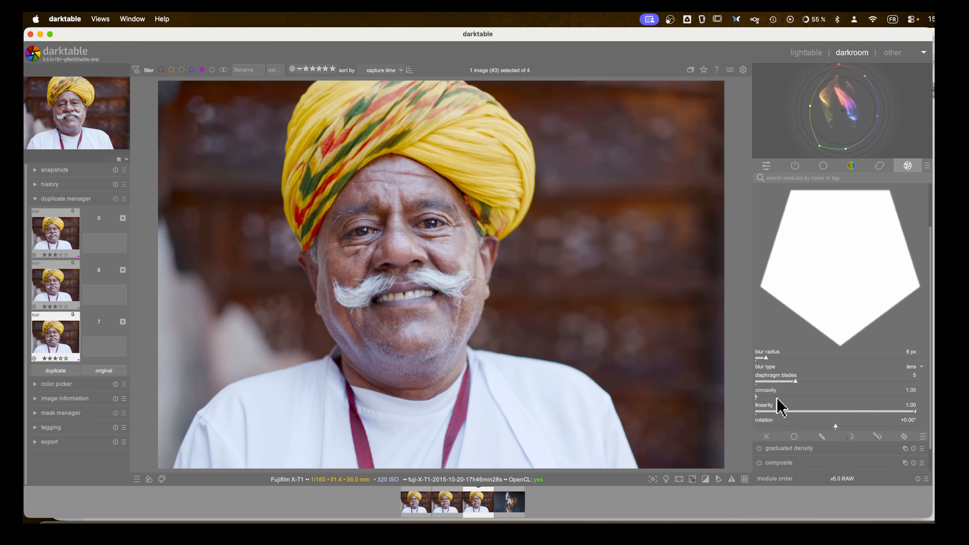
{"action": "left_click", "coordinate": [915, 371]}
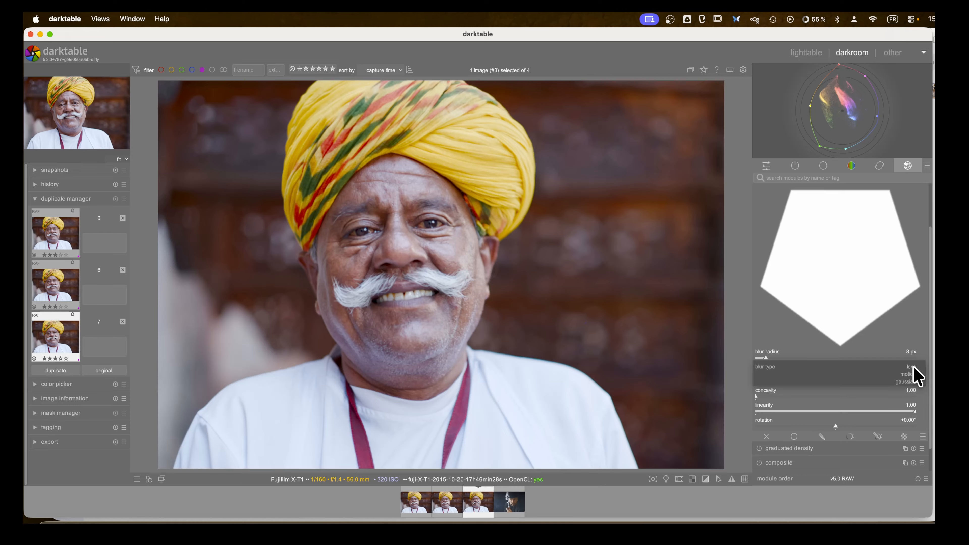
{"action": "left_click", "coordinate": [914, 367]}
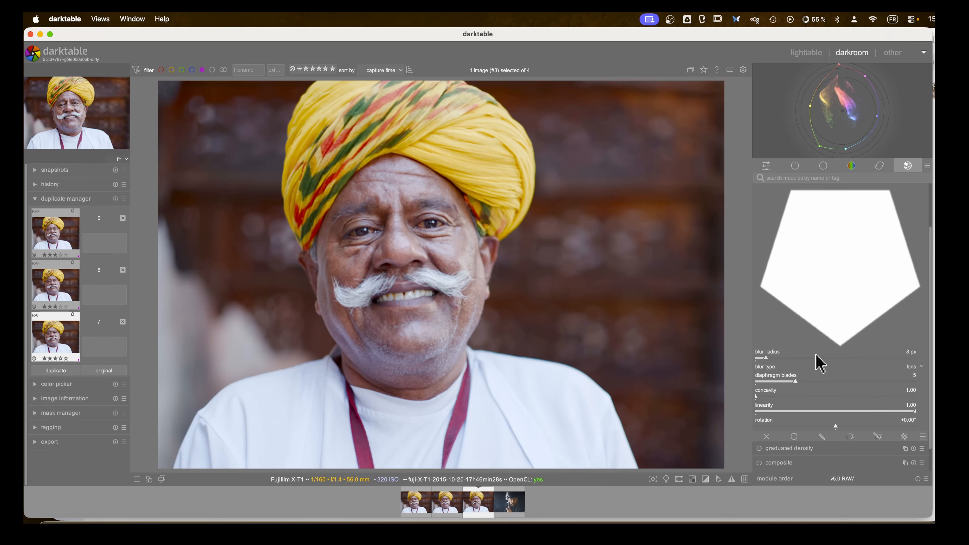
{"action": "left_click_drag", "start_coordinate": [766, 360], "coordinate": [819, 359]}
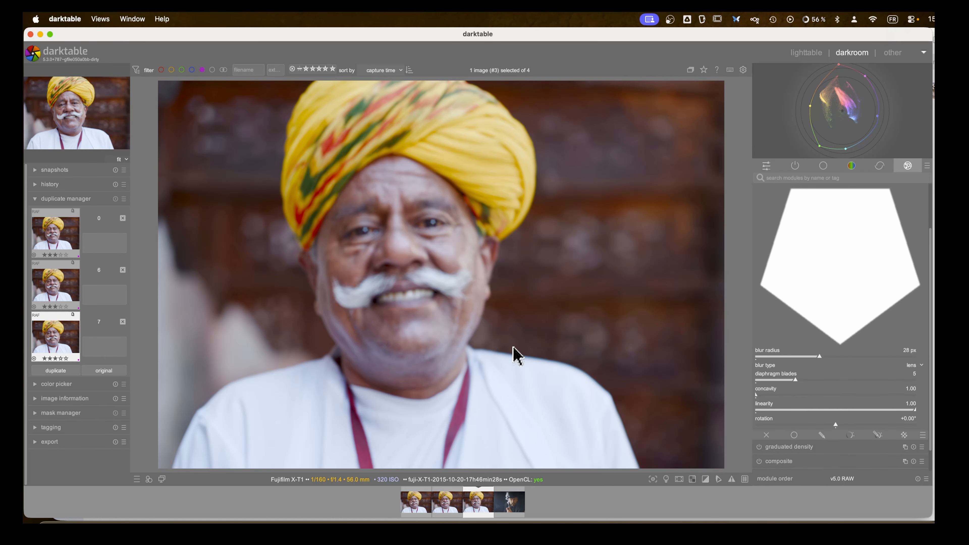
{"action": "scroll", "coordinate": [791, 275], "scroll_direction": "up", "scroll_amount": 1}
{"action": "scroll", "coordinate": [790, 274], "scroll_direction": "up", "scroll_amount": 2}
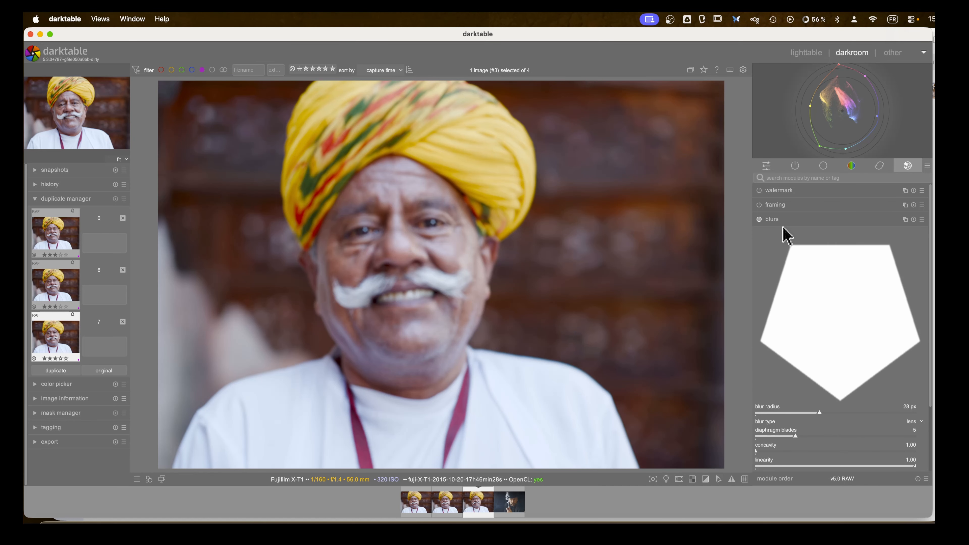
{"action": "left_click", "coordinate": [772, 218]}
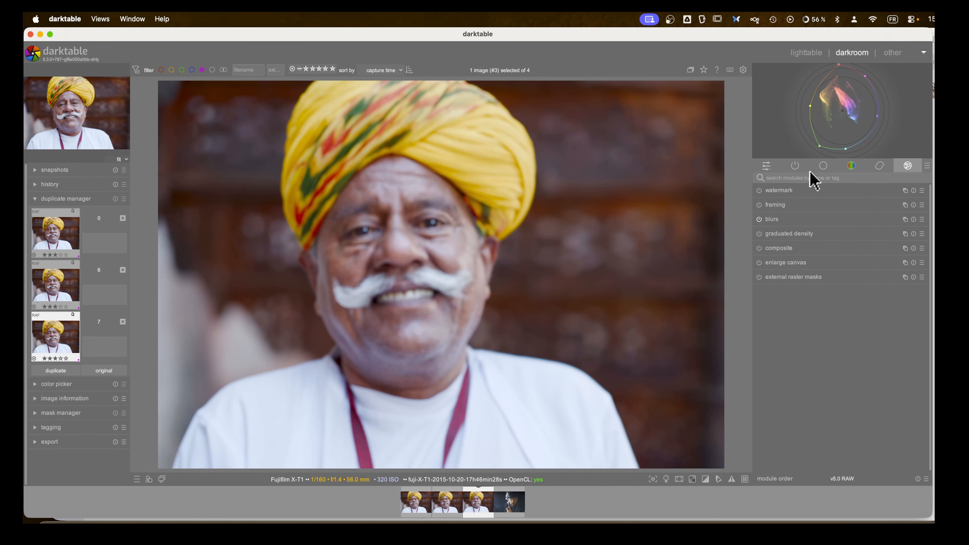
- List the active modules and look through the color balance rgb settings
{"action": "left_click", "coordinate": [796, 166]}
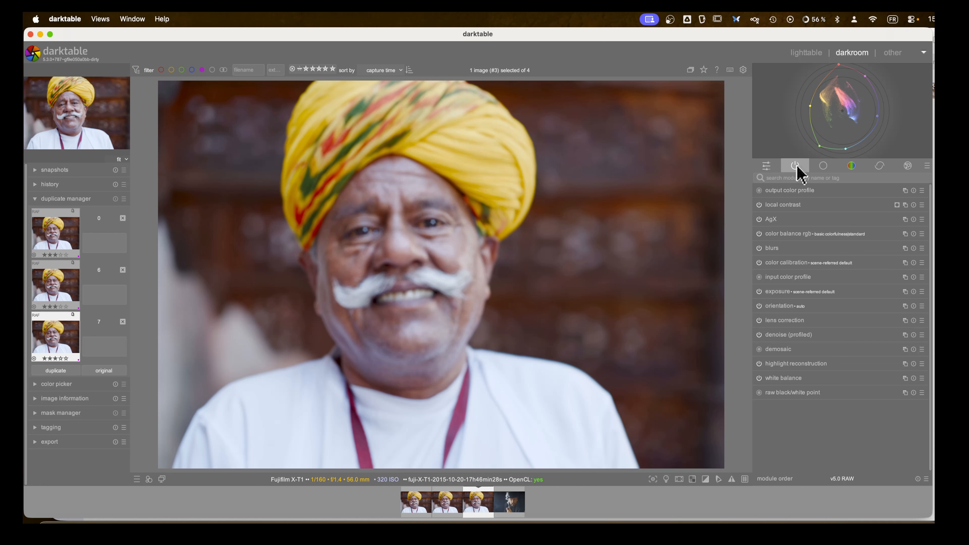
{"action": "scroll", "coordinate": [800, 169], "scroll_direction": "down", "scroll_amount": 2}
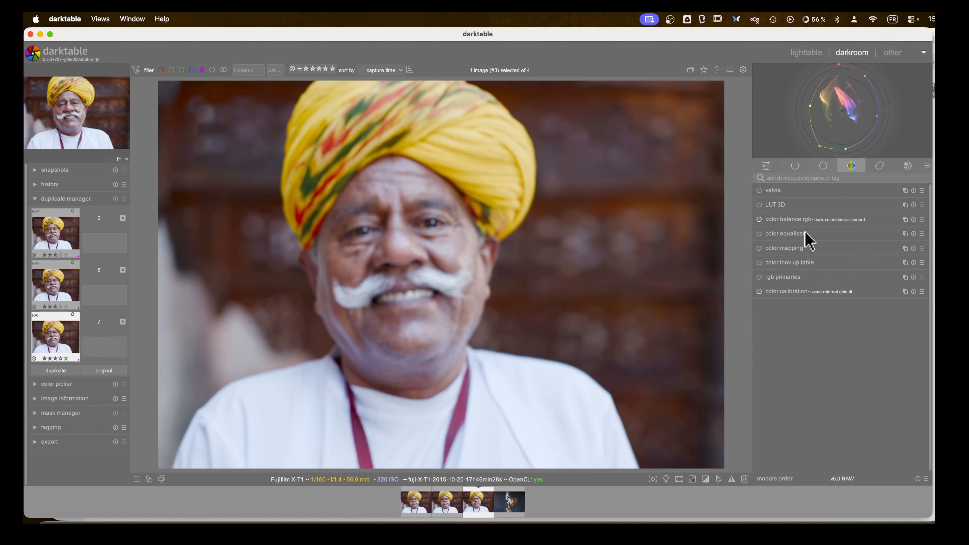
{"action": "left_click", "coordinate": [795, 168]}
{"action": "left_click", "coordinate": [781, 234]}
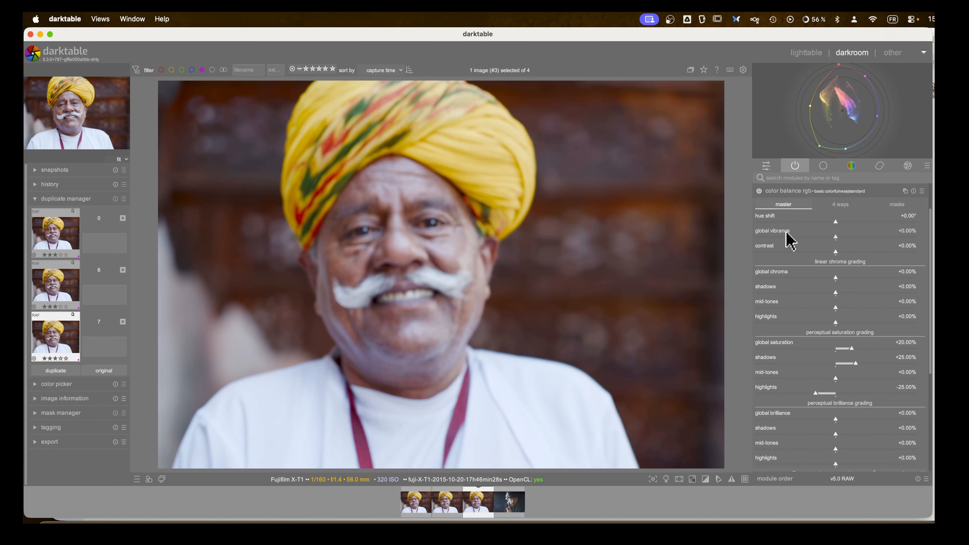
{"action": "left_click", "coordinate": [786, 192]}
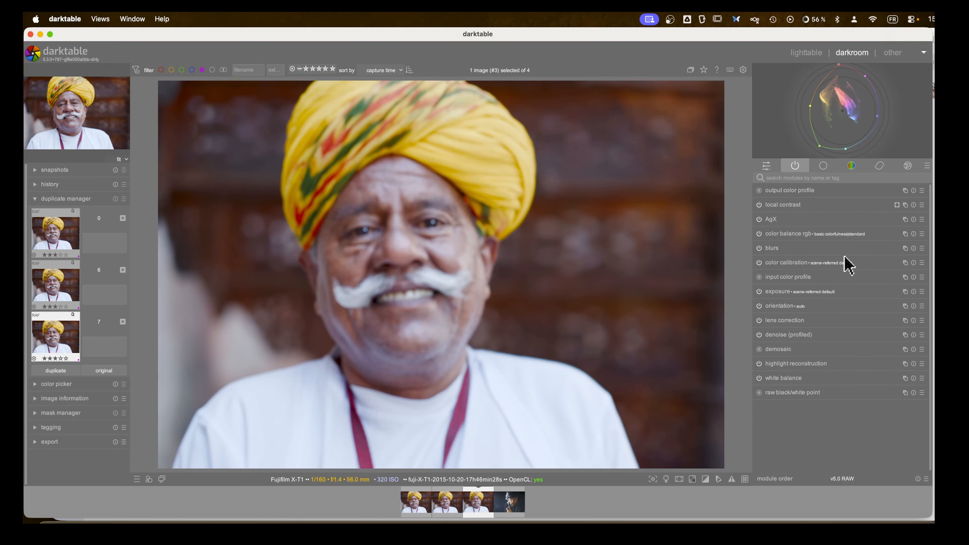
- Set input R to 0.269 in the gray settings of color calibration
{"action": "left_click", "coordinate": [787, 264]}
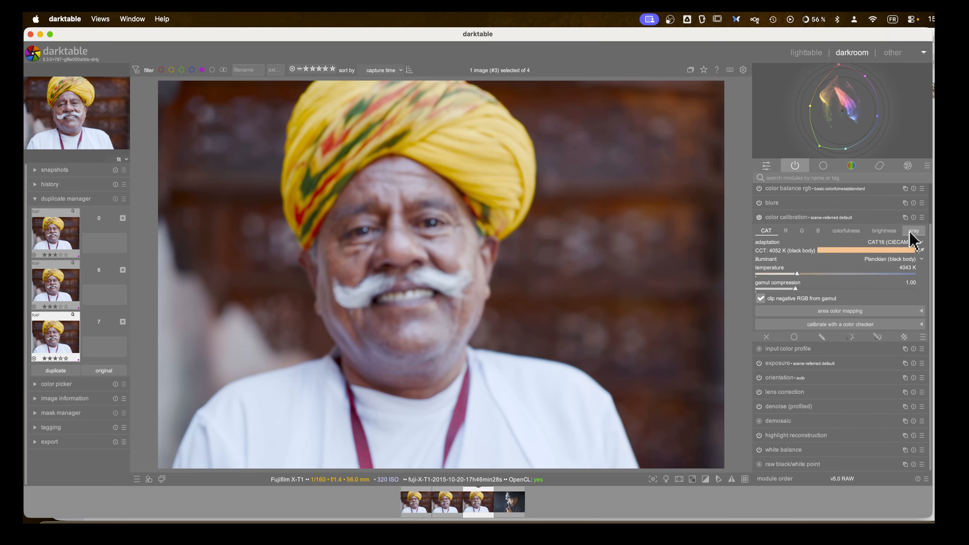
{"action": "left_click", "coordinate": [913, 231]}
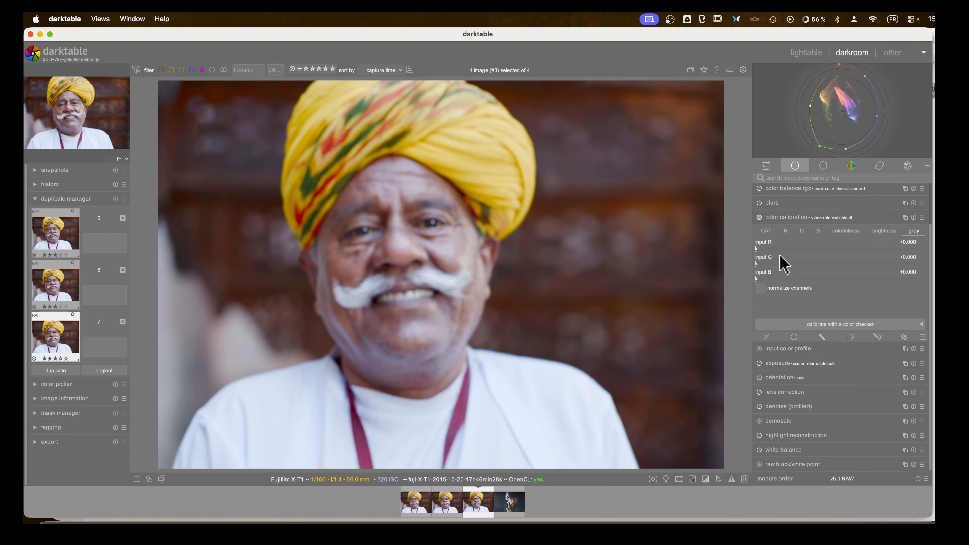
{"action": "left_click", "coordinate": [921, 218]}
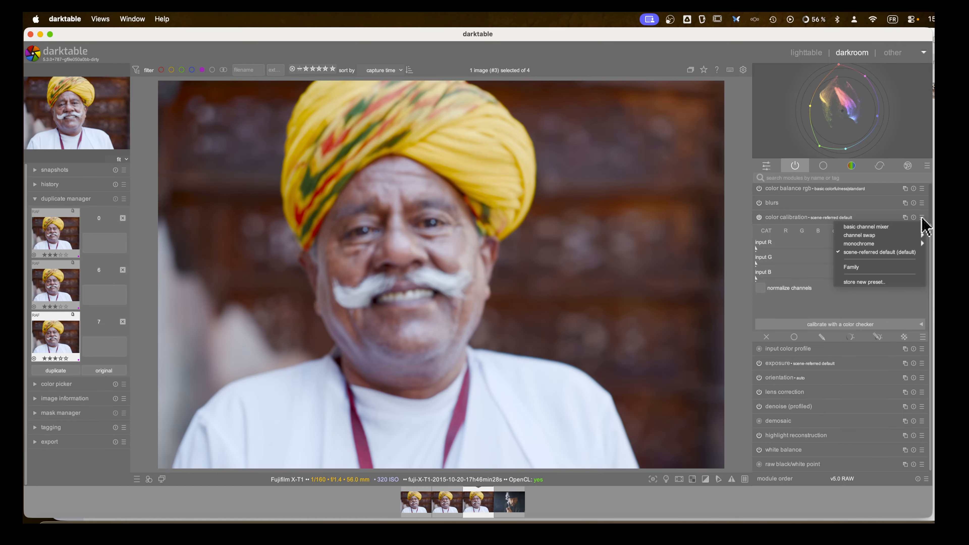
{"action": "left_click", "coordinate": [905, 217]}
{"action": "left_click_drag", "start_coordinate": [755, 248], "coordinate": [797, 248]}
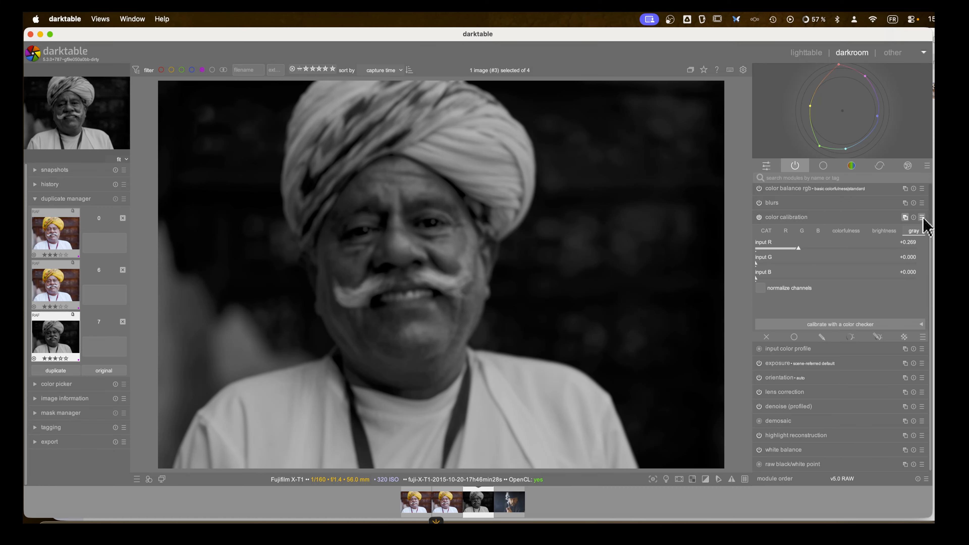
- Apply the monochrome luminance-based preset to color calibration and collapse the module
{"action": "left_click", "coordinate": [922, 217]}
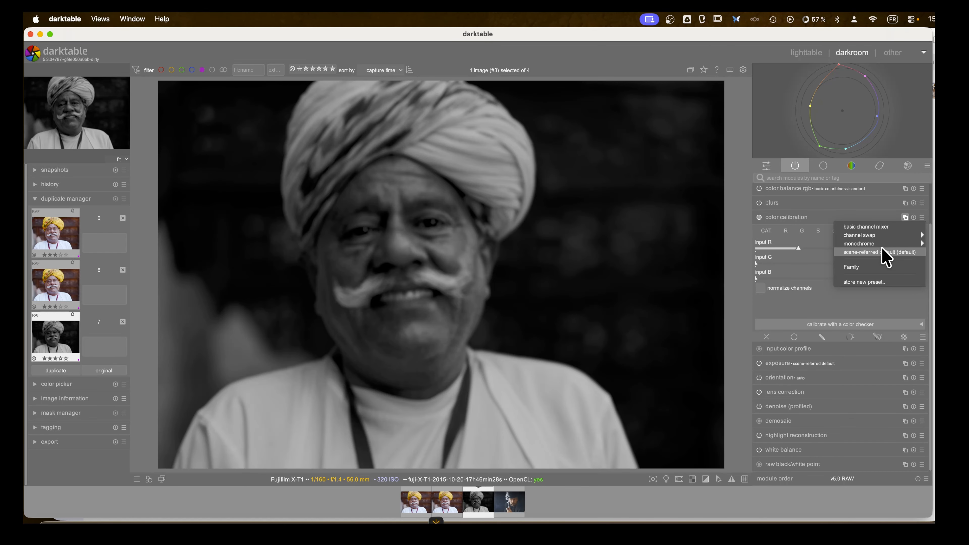
{"action": "mouse_move", "coordinate": [881, 245]}
{"action": "left_click", "coordinate": [805, 292]}
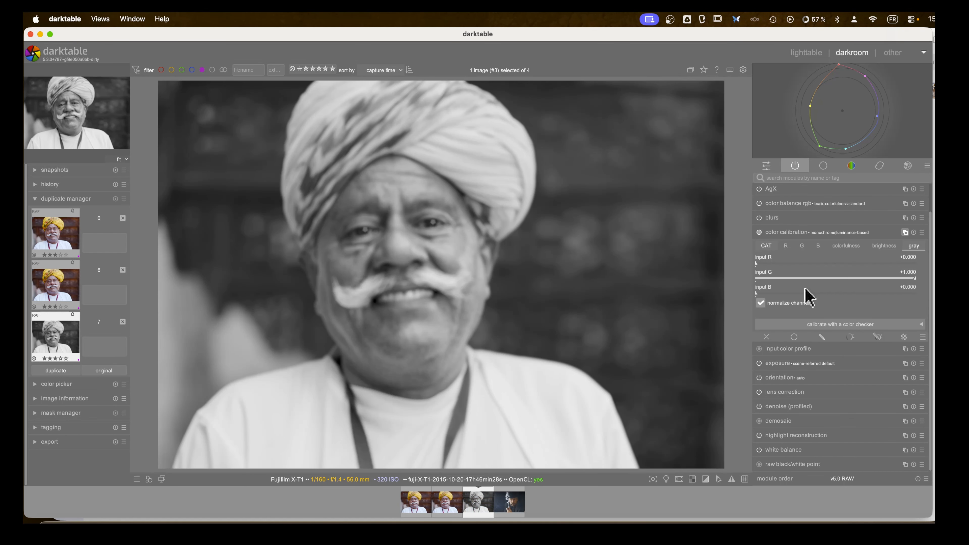
{"action": "left_click", "coordinate": [790, 232]}
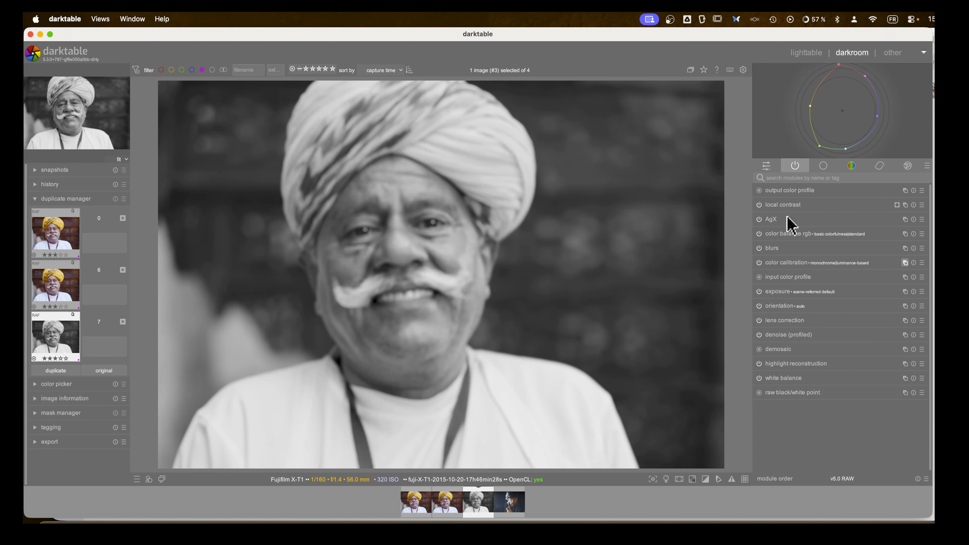
- Load version 6 from the duplicate manager and add the blurred monochrome version as the overlay image in its composite module
{"action": "left_click", "coordinate": [55, 290]}
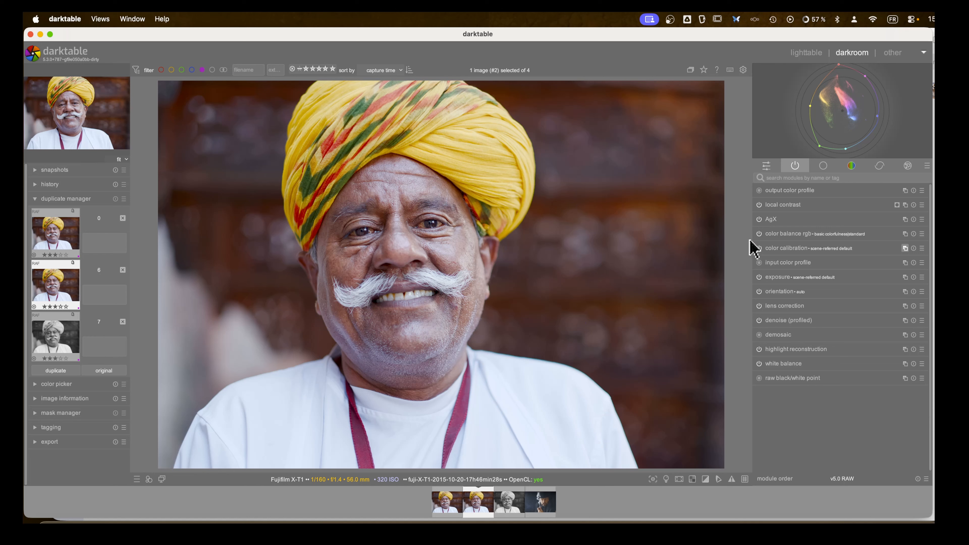
{"action": "left_click", "coordinate": [906, 166]}
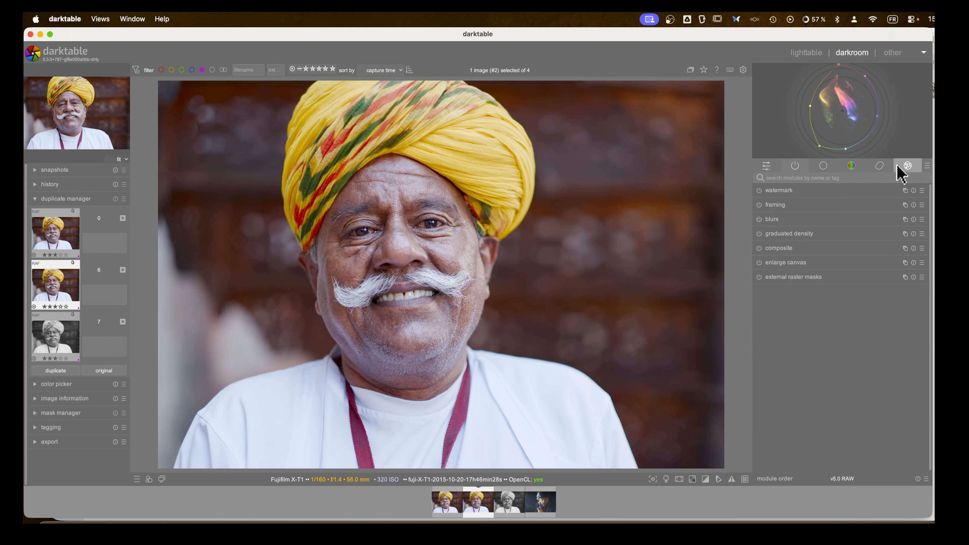
{"action": "left_click", "coordinate": [772, 249]}
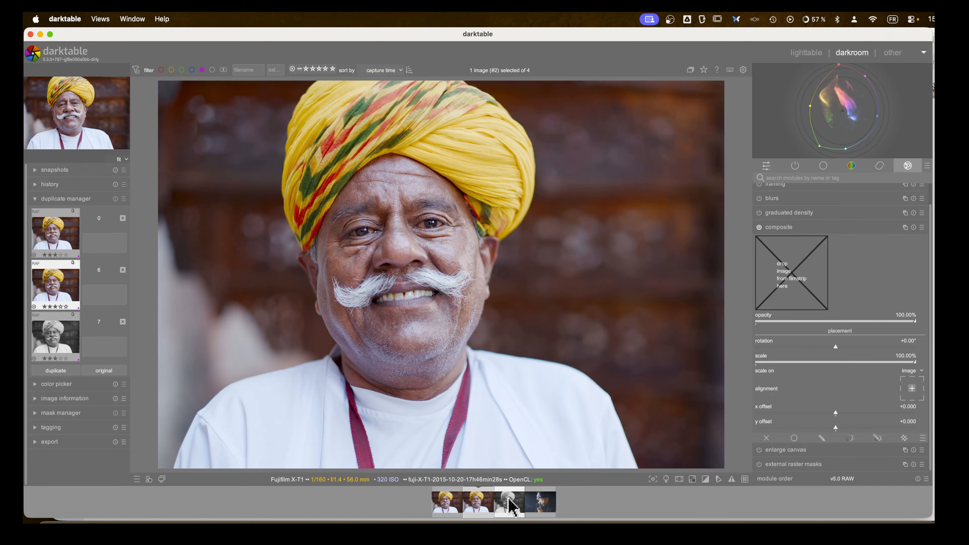
{"action": "left_click_drag", "start_coordinate": [509, 507], "coordinate": [763, 295]}
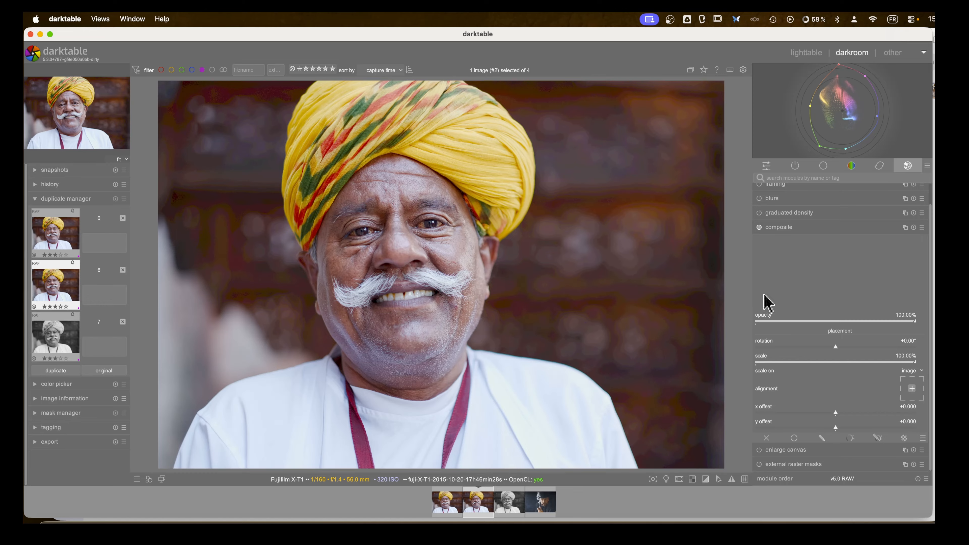
{"action": "left_click", "coordinate": [783, 228]}
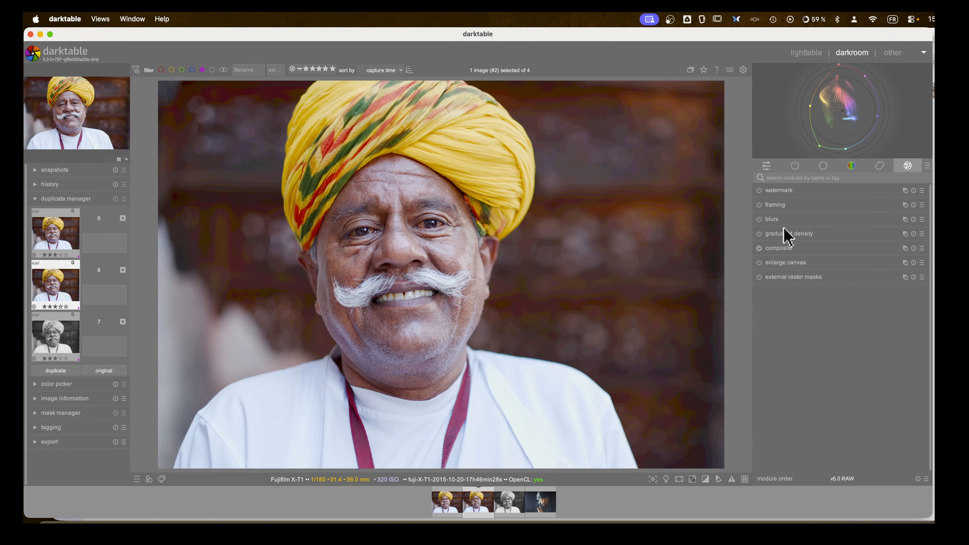
{"action": "left_click", "coordinate": [783, 242]}
{"action": "left_click", "coordinate": [783, 242]}
- Enable the blurs module on version 6 and list its active modules
{"action": "left_click", "coordinate": [793, 166]}
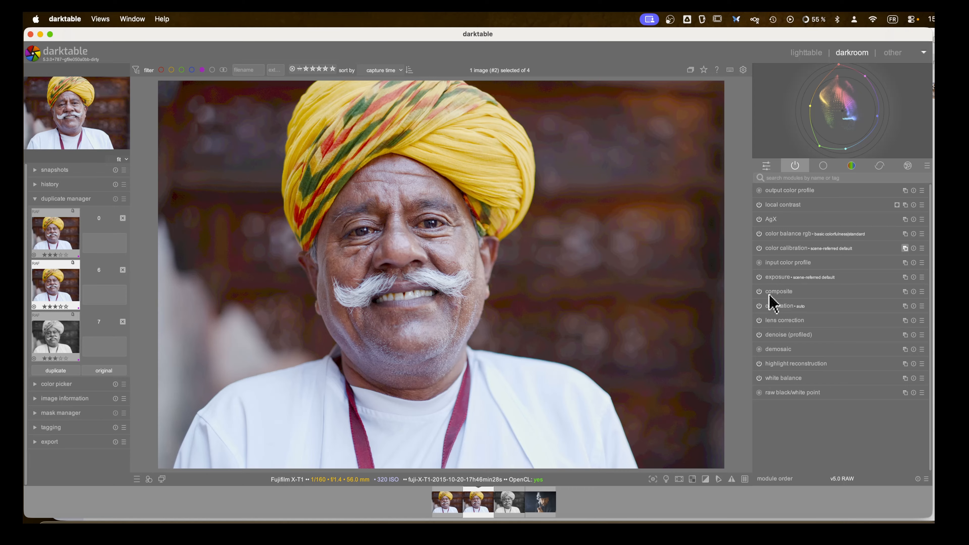
{"action": "left_click", "coordinate": [901, 165]}
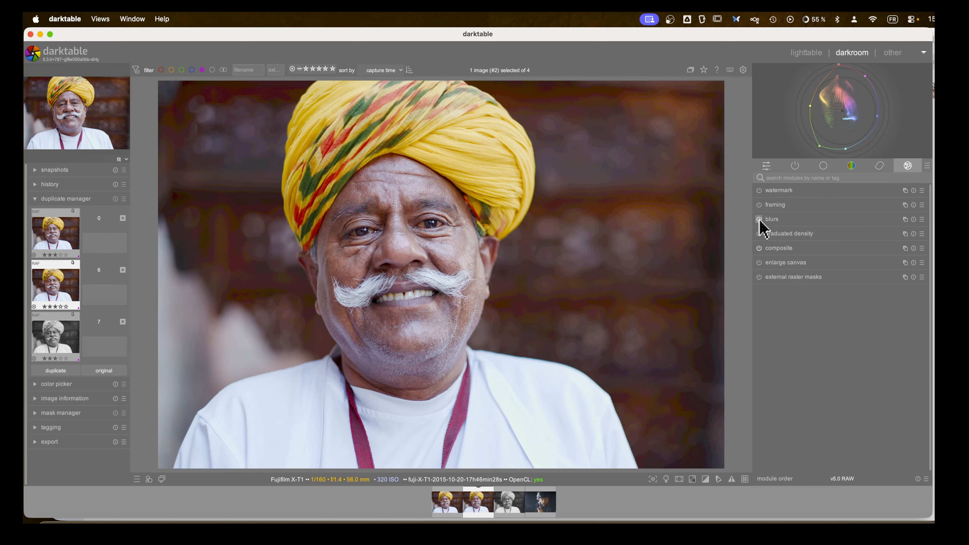
{"action": "left_click", "coordinate": [793, 166]}
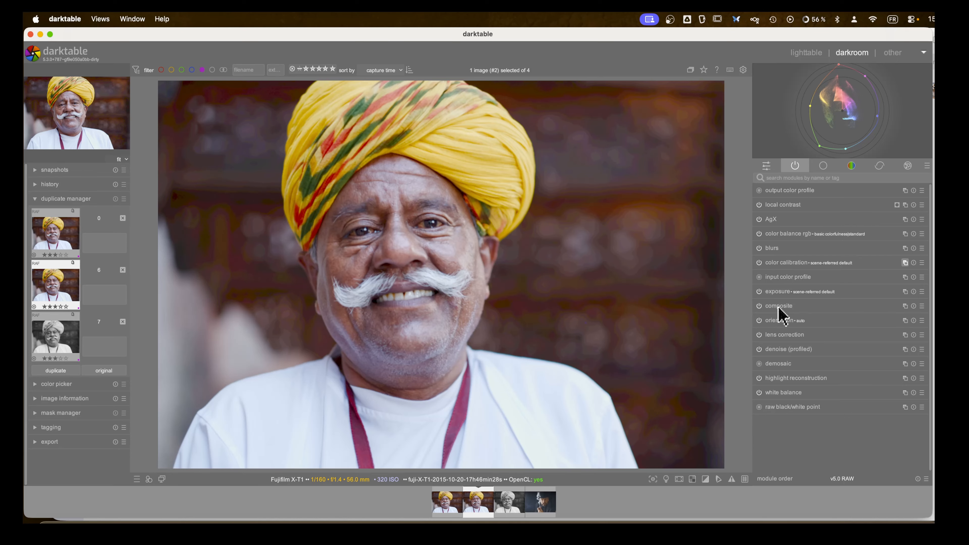
- Move the composite module up the processing order past color calibration, blurs and local contrast to just below output color profile
{"action": "left_click_drag", "start_coordinate": [778, 307], "coordinate": [780, 260]}
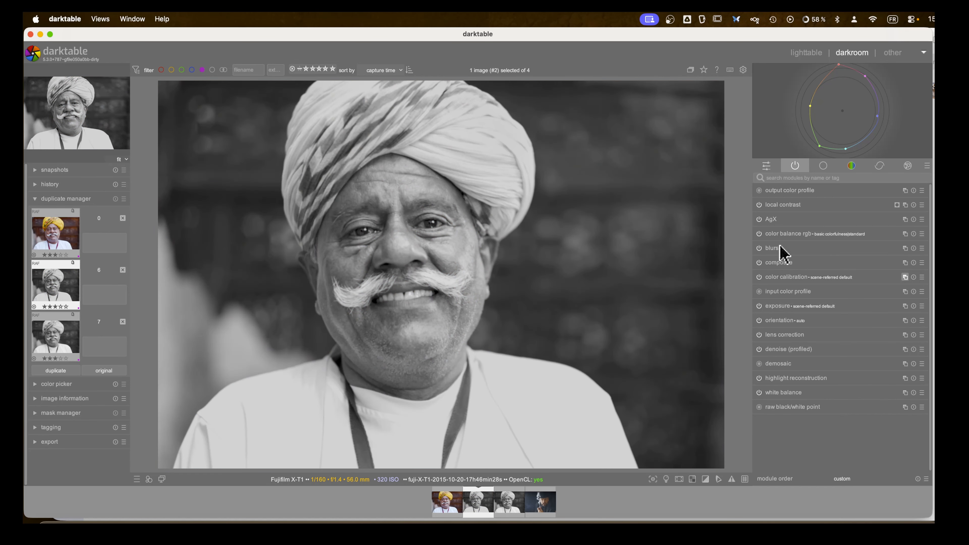
{"action": "left_click_drag", "start_coordinate": [776, 269], "coordinate": [777, 252]}
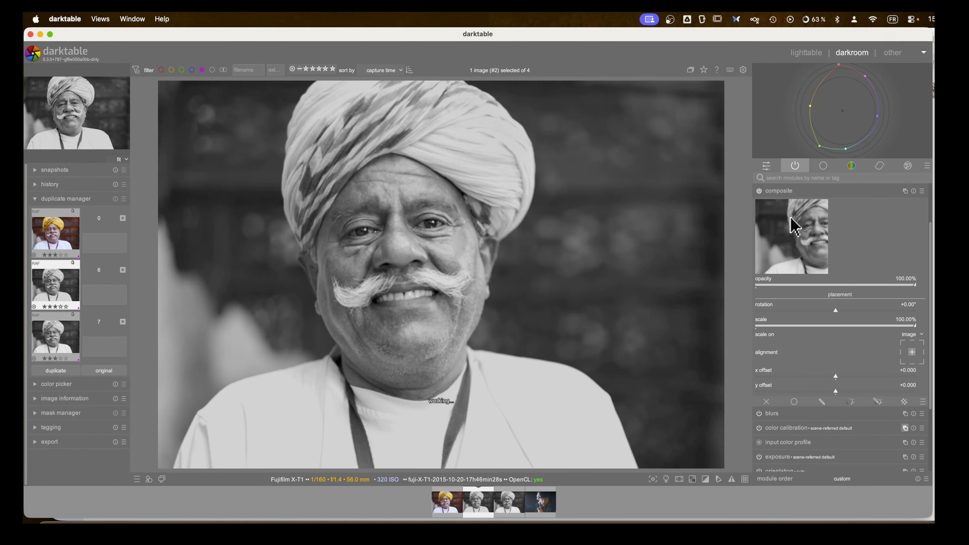
{"action": "left_click", "coordinate": [783, 195]}
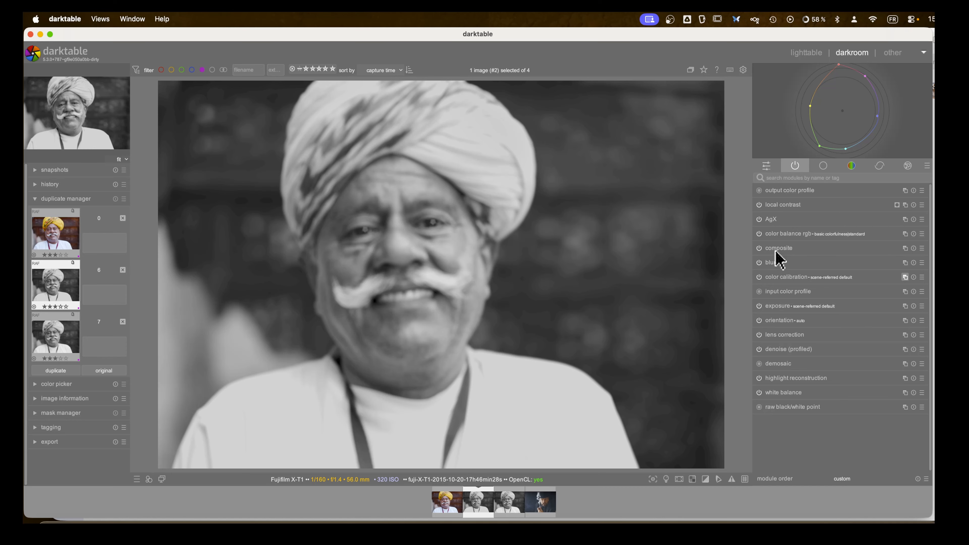
{"action": "left_click_drag", "start_coordinate": [776, 252], "coordinate": [782, 204]}
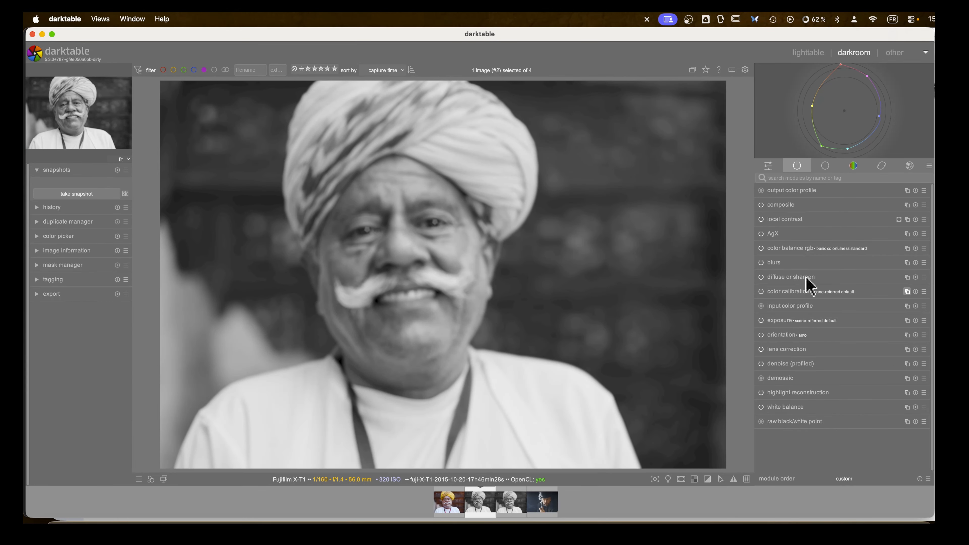
- Expand the composite module, enable a uniform blend mask and set its blend mode to multiply
{"action": "left_click", "coordinate": [780, 204]}
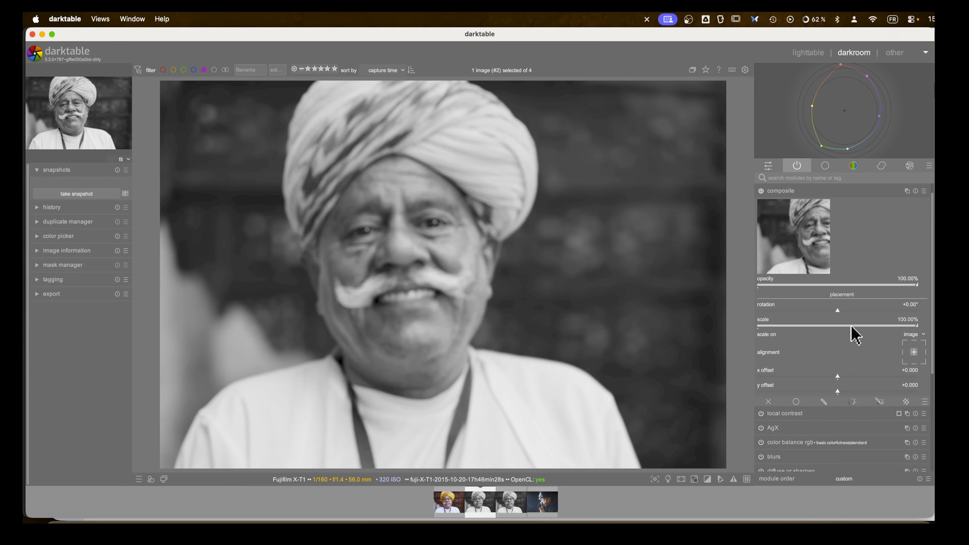
{"action": "scroll", "coordinate": [849, 331], "scroll_direction": "down", "scroll_amount": 3}
{"action": "left_click", "coordinate": [796, 341]}
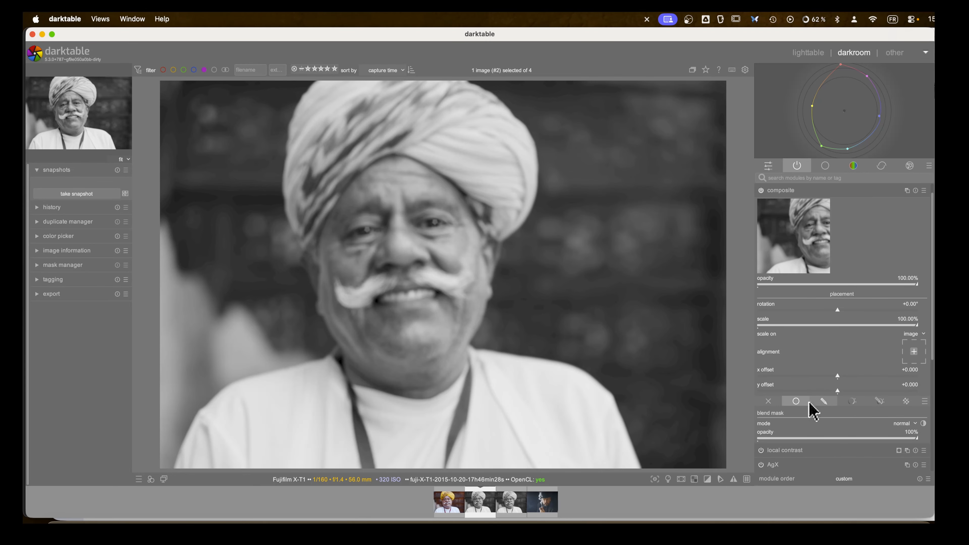
{"action": "scroll", "coordinate": [800, 385], "scroll_direction": "down", "scroll_amount": 5}
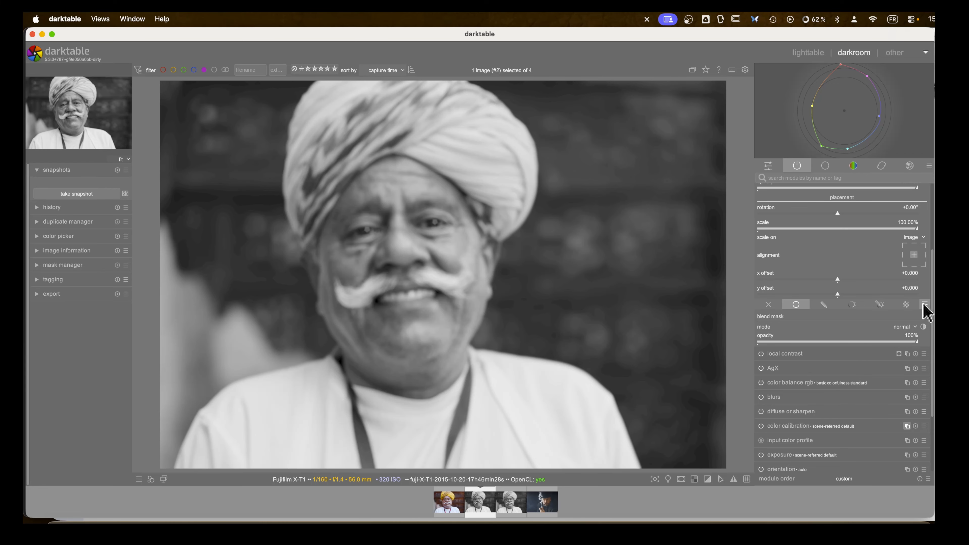
{"action": "left_click", "coordinate": [911, 326]}
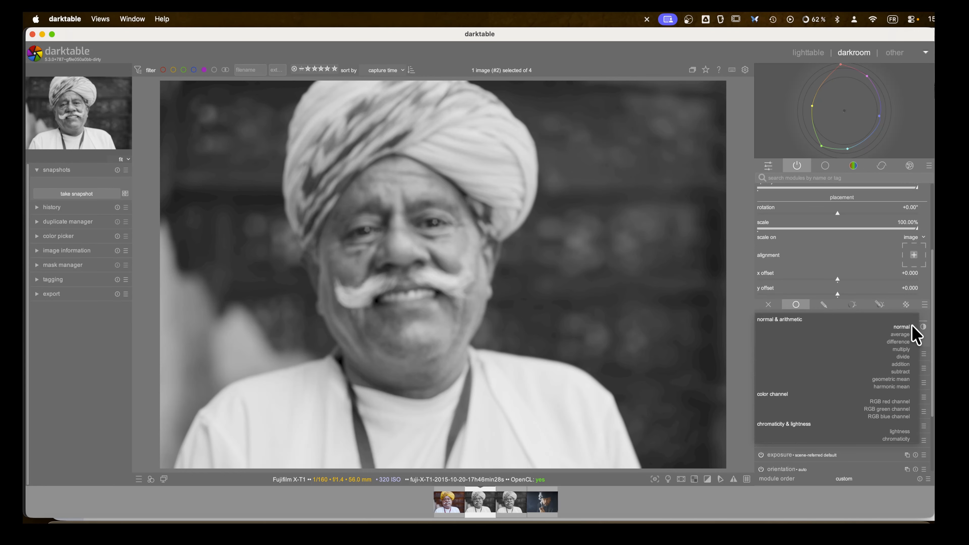
{"action": "left_click", "coordinate": [903, 350]}
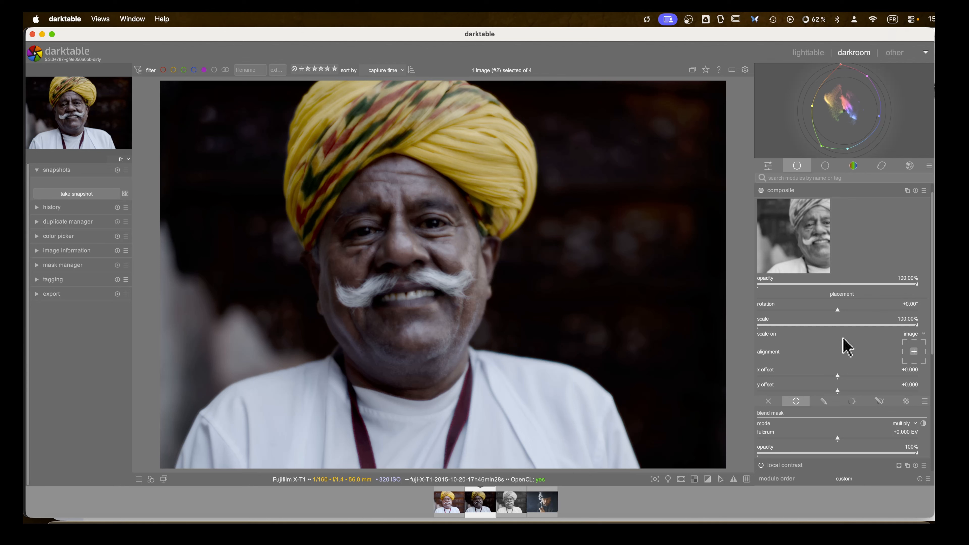
- Raise the composite module's multiply fulcrum to about +1.151 EV and ease it back partway towards zero
{"action": "scroll", "coordinate": [845, 381], "scroll_direction": "down", "scroll_amount": 5}
{"action": "scroll", "coordinate": [845, 380], "scroll_direction": "down", "scroll_amount": 1}
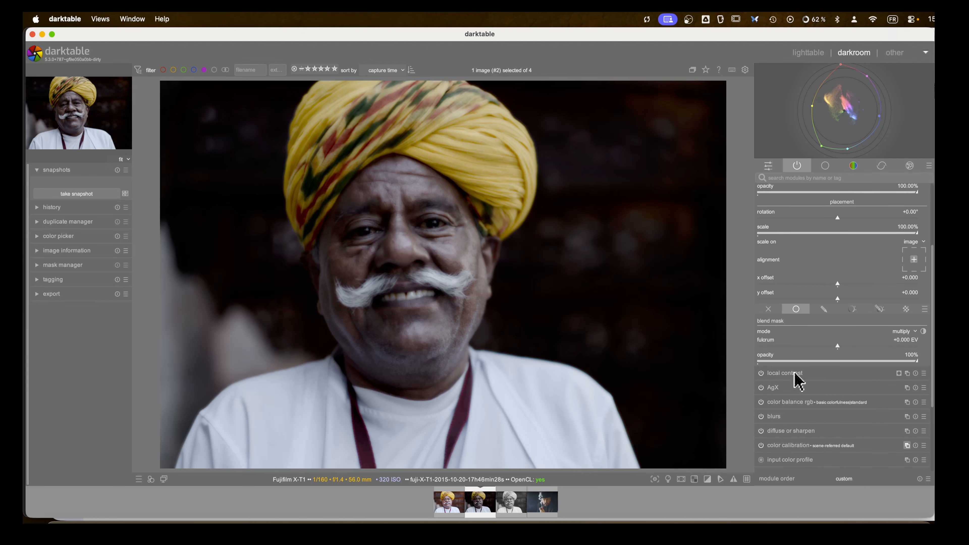
{"action": "scroll", "coordinate": [835, 389], "scroll_direction": "up", "scroll_amount": 6}
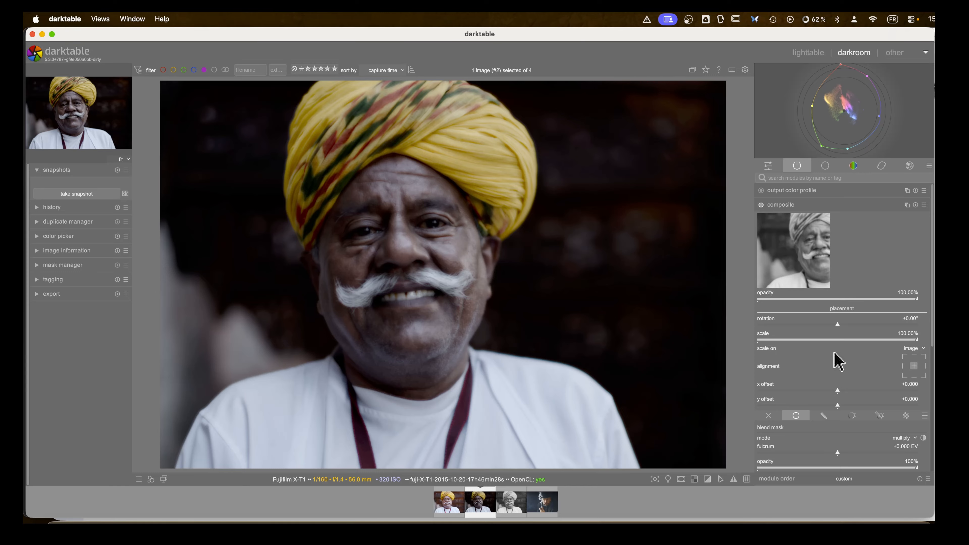
{"action": "scroll", "coordinate": [835, 361], "scroll_direction": "down", "scroll_amount": 2}
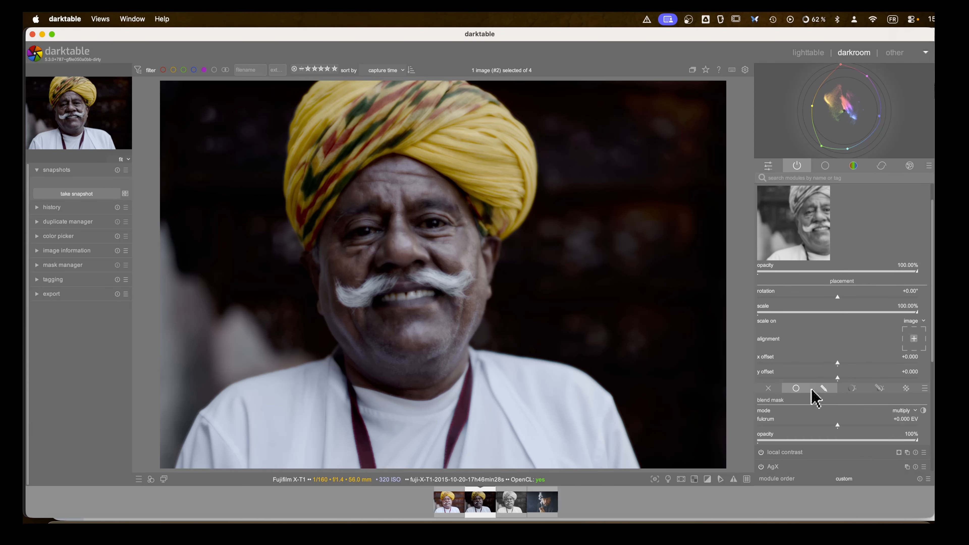
{"action": "scroll", "coordinate": [816, 397], "scroll_direction": "down", "scroll_amount": 2}
{"action": "left_click_drag", "start_coordinate": [839, 393], "coordinate": [861, 393]}
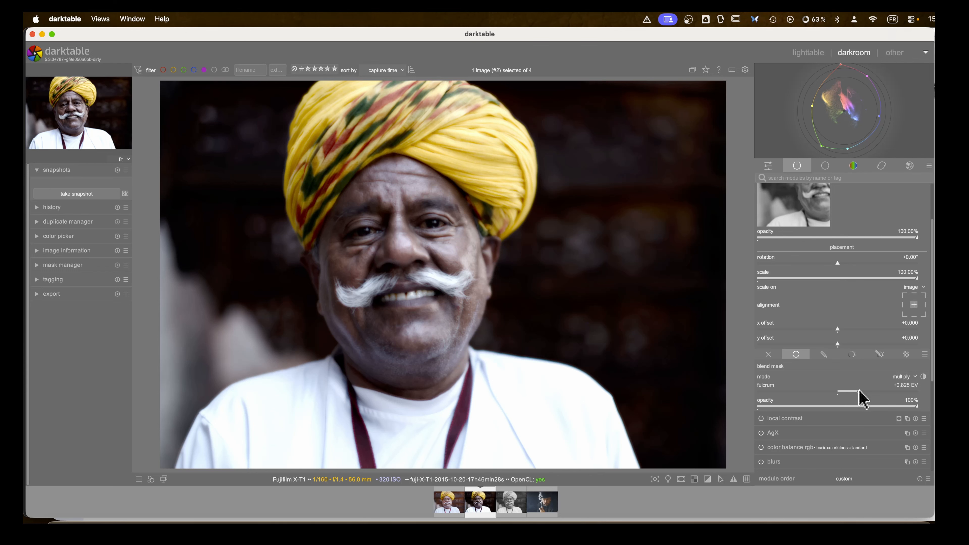
{"action": "mouse_move", "coordinate": [859, 392]}
{"action": "left_mouse_down"}
{"action": "mouse_move", "coordinate": [846, 391]}
{"action": "mouse_move", "coordinate": [874, 392]}
{"action": "mouse_move", "coordinate": [814, 391]}
{"action": "mouse_move", "coordinate": [868, 391]}
{"action": "left_mouse_up"}
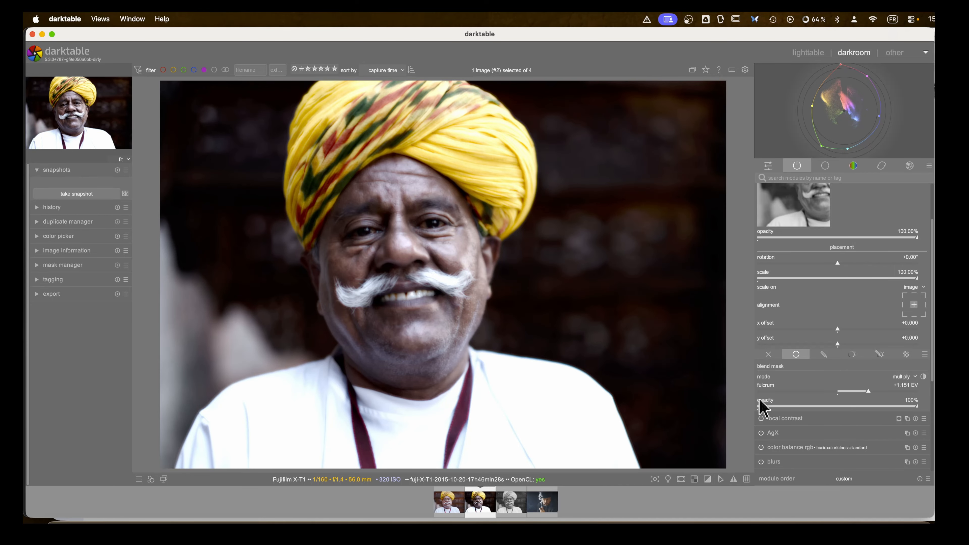
{"action": "mouse_move", "coordinate": [868, 392]}
{"action": "left_mouse_down"}
{"action": "mouse_move", "coordinate": [846, 392]}
{"action": "mouse_move", "coordinate": [854, 392]}
{"action": "left_mouse_up"}
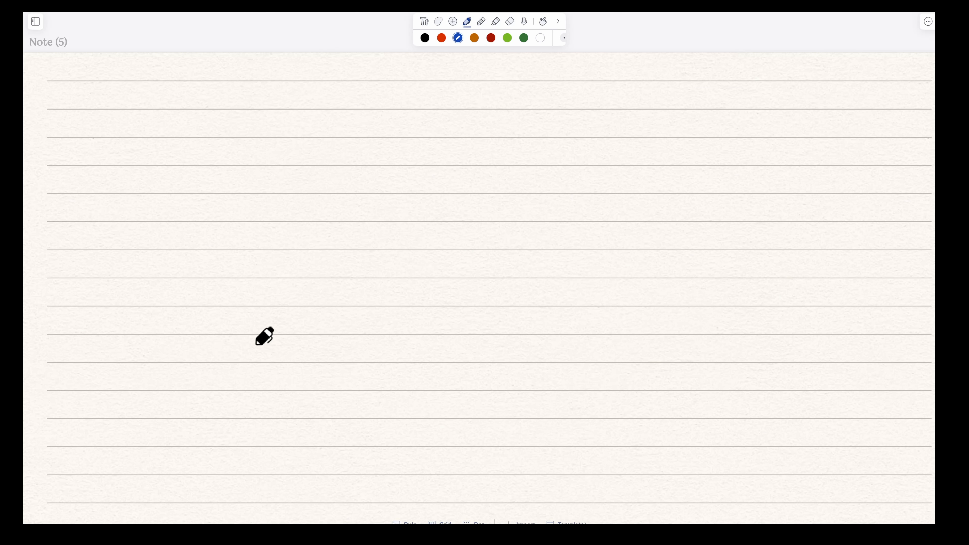
- Switch to the blank handwritten note and draw blue vertical and horizontal axes, marking 0 and 1 on the vertical axis
{"action": "left_click_drag", "start_coordinate": [172, 140], "coordinate": [172, 336]}
{"action": "left_click_drag", "start_coordinate": [166, 152], "coordinate": [178, 152]}
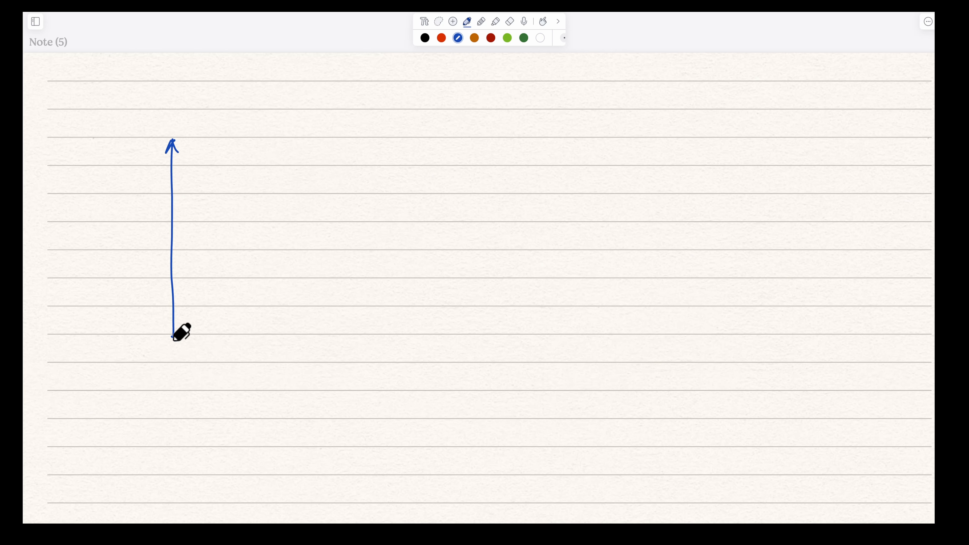
{"action": "mouse_move", "coordinate": [172, 342]}
{"action": "left_mouse_down"}
{"action": "mouse_move", "coordinate": [556, 334]}
{"action": "mouse_move", "coordinate": [550, 353]}
{"action": "left_mouse_up"}
{"action": "left_click_drag", "start_coordinate": [151, 325], "coordinate": [150, 325]}
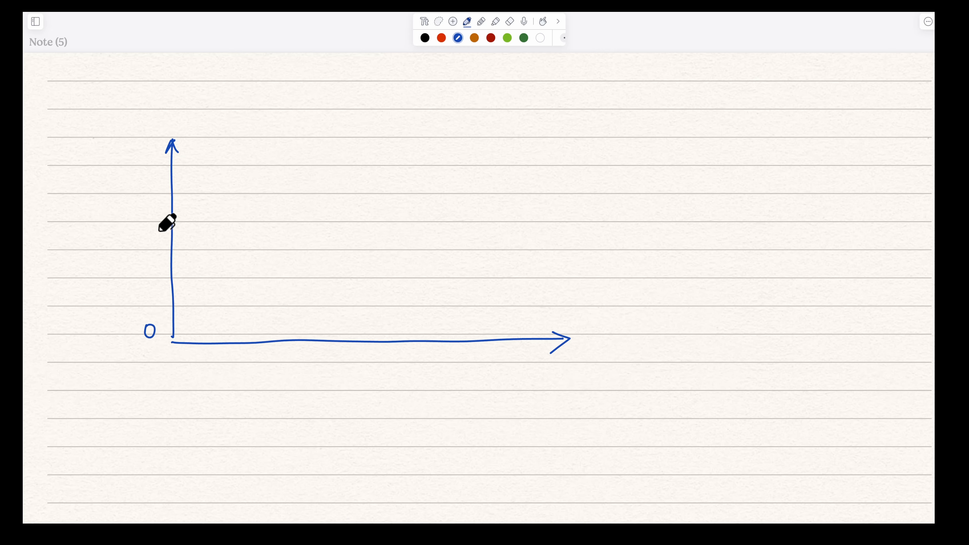
{"action": "left_click_drag", "start_coordinate": [135, 159], "coordinate": [178, 166]}
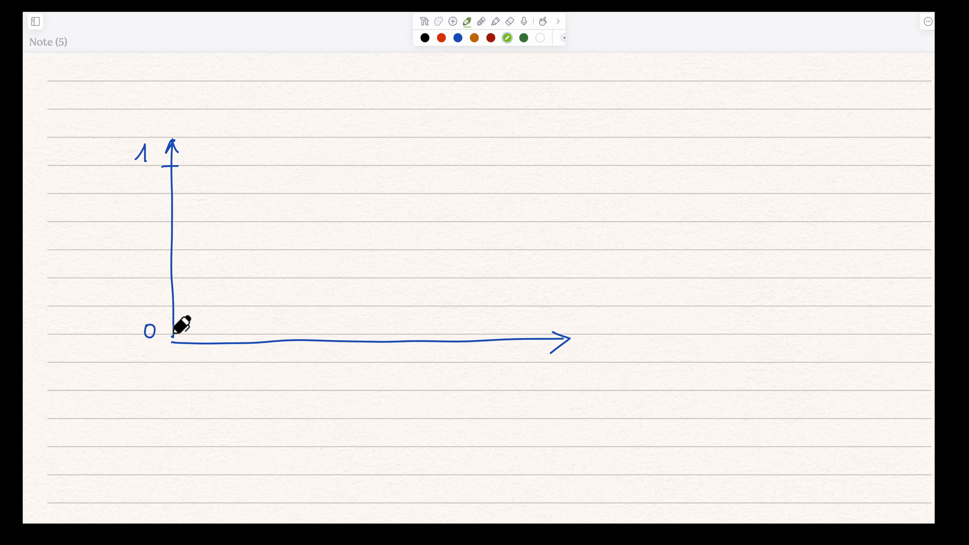
- Draw a wavy green curve and a wavy dark red curve from the origin to the far end of the horizontal axis
{"action": "mouse_move", "coordinate": [173, 334]}
{"action": "left_mouse_down"}
{"action": "mouse_move", "coordinate": [230, 231]}
{"action": "mouse_move", "coordinate": [269, 256]}
{"action": "mouse_move", "coordinate": [318, 196]}
{"action": "mouse_move", "coordinate": [415, 235]}
{"action": "mouse_move", "coordinate": [469, 215]}
{"action": "mouse_move", "coordinate": [502, 237]}
{"action": "mouse_move", "coordinate": [496, 230]}
{"action": "mouse_move", "coordinate": [555, 333]}
{"action": "left_mouse_up"}
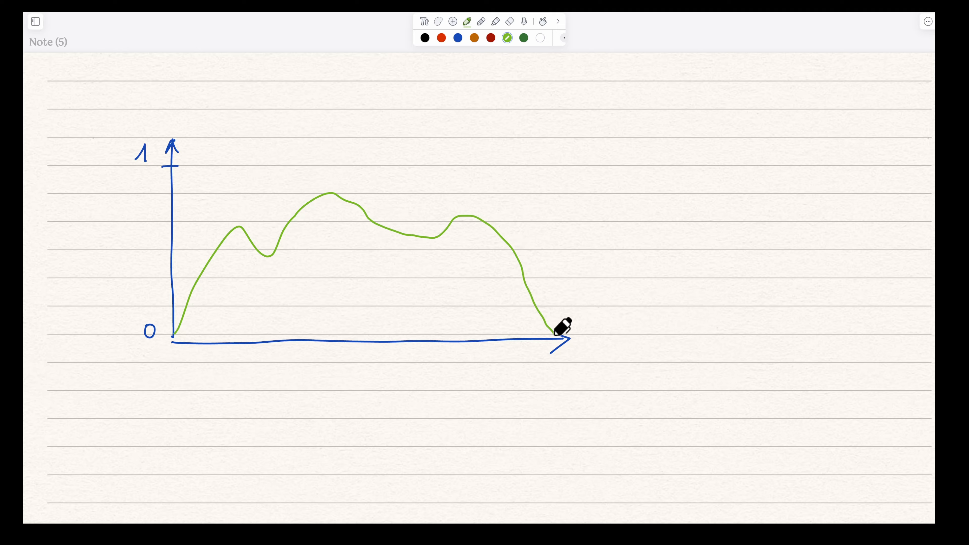
{"action": "left_click", "coordinate": [491, 38]}
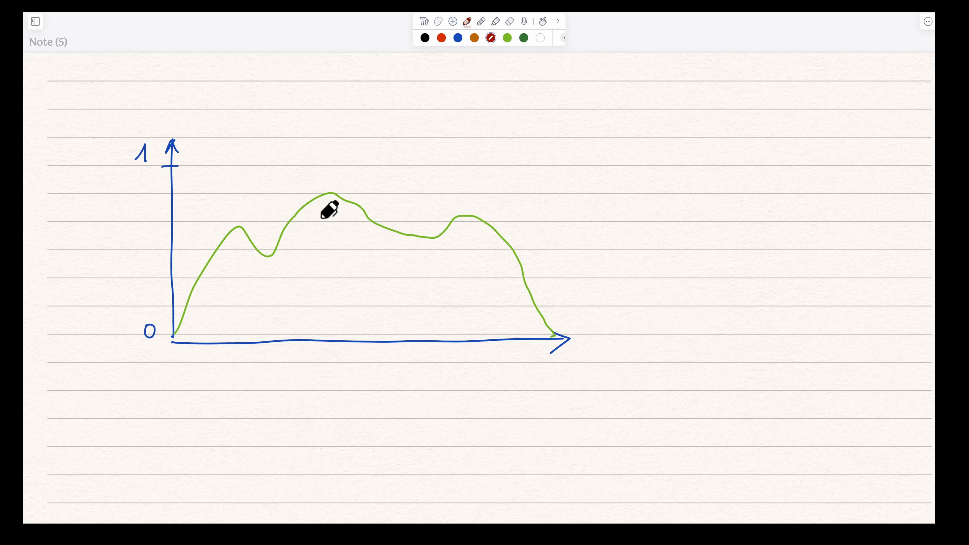
{"action": "mouse_move", "coordinate": [173, 329]}
{"action": "left_mouse_down"}
{"action": "mouse_move", "coordinate": [207, 218]}
{"action": "mouse_move", "coordinate": [227, 196]}
{"action": "mouse_move", "coordinate": [257, 197]}
{"action": "mouse_move", "coordinate": [314, 227]}
{"action": "mouse_move", "coordinate": [364, 224]}
{"action": "mouse_move", "coordinate": [424, 190]}
{"action": "mouse_move", "coordinate": [450, 187]}
{"action": "mouse_move", "coordinate": [488, 197]}
{"action": "mouse_move", "coordinate": [515, 252]}
{"action": "mouse_move", "coordinate": [423, 223]}
{"action": "mouse_move", "coordinate": [321, 213]}
{"action": "mouse_move", "coordinate": [354, 227]}
{"action": "mouse_move", "coordinate": [332, 227]}
{"action": "mouse_move", "coordinate": [388, 197]}
{"action": "mouse_move", "coordinate": [433, 217]}
{"action": "mouse_move", "coordinate": [479, 271]}
{"action": "mouse_move", "coordinate": [540, 275]}
{"action": "mouse_move", "coordinate": [547, 338]}
{"action": "left_mouse_up"}
{"action": "left_click", "coordinate": [347, 254]}
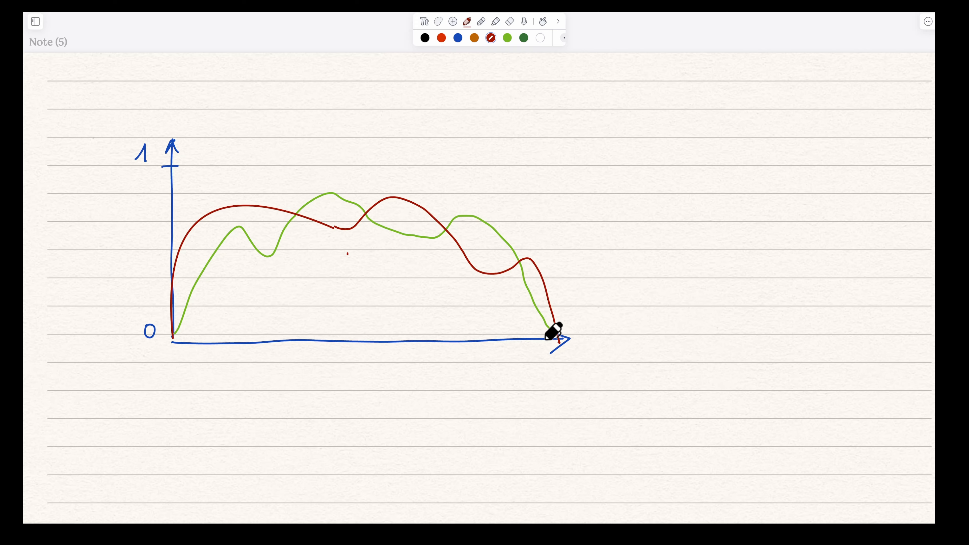
- Mark 0,5 on the vertical axis in blue and write "overlay" and "hardlight" beside the graph
{"action": "left_click", "coordinate": [458, 38]}
{"action": "mouse_move", "coordinate": [176, 238]}
{"action": "left_mouse_down"}
{"action": "mouse_move", "coordinate": [133, 230]}
{"action": "mouse_move", "coordinate": [153, 222]}
{"action": "left_mouse_up"}
{"action": "left_click_drag", "start_coordinate": [611, 123], "coordinate": [651, 128]}
{"action": "mouse_move", "coordinate": [656, 118]}
{"action": "left_mouse_down"}
{"action": "mouse_move", "coordinate": [655, 136]}
{"action": "mouse_move", "coordinate": [673, 135]}
{"action": "left_mouse_up"}
{"action": "left_click_drag", "start_coordinate": [675, 128], "coordinate": [693, 138]}
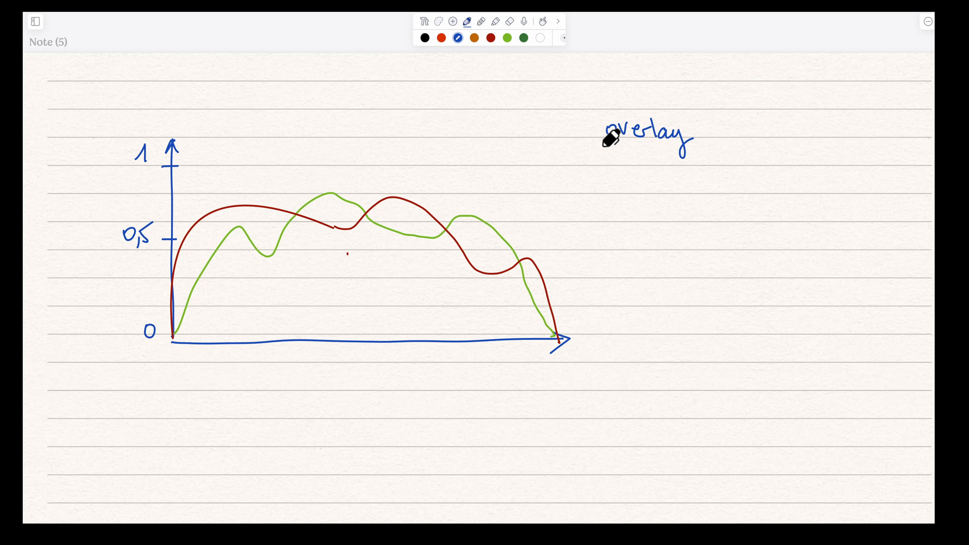
{"action": "mouse_move", "coordinate": [596, 148]}
{"action": "left_mouse_down"}
{"action": "mouse_move", "coordinate": [628, 161]}
{"action": "mouse_move", "coordinate": [648, 144]}
{"action": "mouse_move", "coordinate": [662, 161]}
{"action": "mouse_move", "coordinate": [682, 162]}
{"action": "left_mouse_up"}
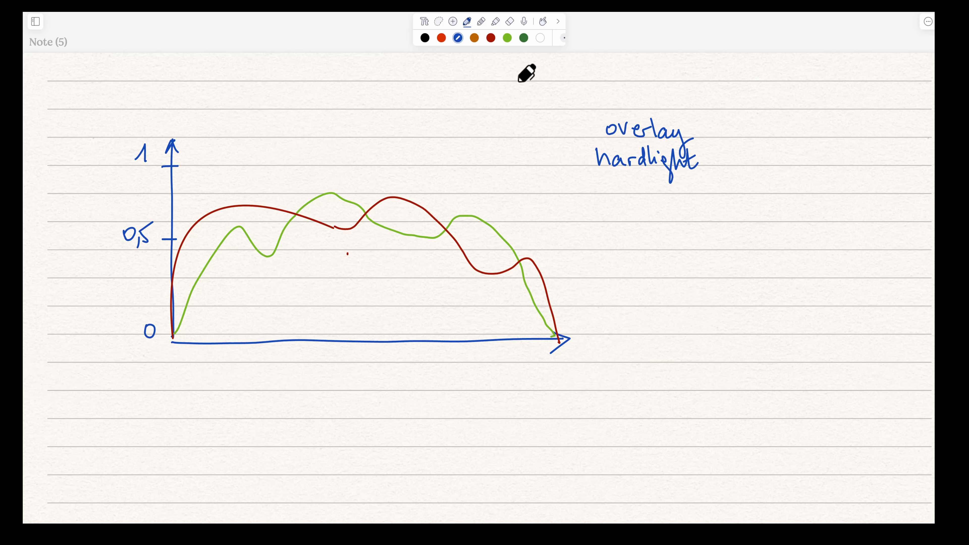
- Label the dark red curve A in red and the green curve B in green
{"action": "left_click", "coordinate": [490, 38]}
{"action": "mouse_move", "coordinate": [227, 200]}
{"action": "left_mouse_down"}
{"action": "mouse_move", "coordinate": [228, 191]}
{"action": "mouse_move", "coordinate": [234, 202]}
{"action": "left_mouse_up"}
{"action": "left_click_drag", "start_coordinate": [227, 195], "coordinate": [238, 190]}
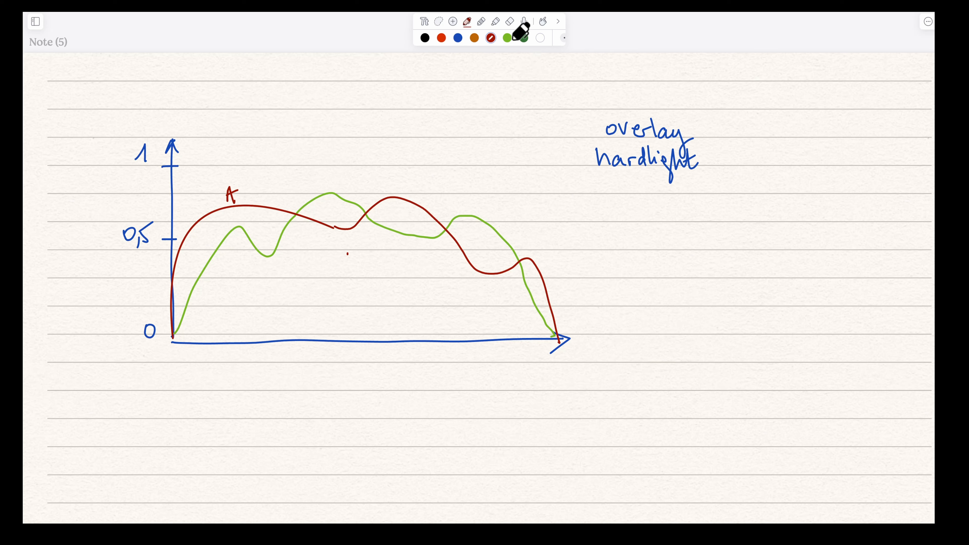
{"action": "left_click_drag", "start_coordinate": [226, 247], "coordinate": [227, 263]}
{"action": "right_click", "coordinate": [260, 325]}
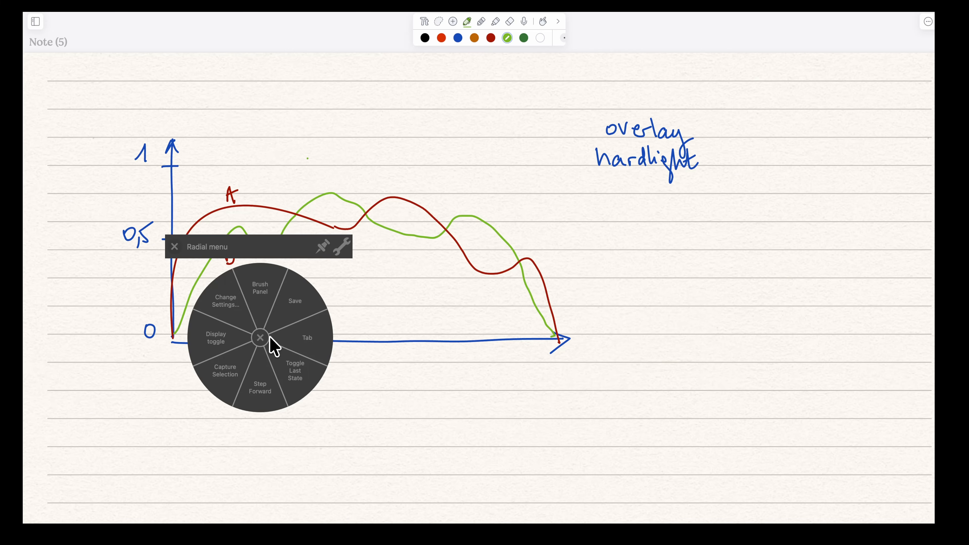
{"action": "left_click", "coordinate": [260, 340]}
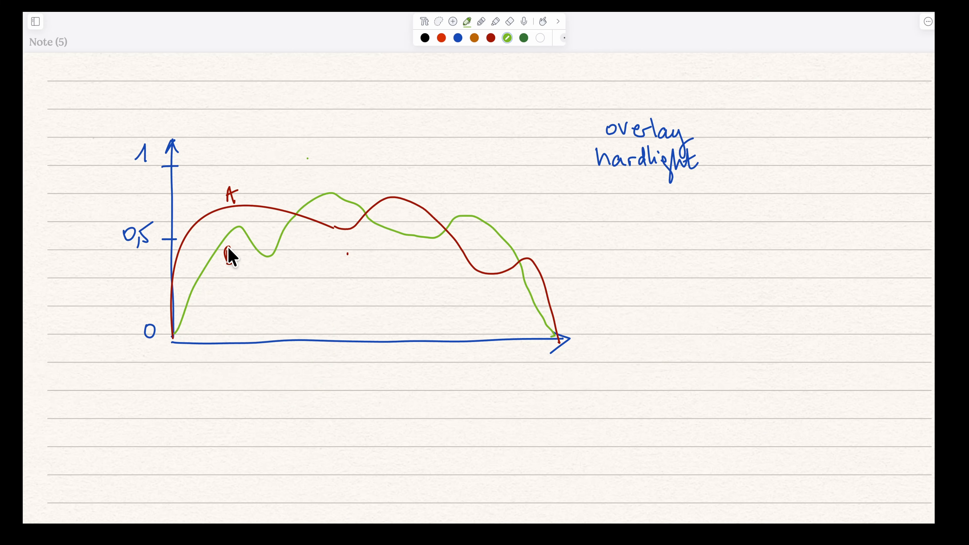
{"action": "left_click_drag", "start_coordinate": [233, 265], "coordinate": [226, 263]}
{"action": "left_click", "coordinate": [250, 260]}
- Draw a blue dashed horizontal line across the graph at the 0,5 level
{"action": "left_click", "coordinate": [458, 38]}
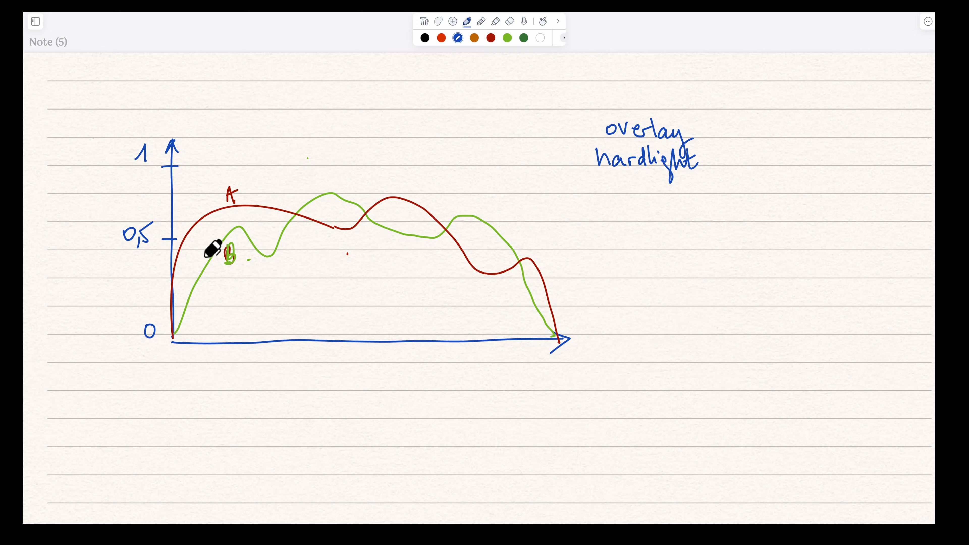
{"action": "left_click_drag", "start_coordinate": [173, 241], "coordinate": [180, 242]}
{"action": "left_click_drag", "start_coordinate": [195, 243], "coordinate": [225, 244]}
{"action": "left_click", "coordinate": [293, 241]}
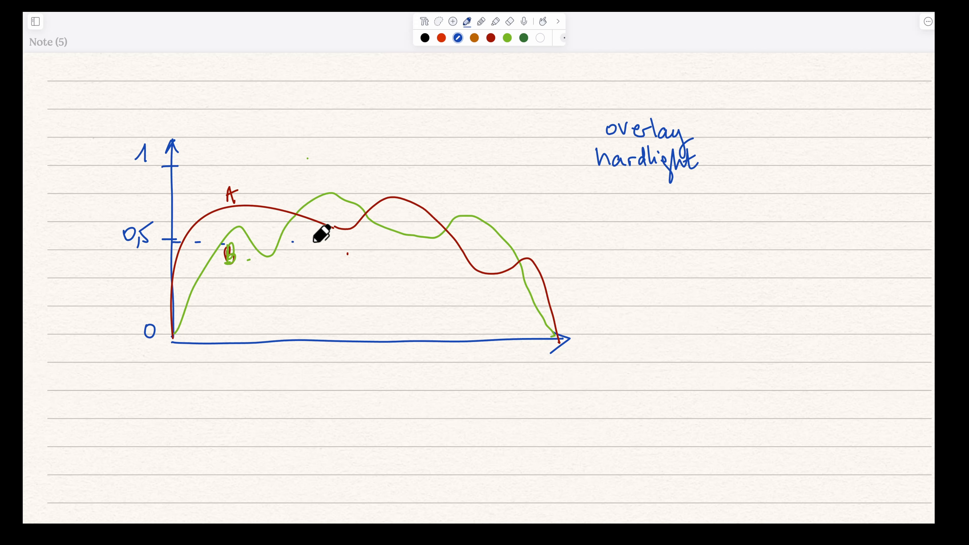
{"action": "left_click_drag", "start_coordinate": [327, 242], "coordinate": [340, 243]}
{"action": "left_click_drag", "start_coordinate": [366, 243], "coordinate": [423, 242]}
{"action": "left_click_drag", "start_coordinate": [447, 243], "coordinate": [467, 243]}
{"action": "left_click_drag", "start_coordinate": [494, 243], "coordinate": [569, 243]}
{"action": "left_click_drag", "start_coordinate": [587, 242], "coordinate": [591, 242]}
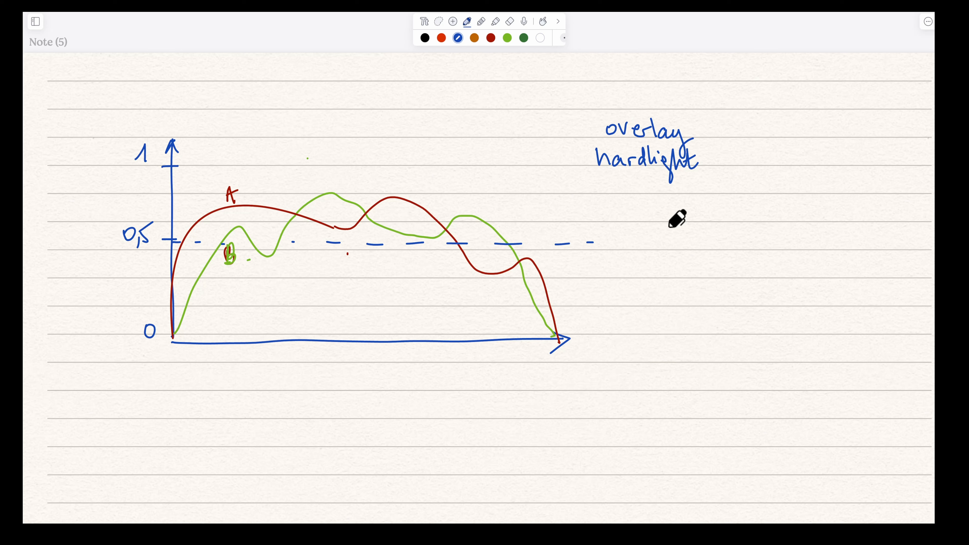
{"action": "left_click_drag", "start_coordinate": [668, 242], "coordinate": [663, 246]}
{"action": "mouse_move", "coordinate": [681, 233]}
{"action": "left_mouse_down"}
{"action": "mouse_move", "coordinate": [684, 242]}
{"action": "mouse_move", "coordinate": [760, 241]}
{"action": "left_mouse_up"}
{"action": "left_click_drag", "start_coordinate": [763, 239], "coordinate": [775, 237]}
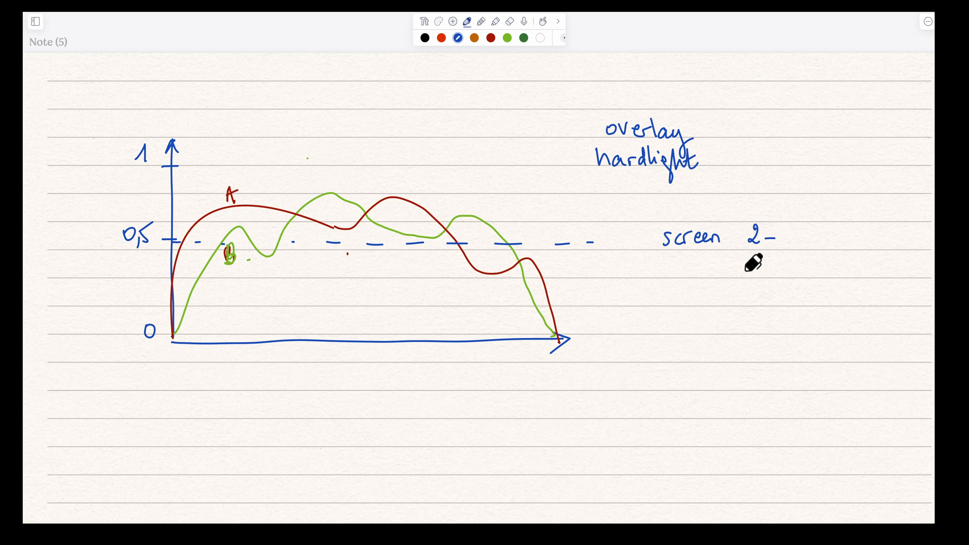
{"action": "left_click", "coordinate": [510, 21]}
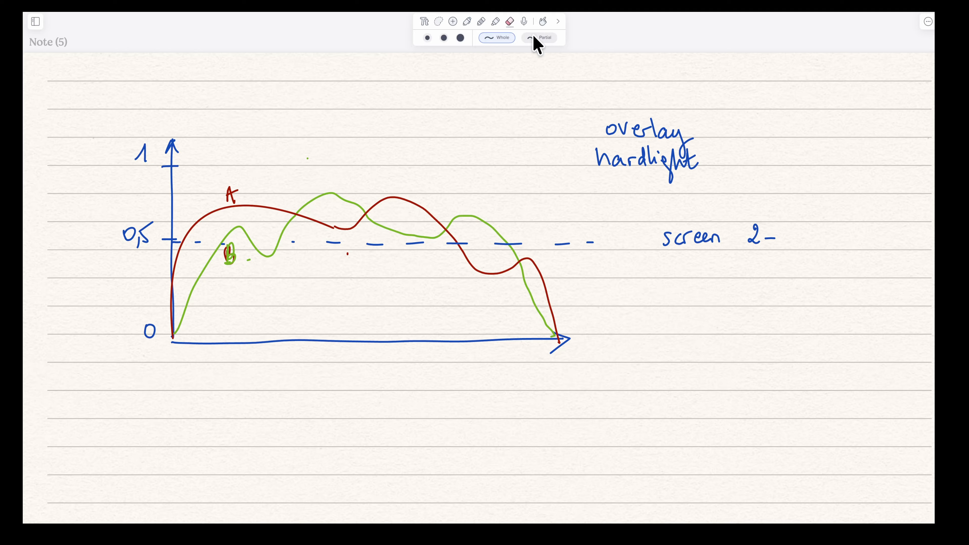
{"action": "mouse_move", "coordinate": [719, 233]}
{"action": "left_mouse_down"}
{"action": "mouse_move", "coordinate": [754, 215]}
{"action": "mouse_move", "coordinate": [774, 232]}
{"action": "mouse_move", "coordinate": [671, 240]}
{"action": "left_mouse_up"}
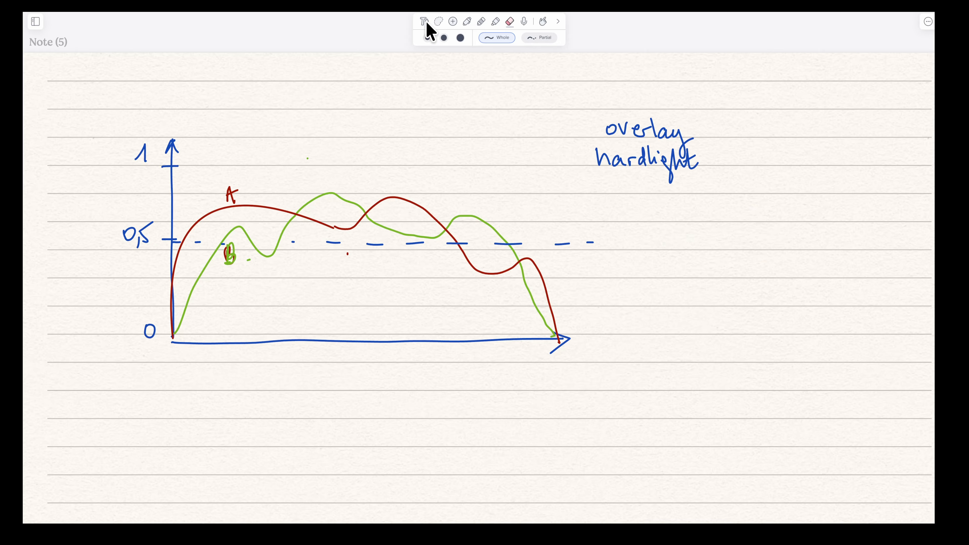
- Write the formula "screen 1 – 2(1–A)(1–B)" in blue beside the graph, just above the 0,5 line's level of the lower half
{"action": "left_click", "coordinate": [467, 22]}
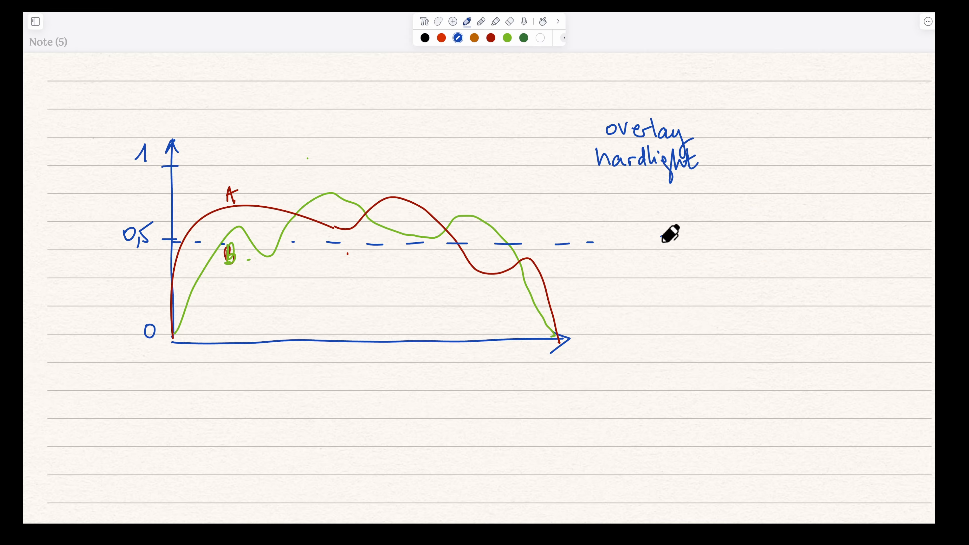
{"action": "left_click_drag", "start_coordinate": [680, 242], "coordinate": [815, 252]}
{"action": "left_click_drag", "start_coordinate": [820, 245], "coordinate": [831, 244]}
{"action": "left_click_drag", "start_coordinate": [835, 241], "coordinate": [850, 251]}
{"action": "mouse_move", "coordinate": [852, 231]}
{"action": "left_mouse_down"}
{"action": "mouse_move", "coordinate": [854, 252]}
{"action": "mouse_move", "coordinate": [868, 251]}
{"action": "left_mouse_up"}
{"action": "left_click_drag", "start_coordinate": [874, 246], "coordinate": [900, 250]}
{"action": "left_click_drag", "start_coordinate": [911, 229], "coordinate": [912, 255]}
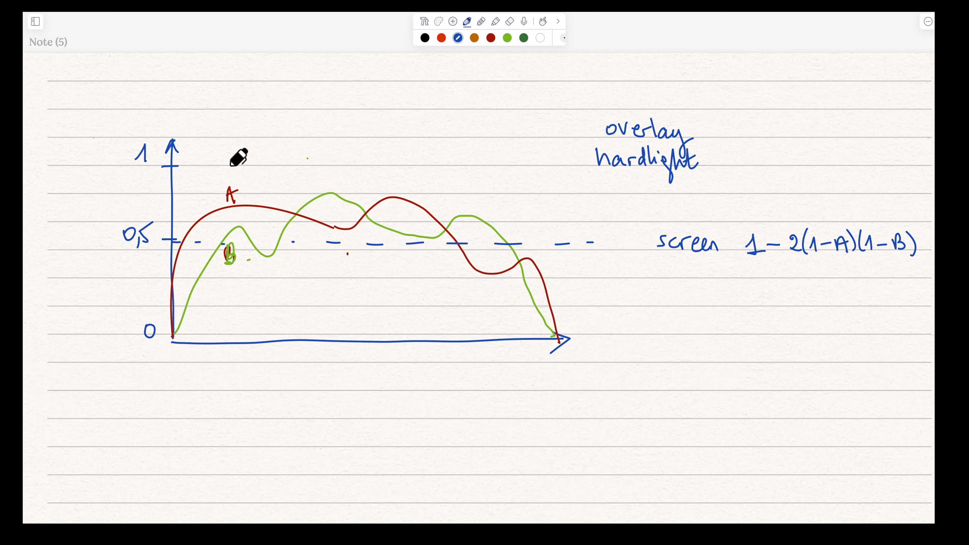
- Draw blue arrows from level 1 to curves A and B, and mark the blended point with an orange dashed vertical and cross
{"action": "mouse_move", "coordinate": [233, 169]}
{"action": "left_mouse_down"}
{"action": "mouse_move", "coordinate": [233, 212]}
{"action": "mouse_move", "coordinate": [239, 205]}
{"action": "left_mouse_up"}
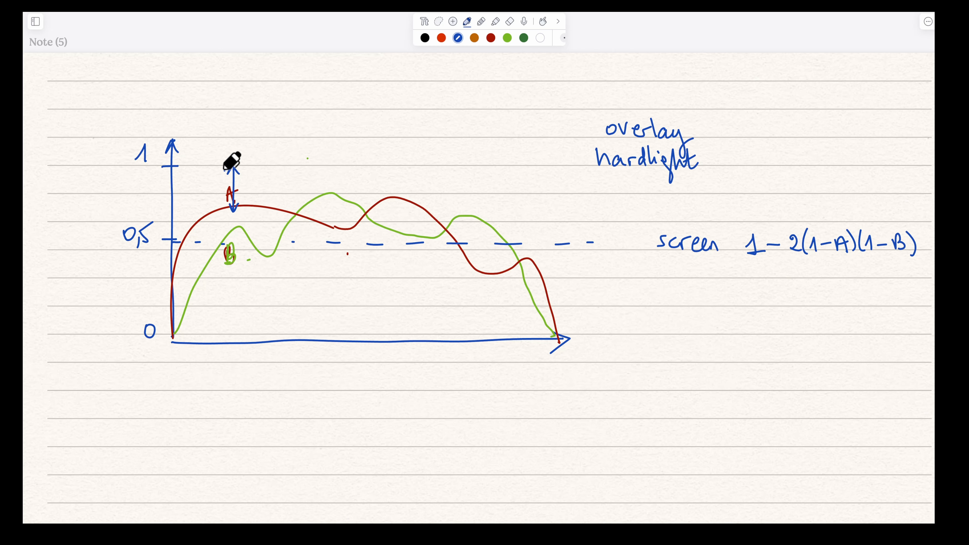
{"action": "left_click_drag", "start_coordinate": [227, 171], "coordinate": [232, 231]}
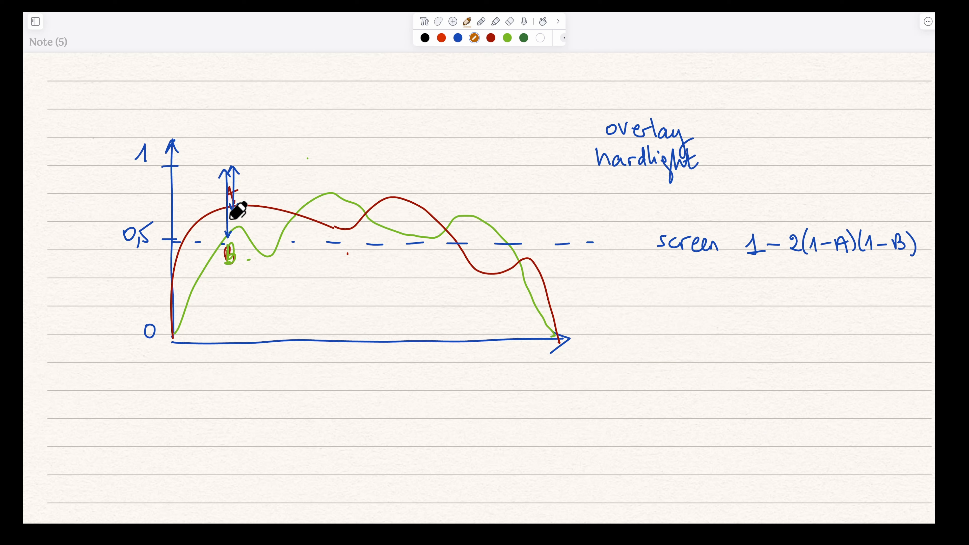
{"action": "left_click_drag", "start_coordinate": [225, 345], "coordinate": [231, 181]}
{"action": "left_click_drag", "start_coordinate": [221, 184], "coordinate": [231, 190]}
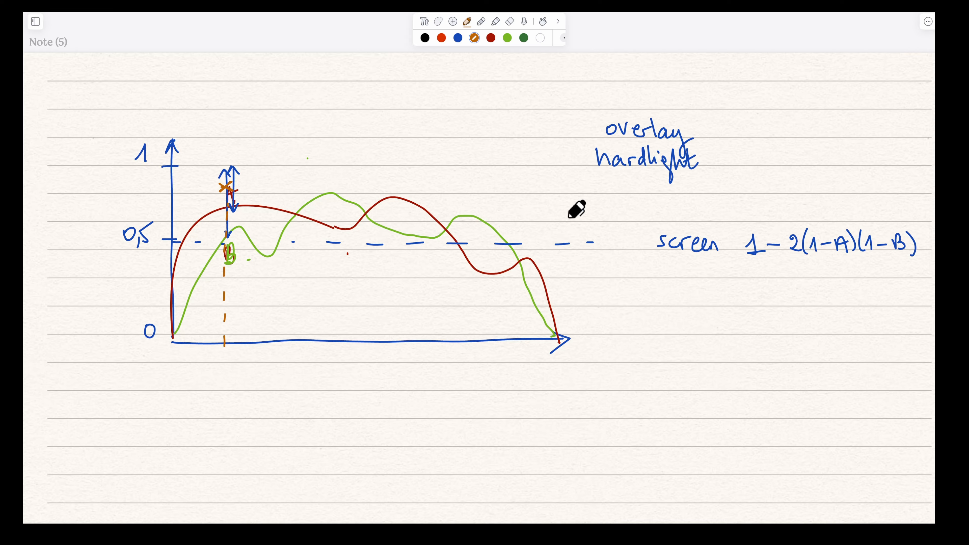
- Write the formula "multiply A × B" in blue beneath the screen formula and bracket the words overlay and hardlight
{"action": "left_click", "coordinate": [458, 38]}
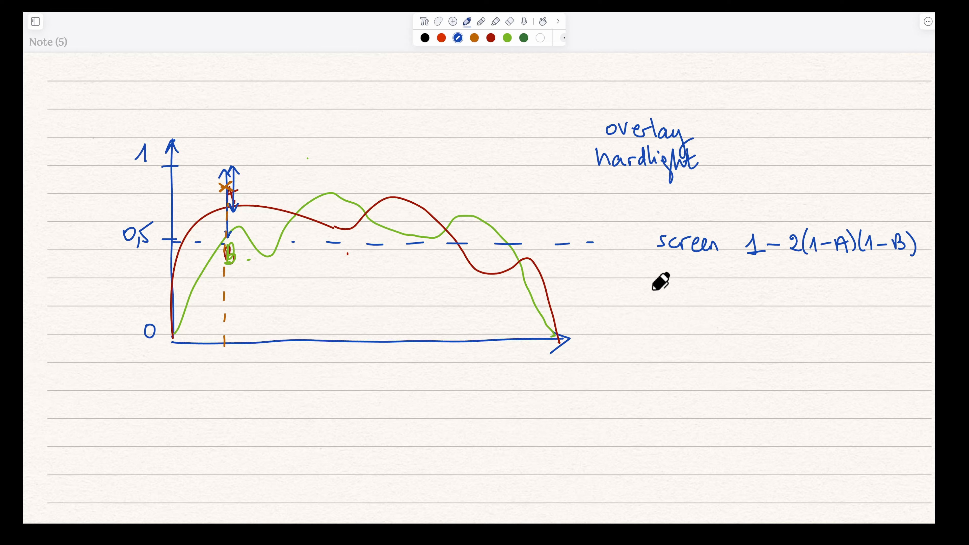
{"action": "mouse_move", "coordinate": [671, 270]}
{"action": "left_mouse_down"}
{"action": "mouse_move", "coordinate": [697, 269]}
{"action": "mouse_move", "coordinate": [708, 286]}
{"action": "mouse_move", "coordinate": [723, 271]}
{"action": "mouse_move", "coordinate": [733, 278]}
{"action": "left_mouse_up"}
{"action": "left_click_drag", "start_coordinate": [703, 113], "coordinate": [712, 171]}
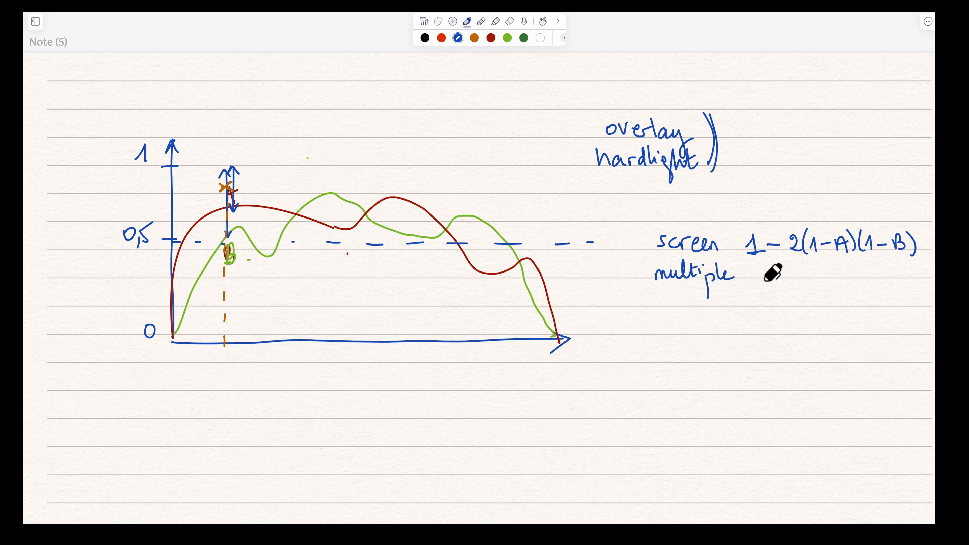
{"action": "mouse_move", "coordinate": [731, 267]}
{"action": "left_mouse_down"}
{"action": "mouse_move", "coordinate": [734, 295]}
{"action": "mouse_move", "coordinate": [744, 279]}
{"action": "mouse_move", "coordinate": [779, 283]}
{"action": "mouse_move", "coordinate": [778, 274]}
{"action": "left_mouse_up"}
{"action": "mouse_move", "coordinate": [789, 268]}
{"action": "left_mouse_down"}
{"action": "mouse_move", "coordinate": [797, 278]}
{"action": "mouse_move", "coordinate": [788, 279]}
{"action": "mouse_move", "coordinate": [810, 280]}
{"action": "left_mouse_up"}
{"action": "left_click_drag", "start_coordinate": [810, 260], "coordinate": [811, 280]}
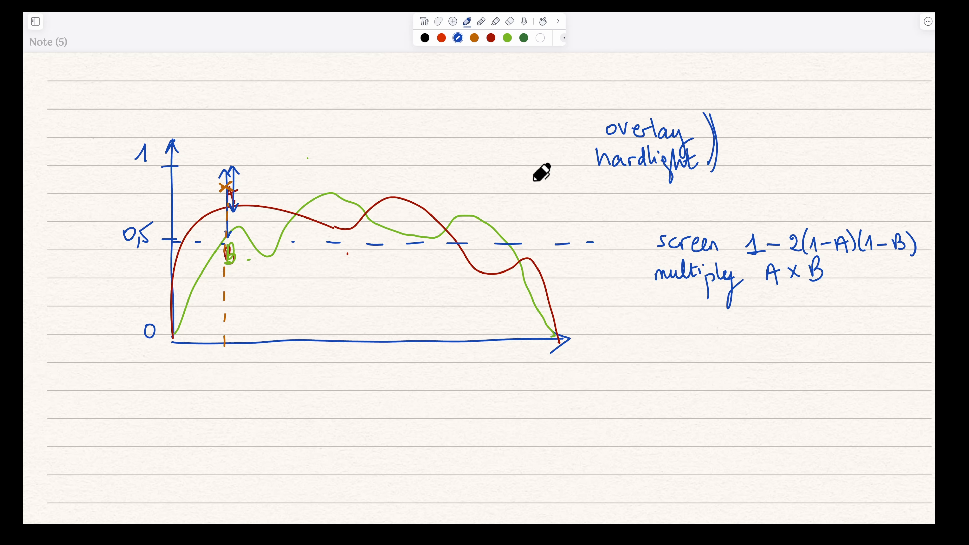
- Bracket the graph's upper half as "screen" and lower half as "multiply" in blue, and separate them from the formulas with a vertical line
{"action": "mouse_move", "coordinate": [534, 173]}
{"action": "left_mouse_down"}
{"action": "mouse_move", "coordinate": [540, 227]}
{"action": "mouse_move", "coordinate": [580, 198]}
{"action": "mouse_move", "coordinate": [612, 206]}
{"action": "left_mouse_up"}
{"action": "mouse_move", "coordinate": [544, 273]}
{"action": "left_mouse_down"}
{"action": "mouse_move", "coordinate": [545, 322]}
{"action": "mouse_move", "coordinate": [615, 283]}
{"action": "mouse_move", "coordinate": [618, 317]}
{"action": "mouse_move", "coordinate": [623, 300]}
{"action": "mouse_move", "coordinate": [645, 316]}
{"action": "mouse_move", "coordinate": [637, 329]}
{"action": "left_mouse_up"}
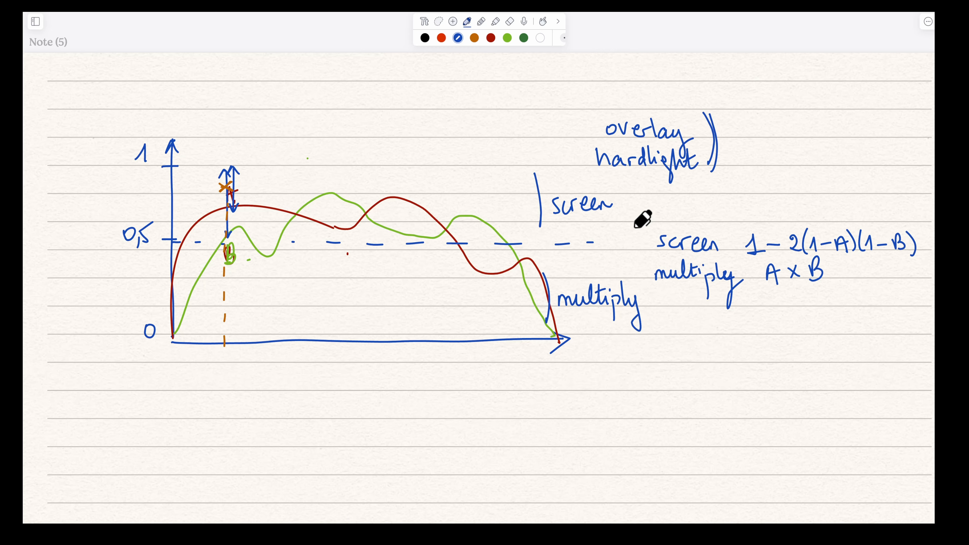
{"action": "left_click_drag", "start_coordinate": [641, 194], "coordinate": [652, 329]}
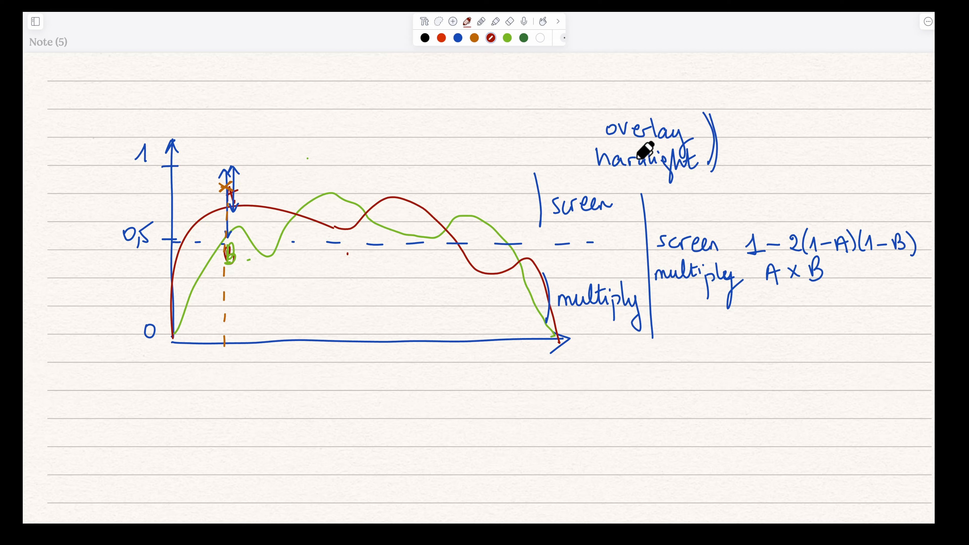
- Draw a blue dashed vertical line through the graph where the dark red curve crosses the 0,5 level
{"action": "left_click", "coordinate": [458, 38]}
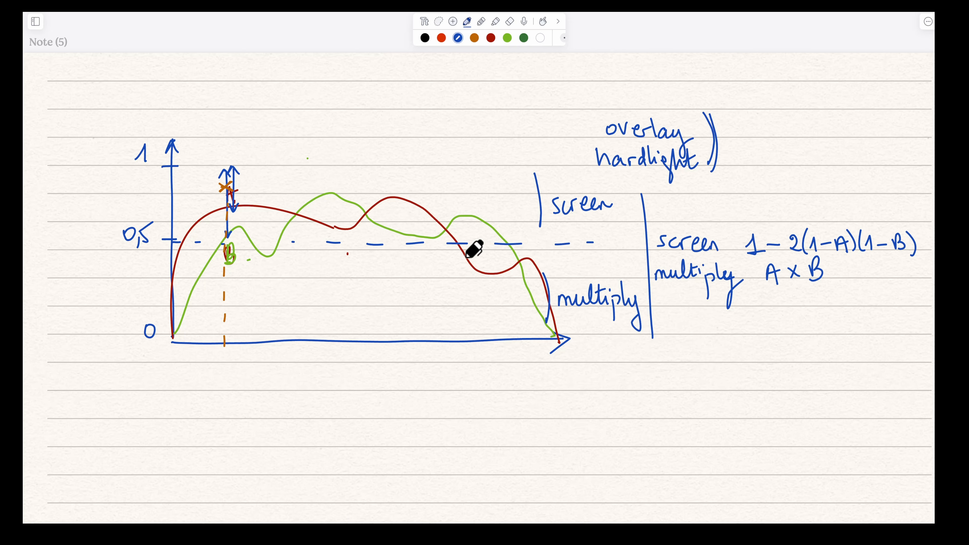
{"action": "left_click_drag", "start_coordinate": [465, 203], "coordinate": [466, 240]}
{"action": "left_click_drag", "start_coordinate": [472, 279], "coordinate": [473, 292]}
{"action": "left_click_drag", "start_coordinate": [468, 250], "coordinate": [468, 263]}
{"action": "left_click", "coordinate": [469, 262]}
{"action": "left_click", "coordinate": [466, 217]}
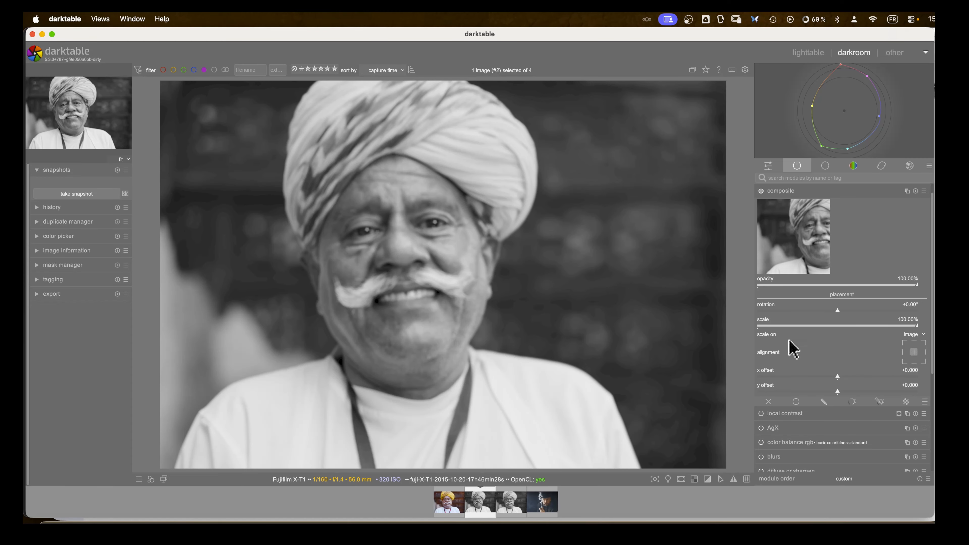
- Switch to darktable and give the composite module a uniform blend mask in multiply mode
{"action": "left_click", "coordinate": [796, 402]}
{"action": "scroll", "coordinate": [858, 425], "scroll_direction": "down", "scroll_amount": 2}
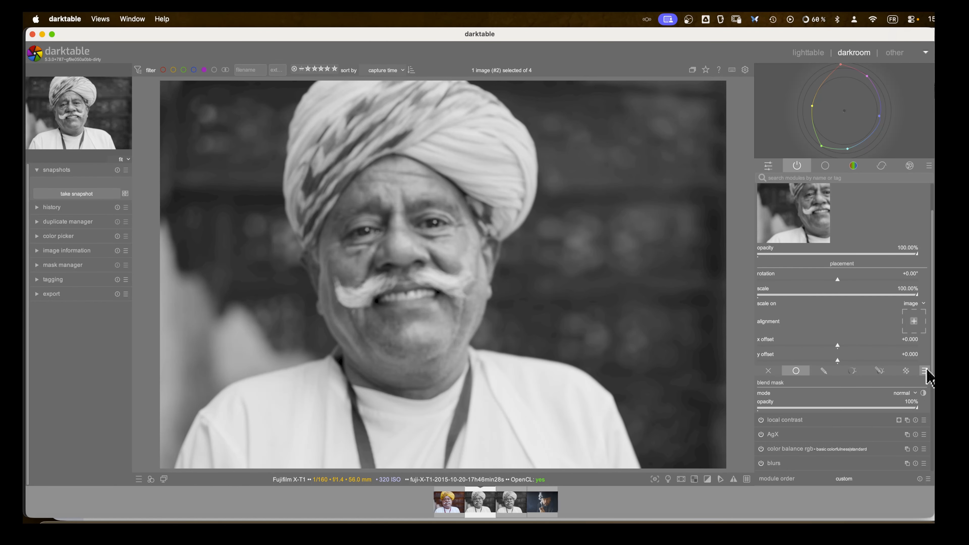
{"action": "left_click", "coordinate": [905, 395]}
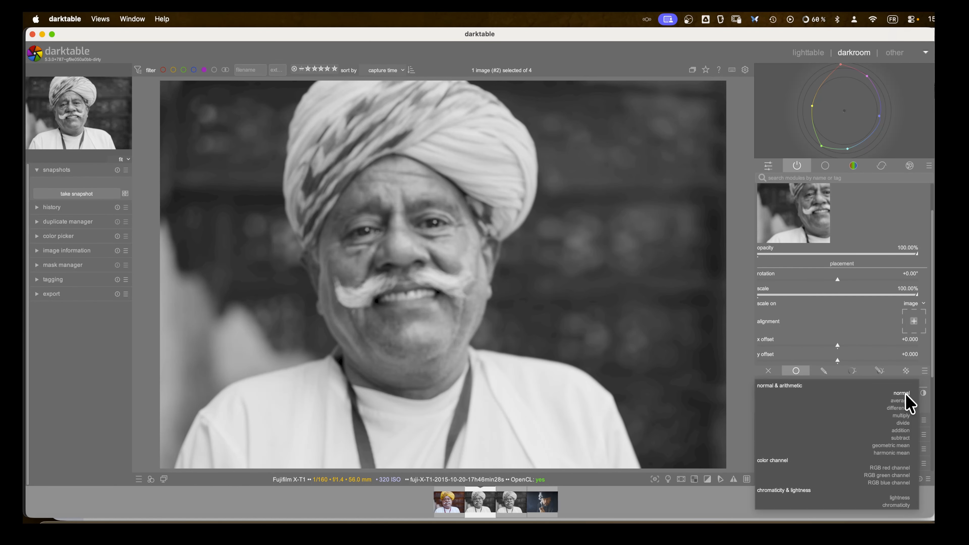
{"action": "left_click", "coordinate": [905, 417]}
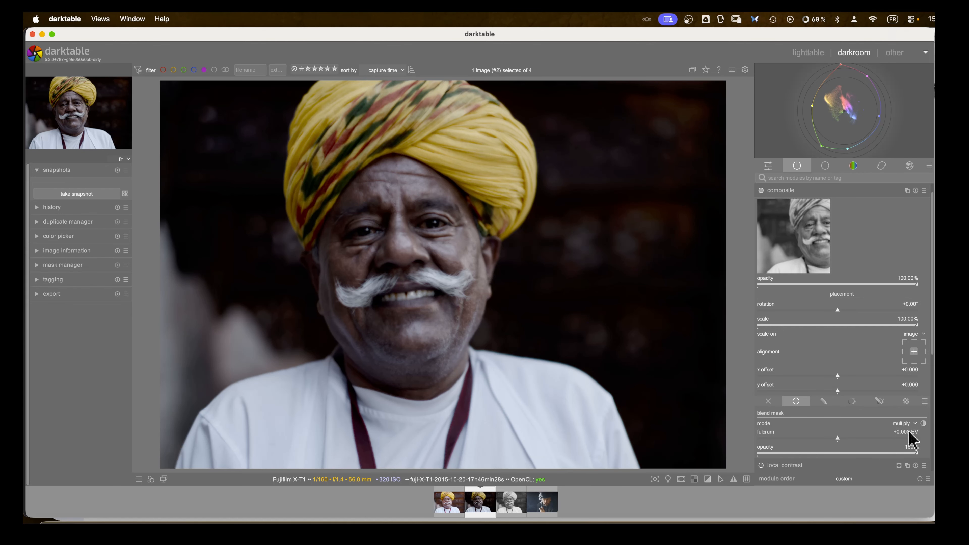
- Switch the composite's blend colorspace to RGB (display) and set its blend mode to overlay
{"action": "left_click", "coordinate": [925, 401]}
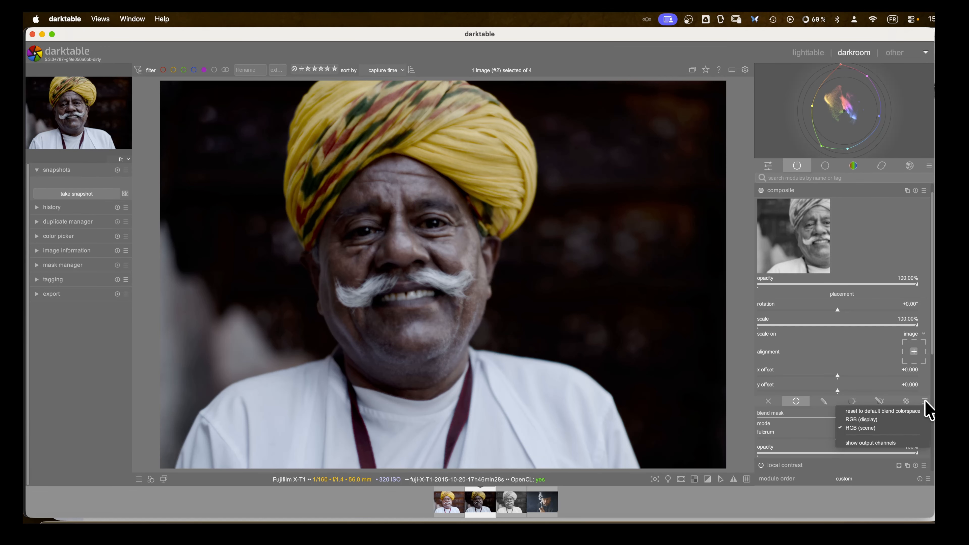
{"action": "left_click", "coordinate": [869, 419]}
{"action": "left_click", "coordinate": [908, 429]}
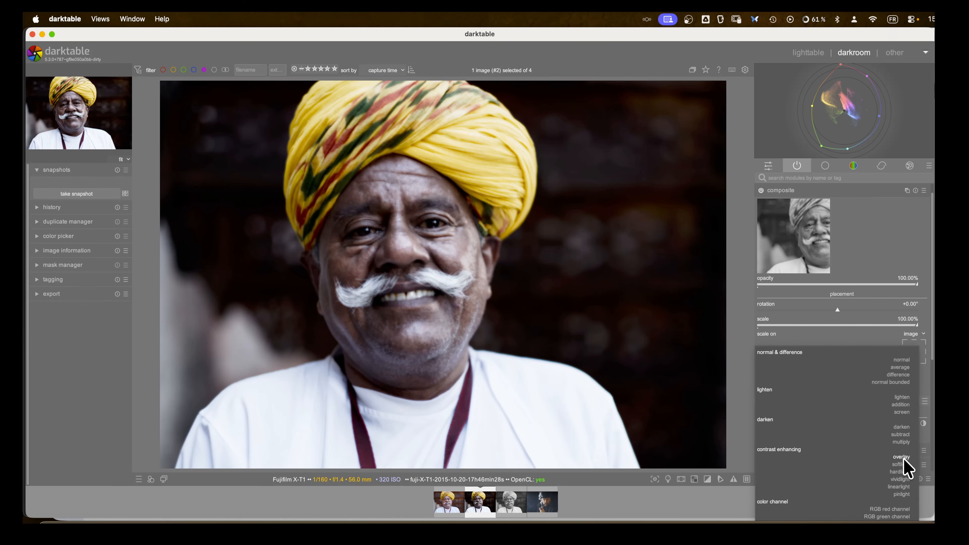
{"action": "left_click", "coordinate": [903, 458]}
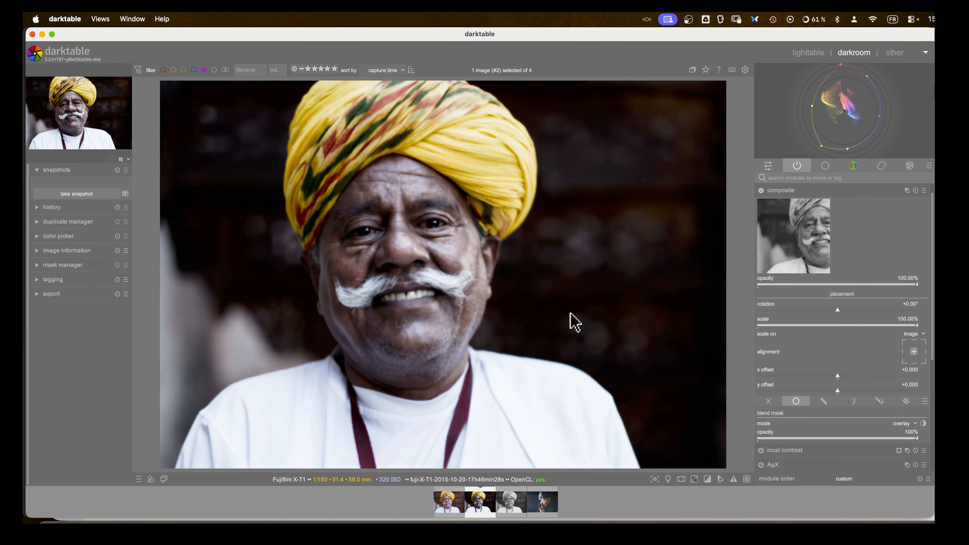
- Try the softlight blend mode on the composite, return it to overlay and collapse the module
{"action": "left_click", "coordinate": [902, 423]}
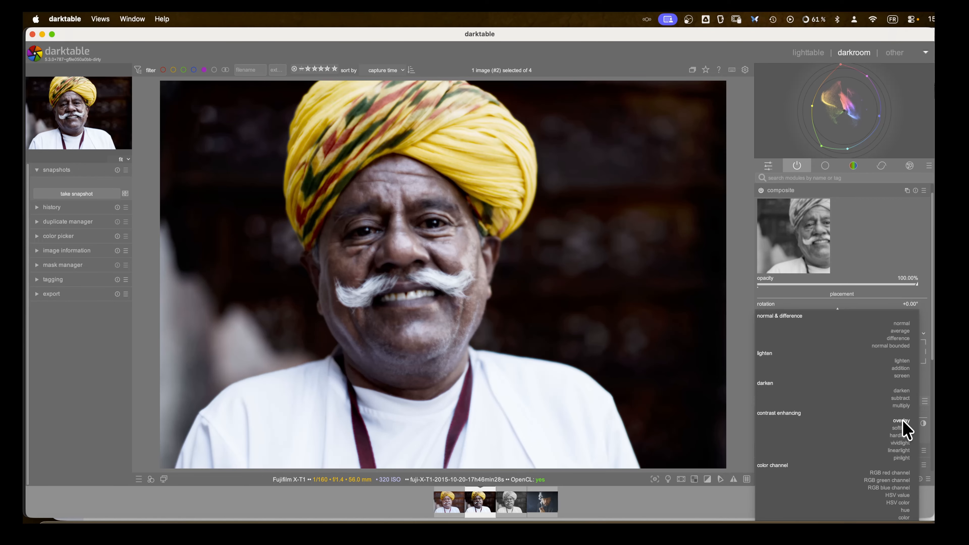
{"action": "left_click", "coordinate": [902, 424]}
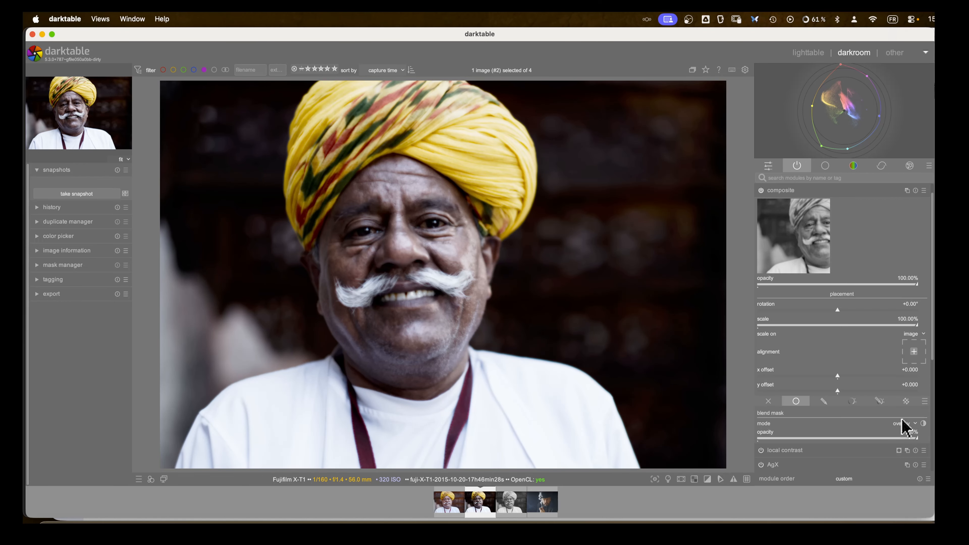
{"action": "scroll", "coordinate": [839, 374], "scroll_direction": "up", "scroll_amount": 1}
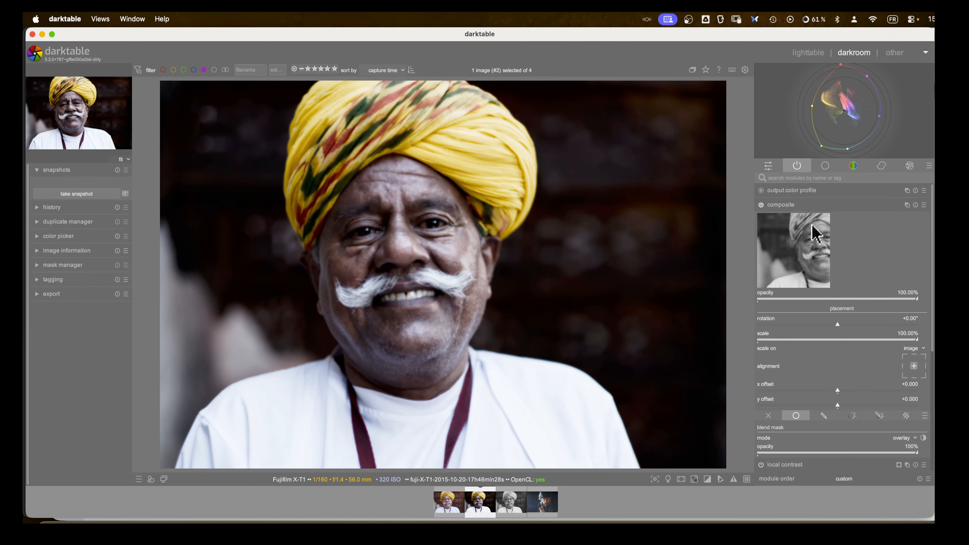
{"action": "left_click", "coordinate": [788, 205]}
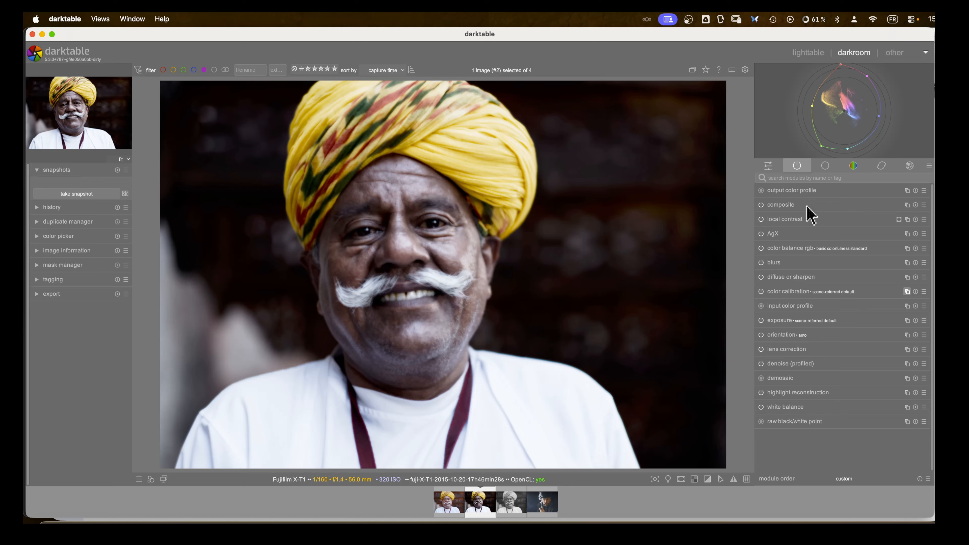
- Search the modules for "high" and switch on highpass to sharpen the portrait
{"action": "left_click", "coordinate": [855, 178]}
{"action": "type", "text": "high"}
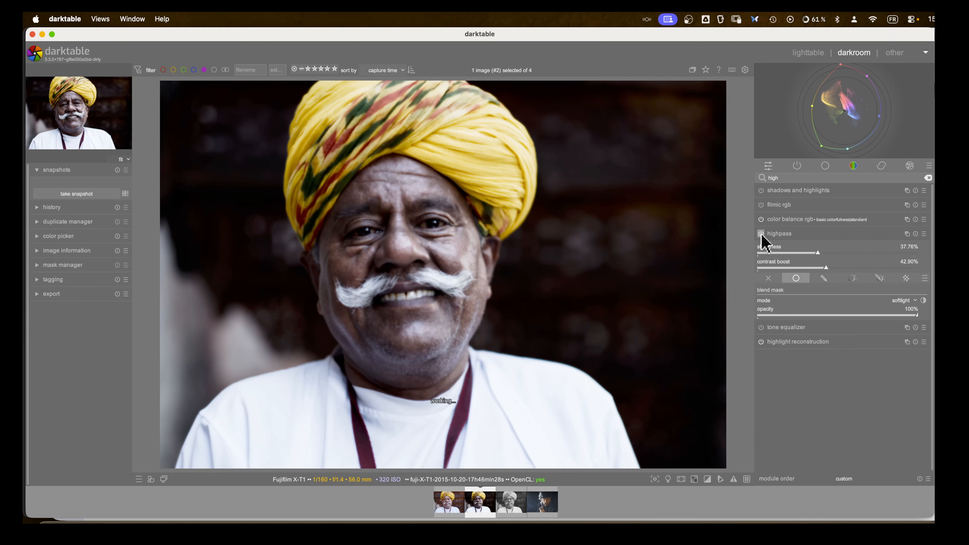
{"action": "left_click", "coordinate": [788, 234]}
{"action": "left_click", "coordinate": [789, 235]}
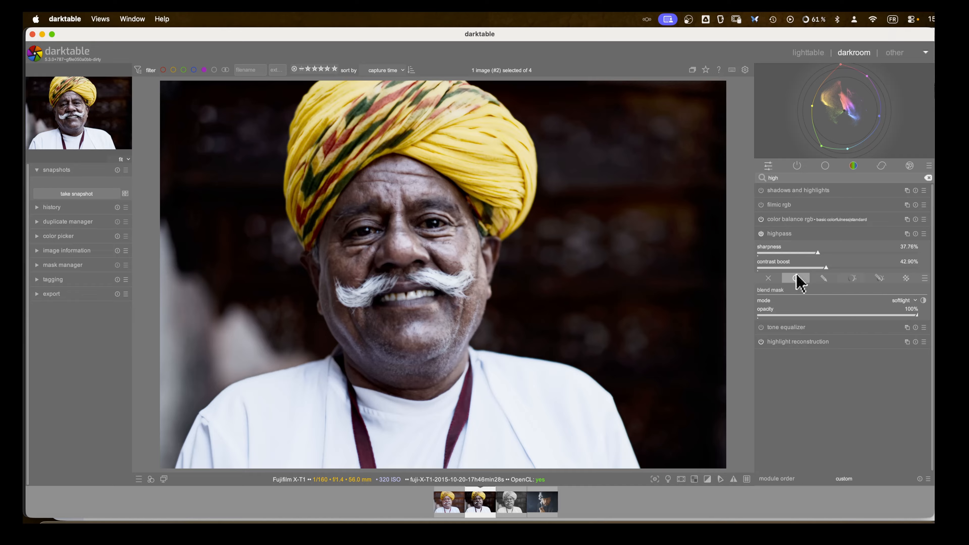
- Turn off highpass blending, set sharpness to 52.57% and contrast boost to 25.68%, and restore the uniform blend mask
{"action": "left_click", "coordinate": [769, 279]}
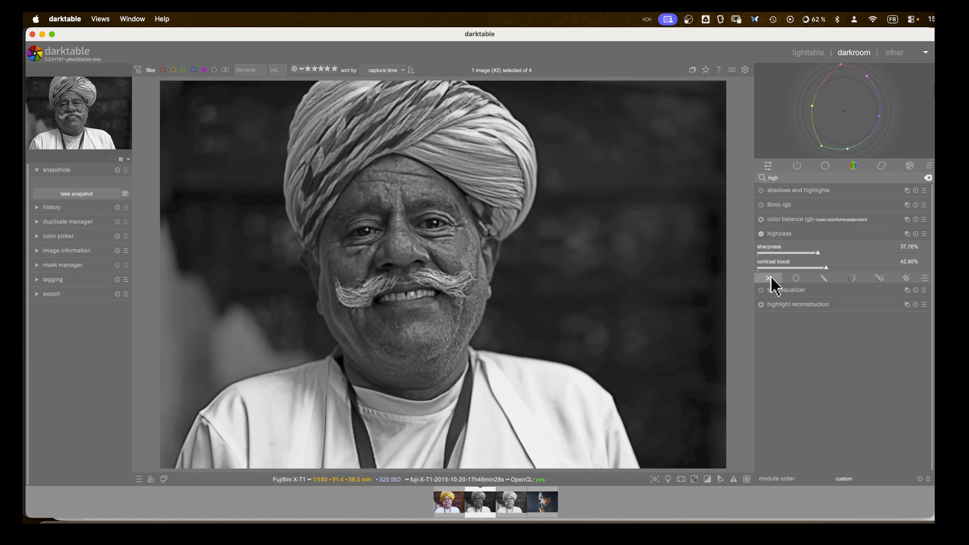
{"action": "left_click_drag", "start_coordinate": [818, 252], "coordinate": [799, 269]}
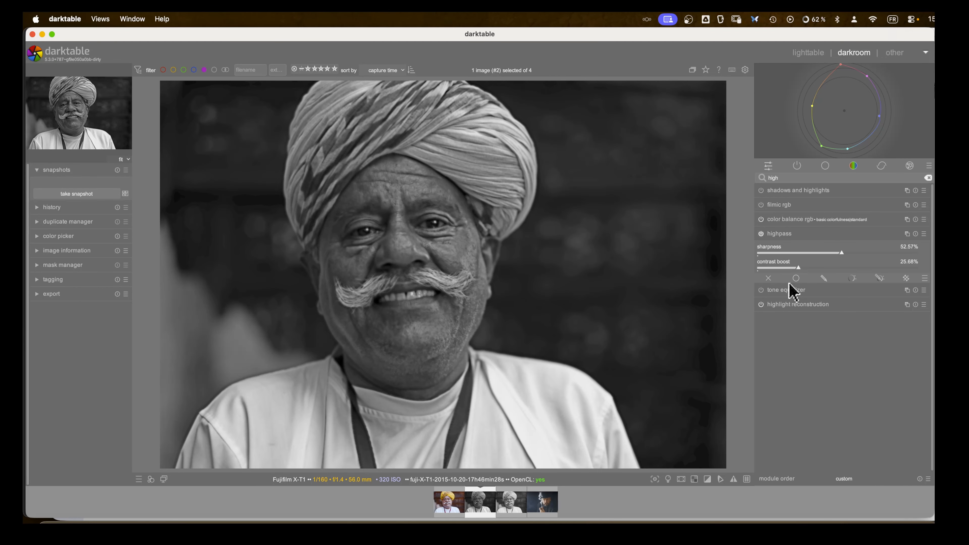
{"action": "left_click", "coordinate": [783, 276]}
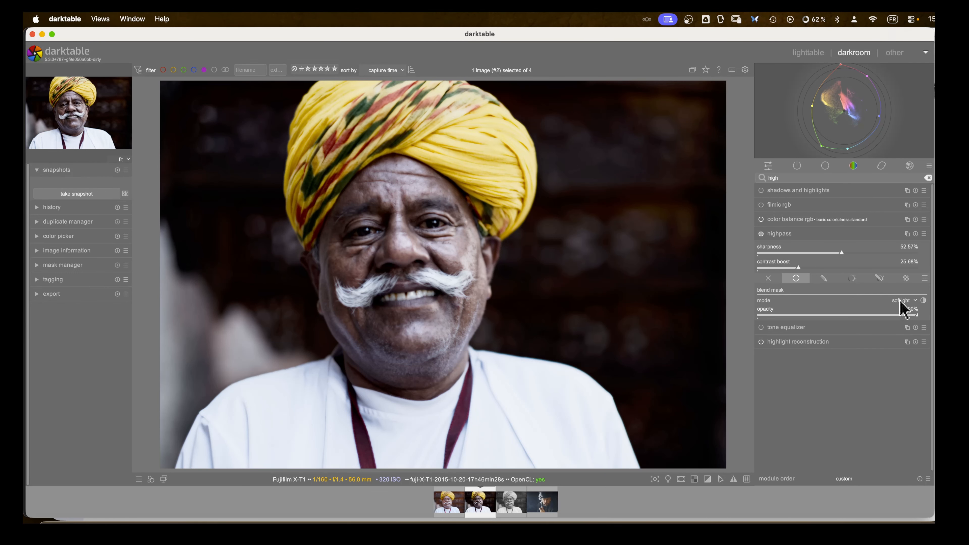
- Set highpass contrast boost to 47.13% and sharpness to 77.34%, compare the image with and without it, and leave it off
{"action": "left_click", "coordinate": [761, 233]}
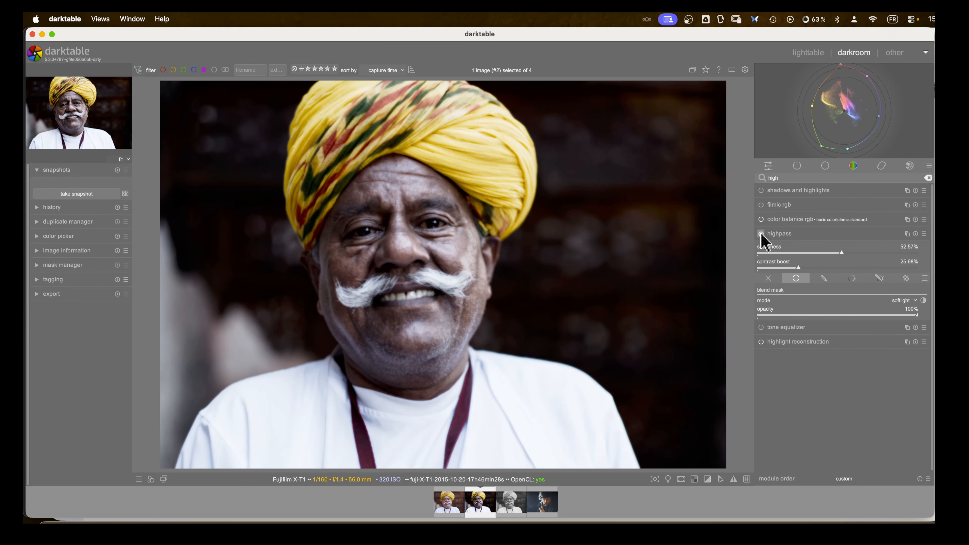
{"action": "left_click", "coordinate": [832, 267]}
{"action": "left_click", "coordinate": [881, 253]}
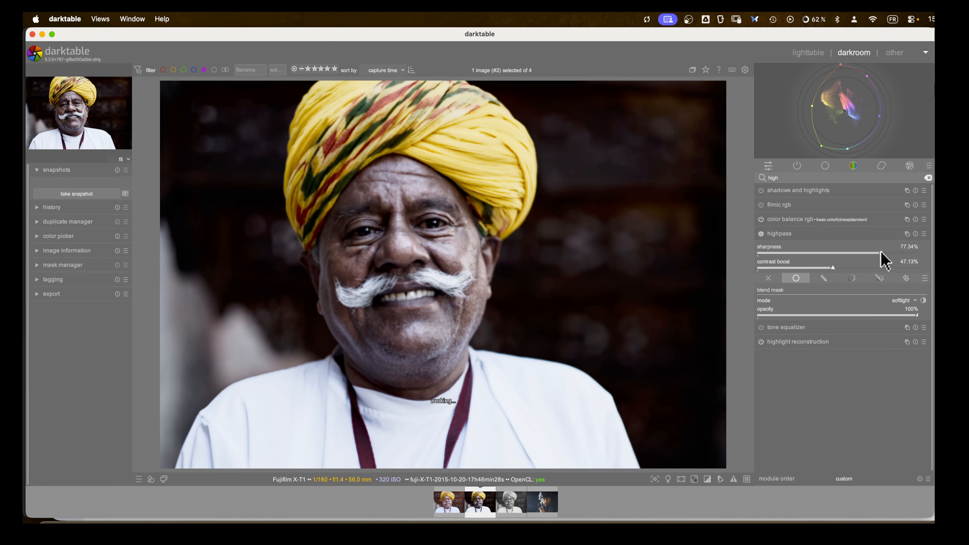
{"action": "left_click", "coordinate": [761, 234]}
{"action": "left_click", "coordinate": [761, 234]}
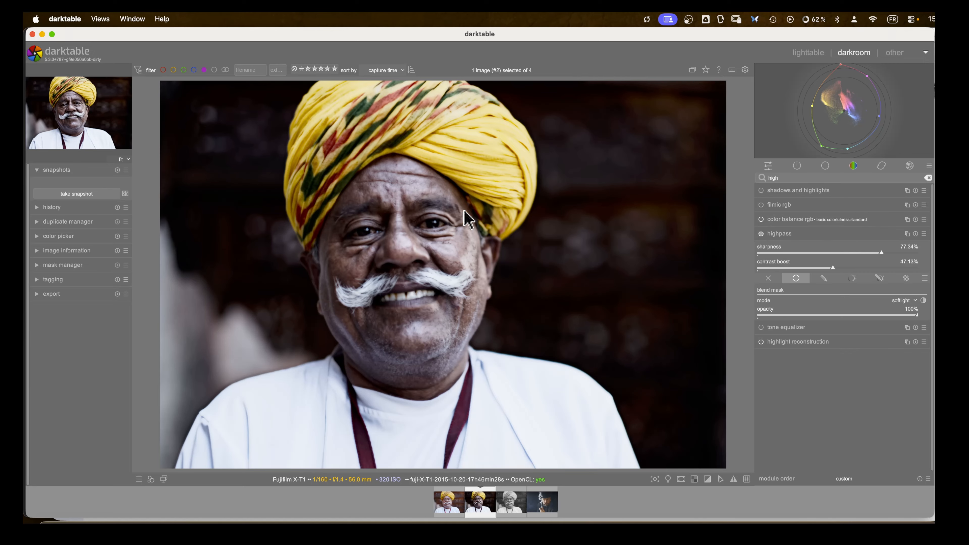
{"action": "left_click", "coordinate": [761, 235]}
- Open diffuse or sharpen, apply its default dehaze preset and raise the iterations to 21
{"action": "left_click", "coordinate": [881, 167]}
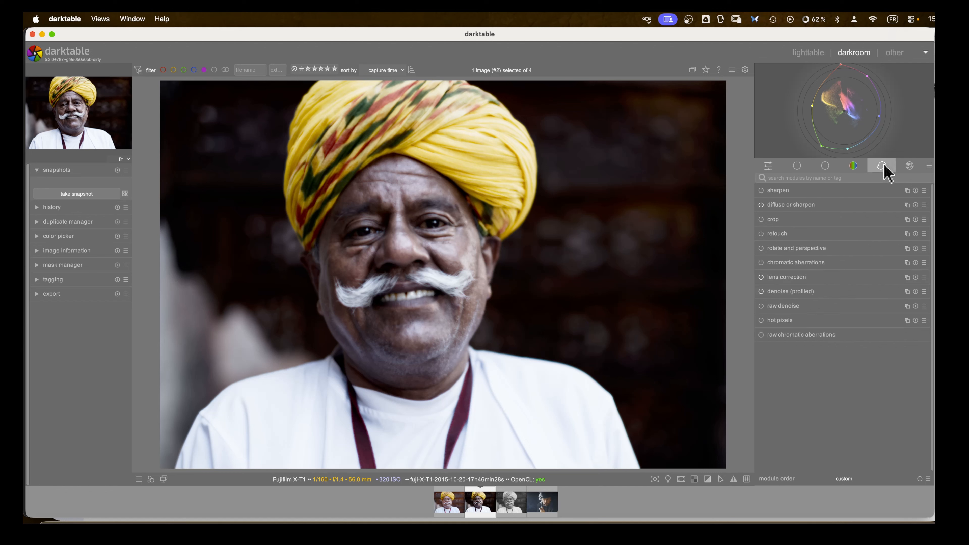
{"action": "left_click", "coordinate": [772, 204]}
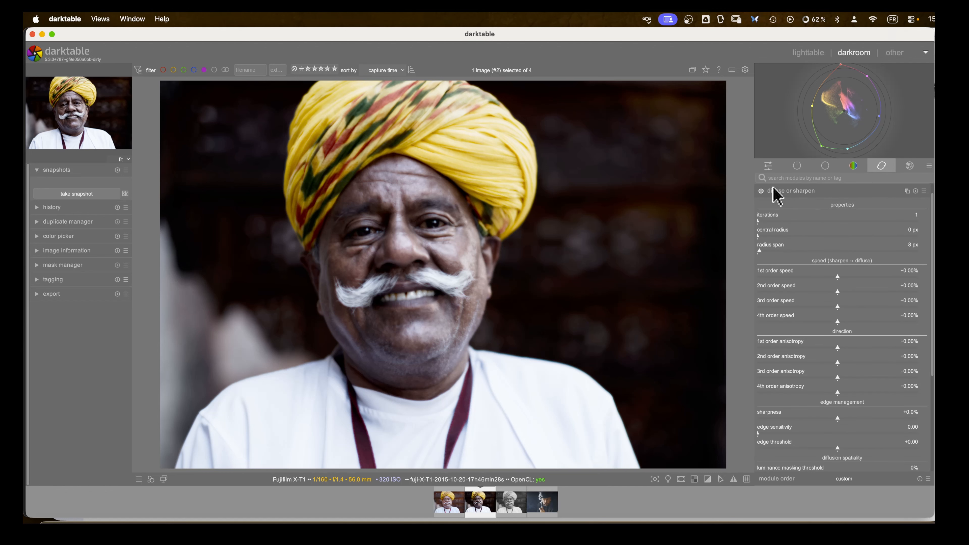
{"action": "left_click", "coordinate": [923, 191]}
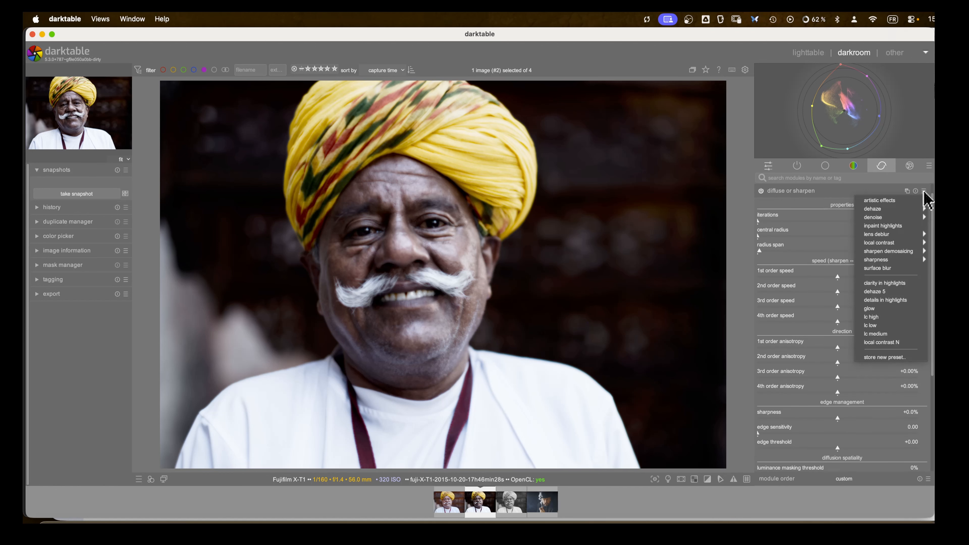
{"action": "mouse_move", "coordinate": [911, 209]}
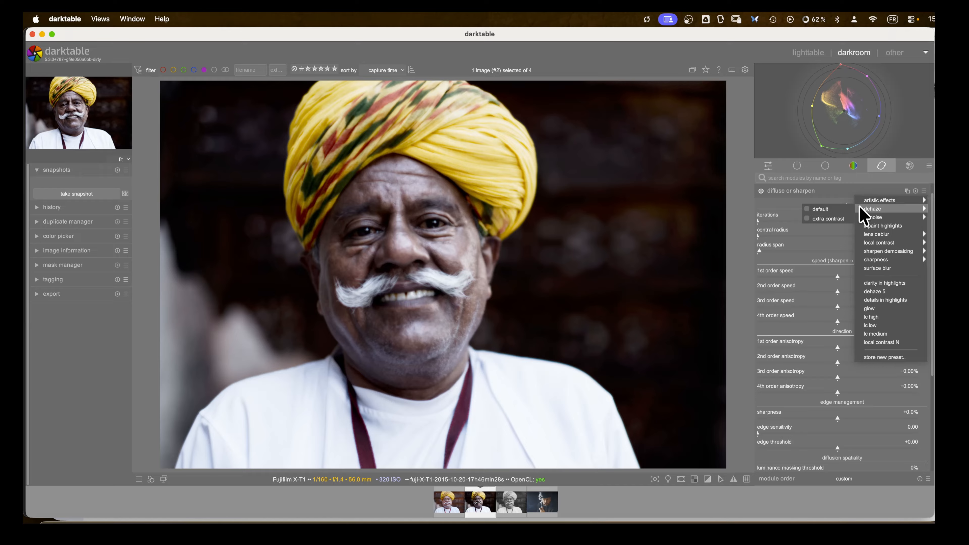
{"action": "left_click", "coordinate": [820, 209]}
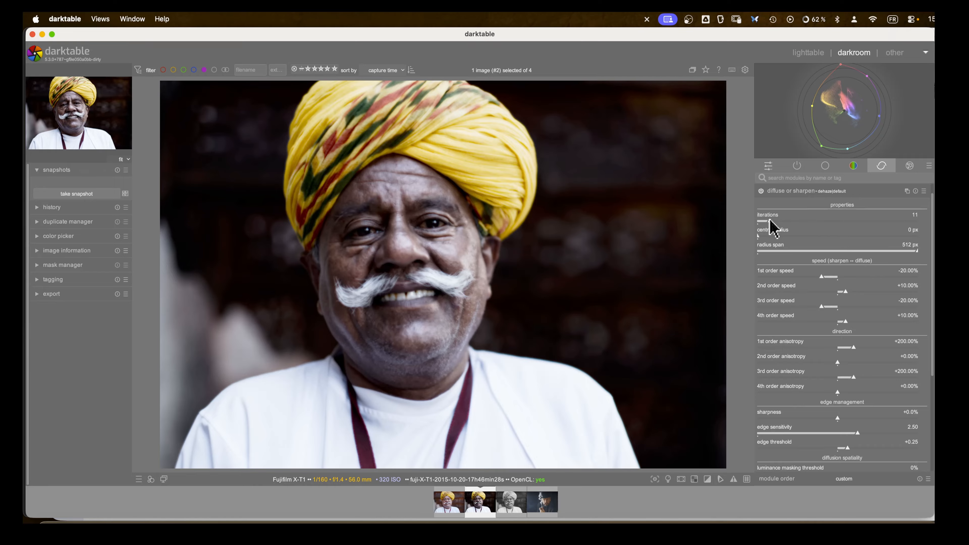
{"action": "left_click", "coordinate": [779, 219]}
{"action": "left_click_drag", "start_coordinate": [779, 219], "coordinate": [784, 219]}
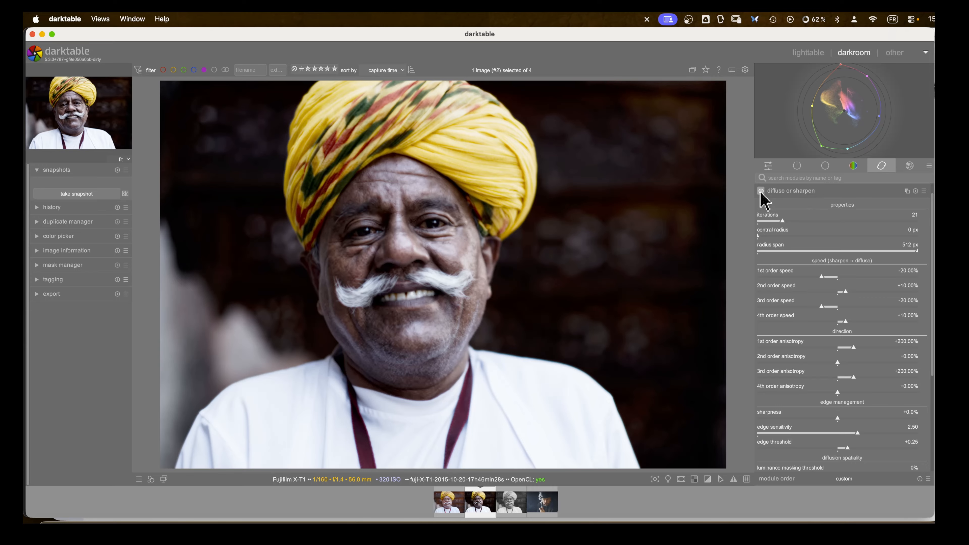
- Apply the dehaze extra contrast preset in diffuse or sharpen and raise the iterations to 21
{"action": "left_click", "coordinate": [924, 191]}
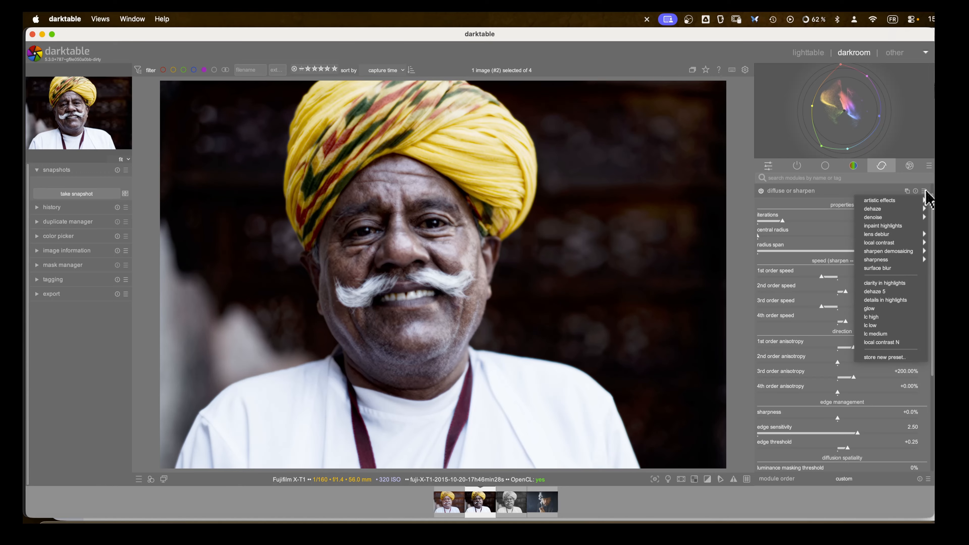
{"action": "mouse_move", "coordinate": [917, 210]}
{"action": "left_click", "coordinate": [831, 219]}
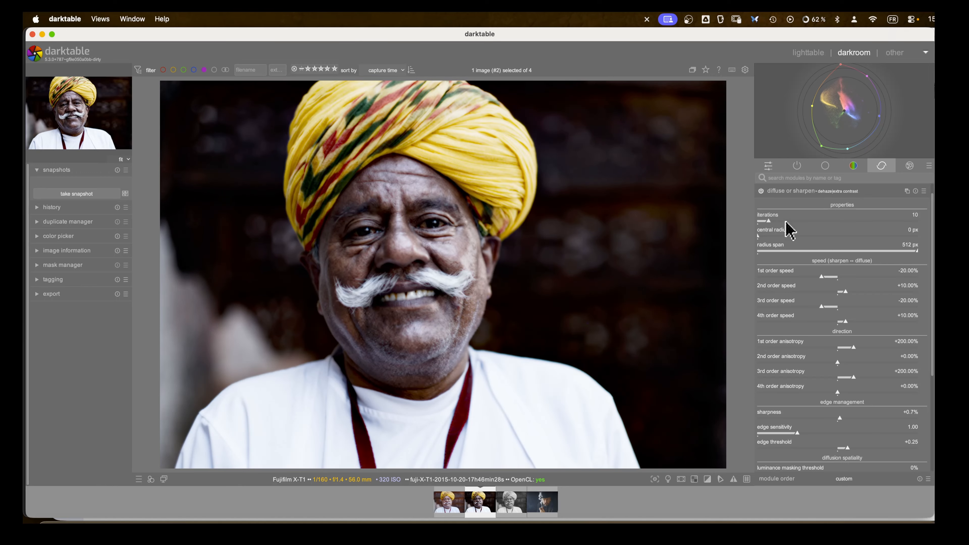
{"action": "left_click_drag", "start_coordinate": [766, 219], "coordinate": [775, 219]}
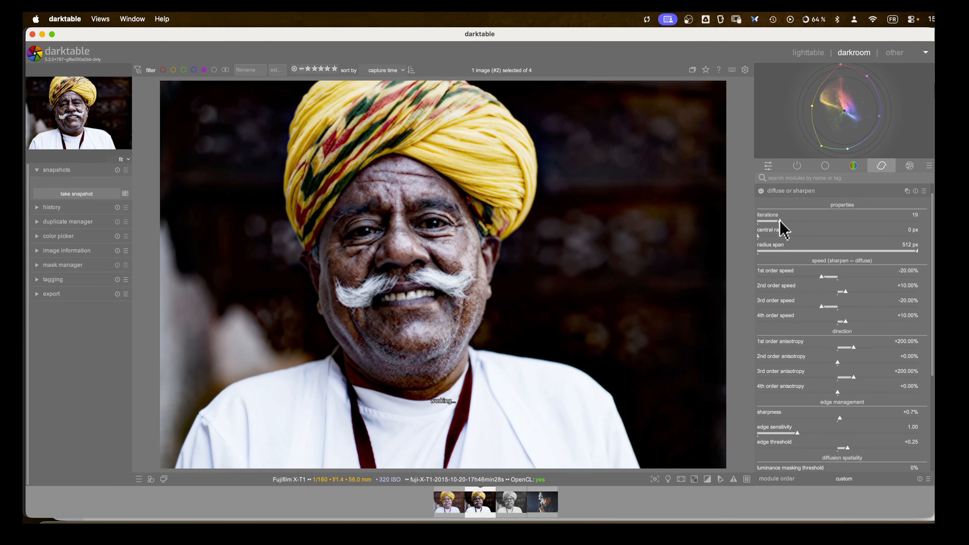
- Compare the portrait with diffuse or sharpen off and on, and set the iterations to 15
{"action": "left_click", "coordinate": [760, 191]}
{"action": "left_click", "coordinate": [760, 192]}
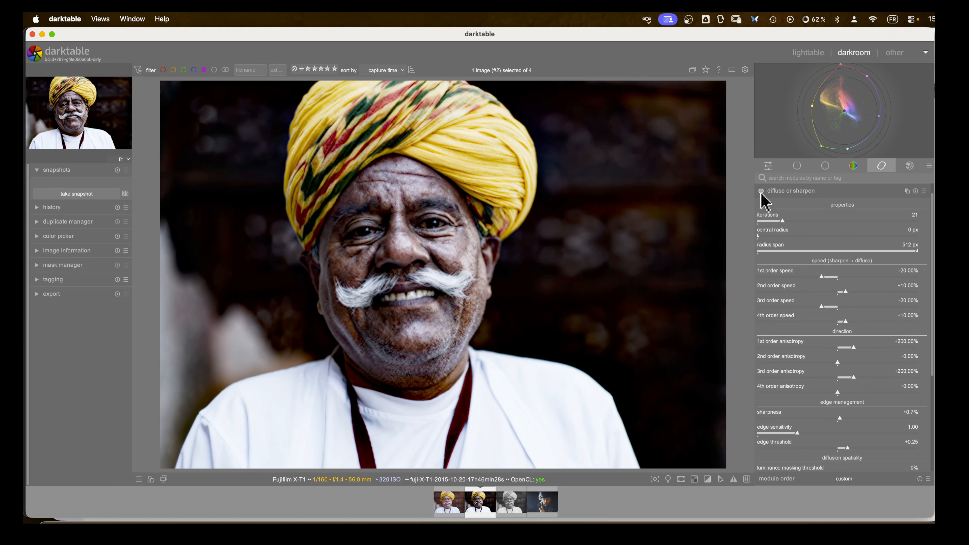
{"action": "left_click", "coordinate": [760, 192]}
{"action": "left_click", "coordinate": [760, 192]}
{"action": "left_click", "coordinate": [771, 222]}
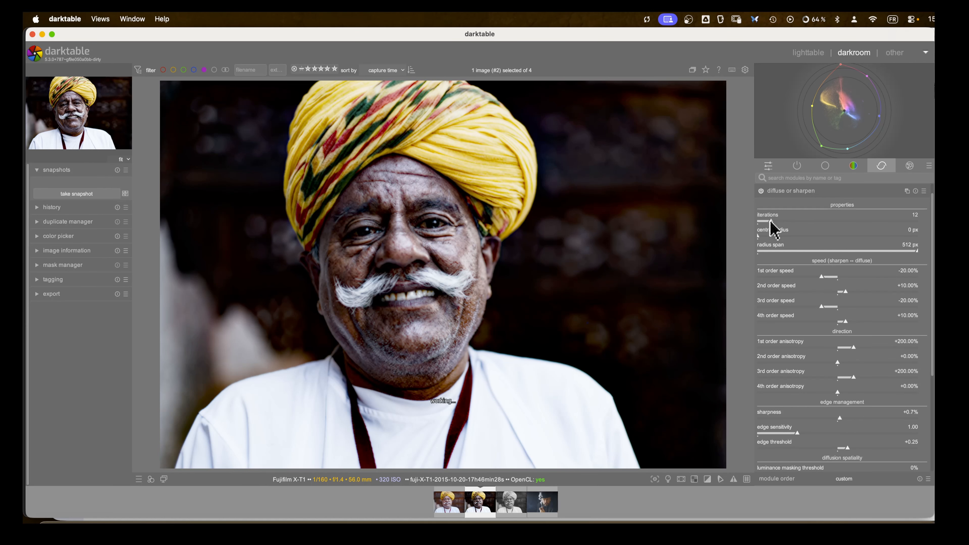
{"action": "left_click", "coordinate": [773, 222]}
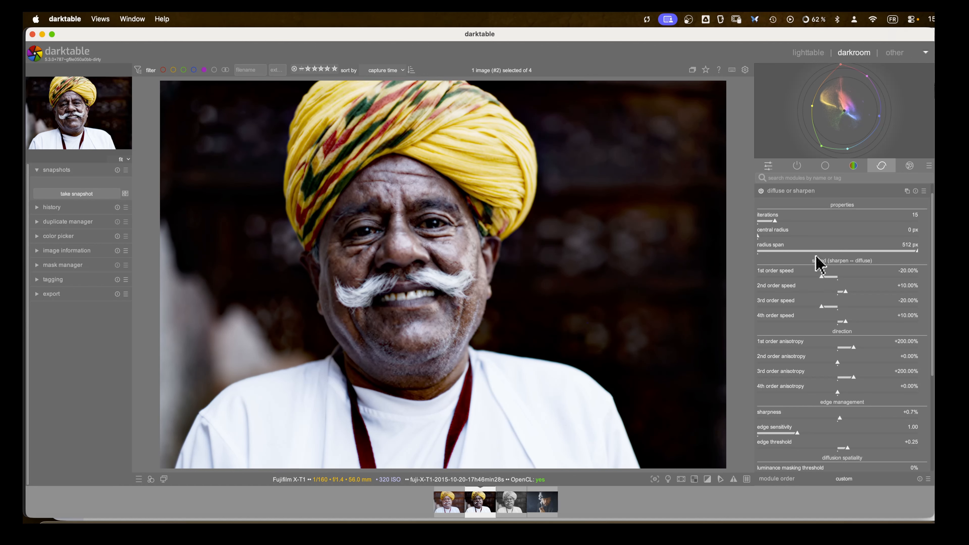
- Set the diffuse or sharpen sharpness to 0.0% and edge sensitivity to 0.63, and collapse the module
{"action": "scroll", "coordinate": [824, 365], "scroll_direction": "down", "scroll_amount": 2}
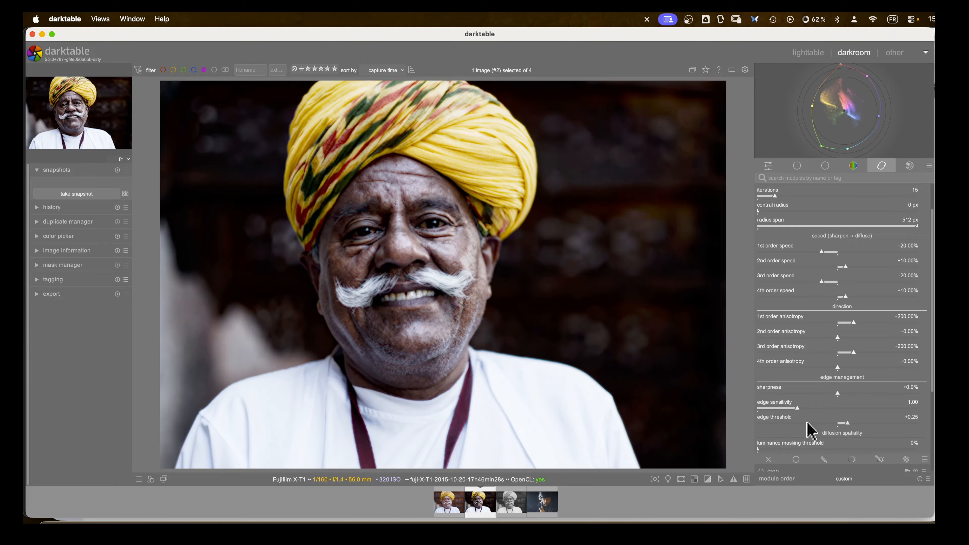
{"action": "scroll", "coordinate": [808, 428], "scroll_direction": "down", "scroll_amount": 1}
{"action": "mouse_move", "coordinate": [798, 392]}
{"action": "left_mouse_down"}
{"action": "mouse_move", "coordinate": [891, 399]}
{"action": "mouse_move", "coordinate": [770, 395]}
{"action": "mouse_move", "coordinate": [781, 401]}
{"action": "left_mouse_up"}
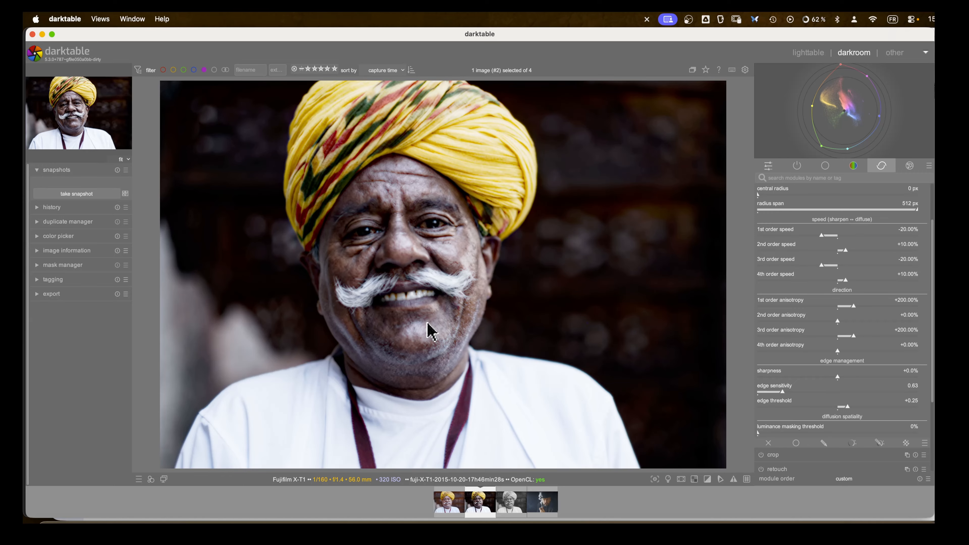
{"action": "scroll", "coordinate": [784, 292], "scroll_direction": "up", "scroll_amount": 5}
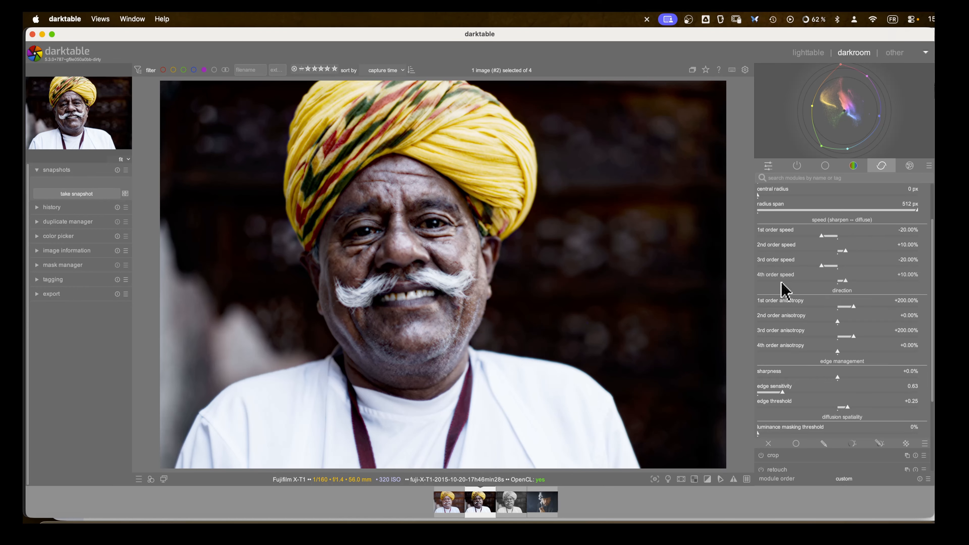
{"action": "left_click", "coordinate": [778, 210]}
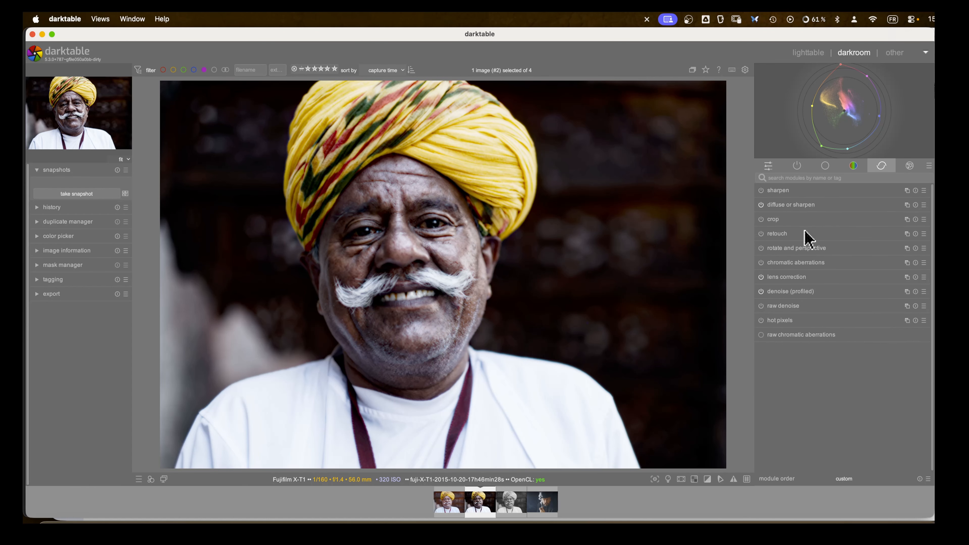
- Open color equalizer and sample the hue of the cheek highlight beside the nose in the portrait
{"action": "left_click", "coordinate": [852, 167]}
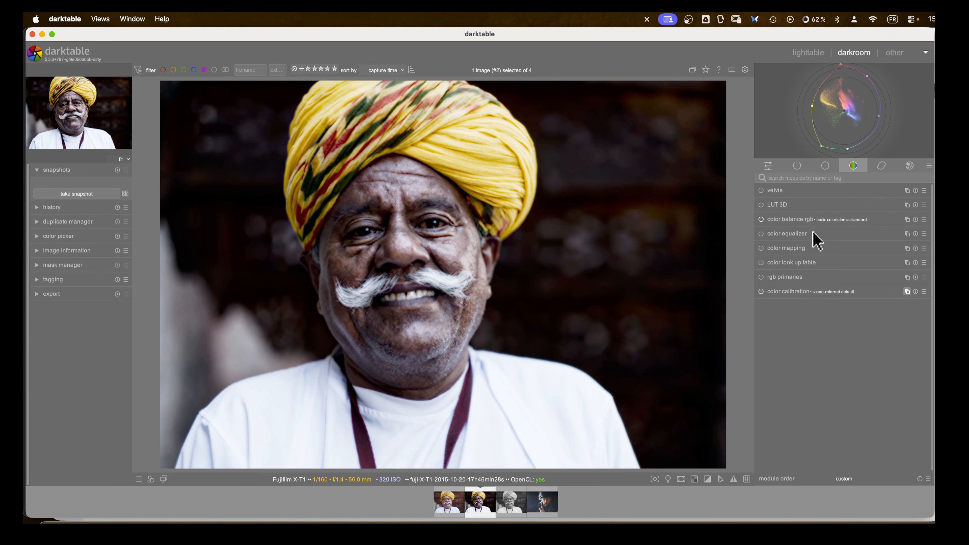
{"action": "left_click", "coordinate": [774, 234]}
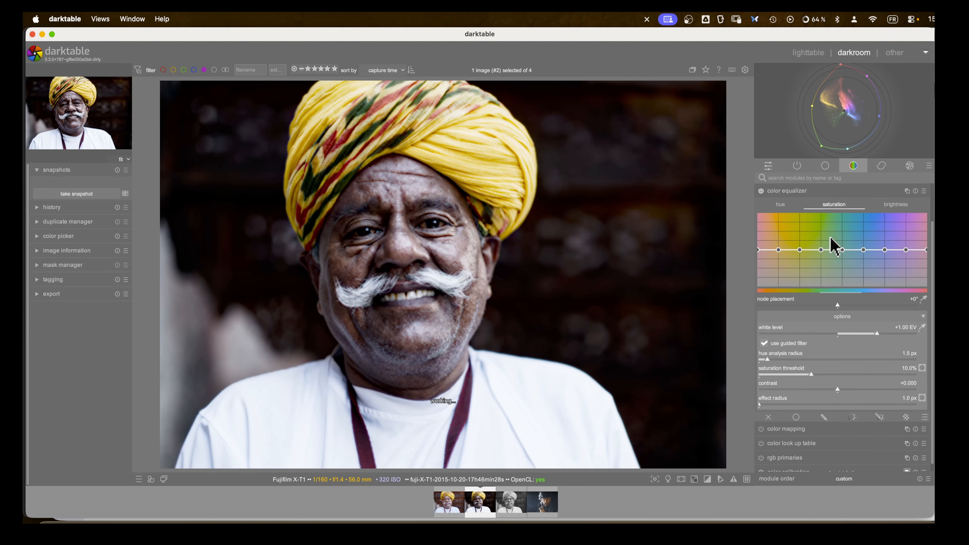
{"action": "left_click", "coordinate": [923, 299]}
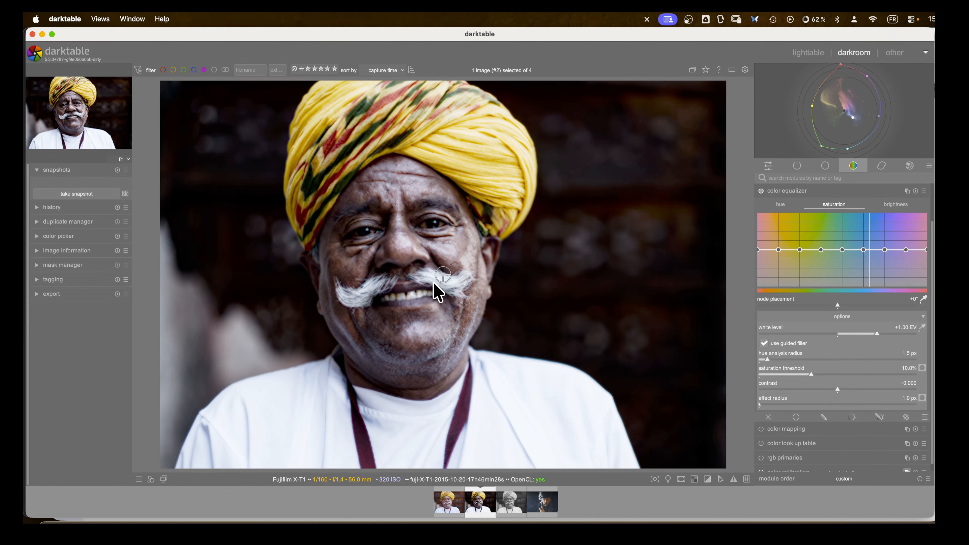
{"action": "left_click", "coordinate": [448, 254]}
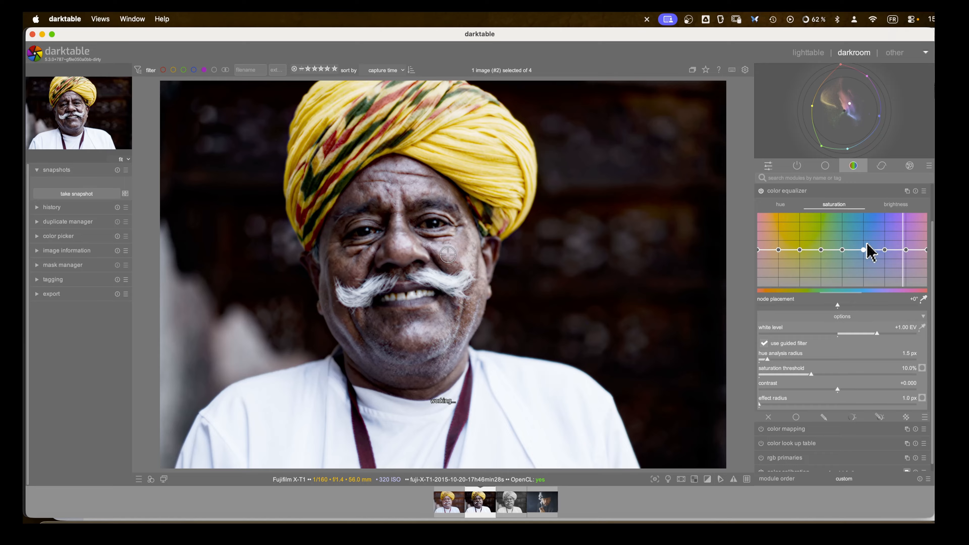
- Slightly lower the blue-violet, purple and pink nodes of the color equalizer's saturation curve, and set node placement to +4°
{"action": "left_click_drag", "start_coordinate": [904, 250], "coordinate": [904, 253]}
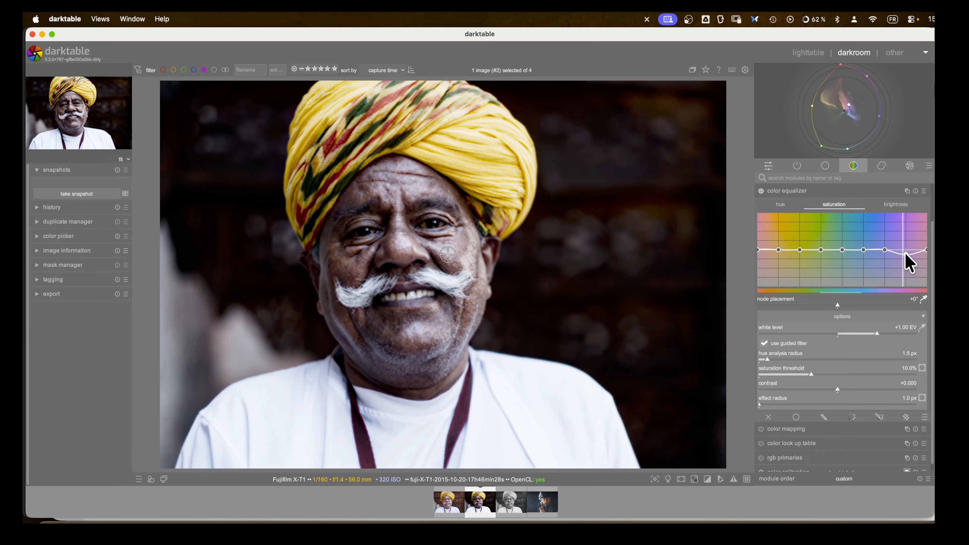
{"action": "mouse_move", "coordinate": [904, 253]}
{"action": "left_mouse_down"}
{"action": "mouse_move", "coordinate": [904, 262]}
{"action": "mouse_move", "coordinate": [888, 252]}
{"action": "left_mouse_up"}
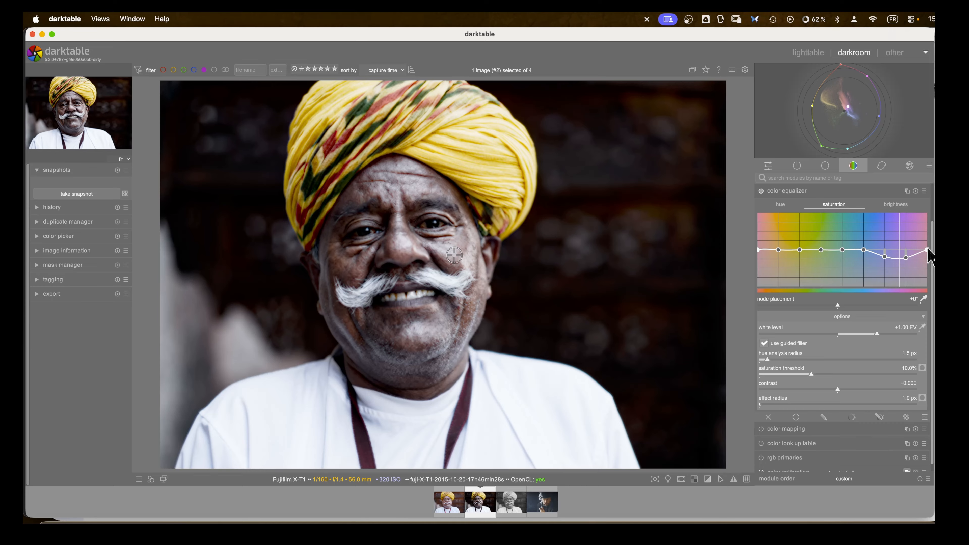
{"action": "left_click_drag", "start_coordinate": [926, 248], "coordinate": [927, 251]}
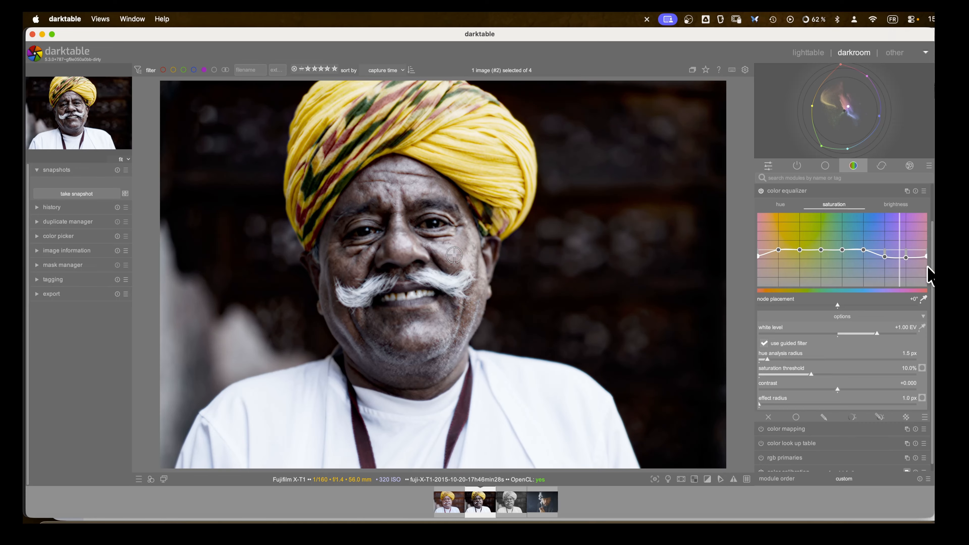
{"action": "left_click_drag", "start_coordinate": [926, 252], "coordinate": [885, 253]}
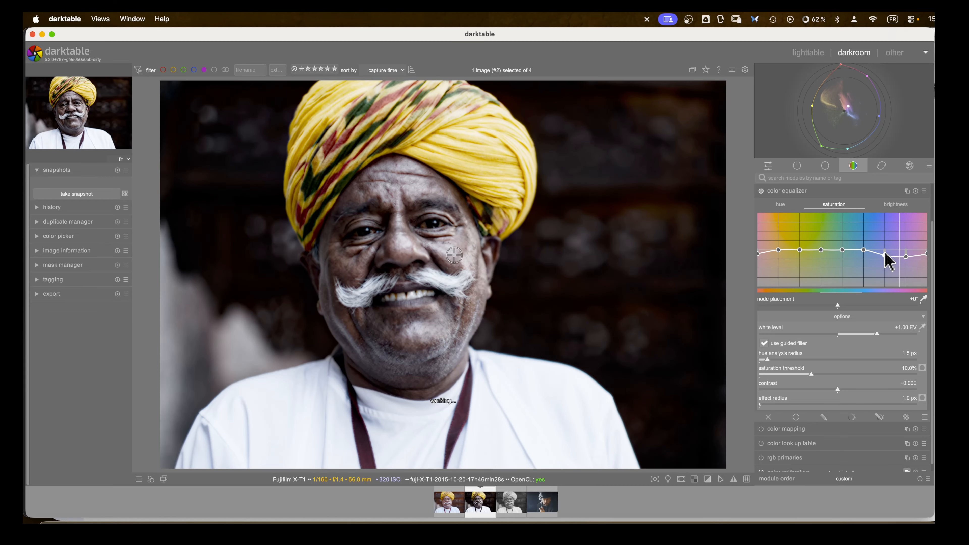
{"action": "mouse_move", "coordinate": [839, 305]}
{"action": "left_mouse_down"}
{"action": "mouse_move", "coordinate": [846, 318]}
{"action": "mouse_move", "coordinate": [859, 299]}
{"action": "mouse_move", "coordinate": [851, 307]}
{"action": "left_mouse_up"}
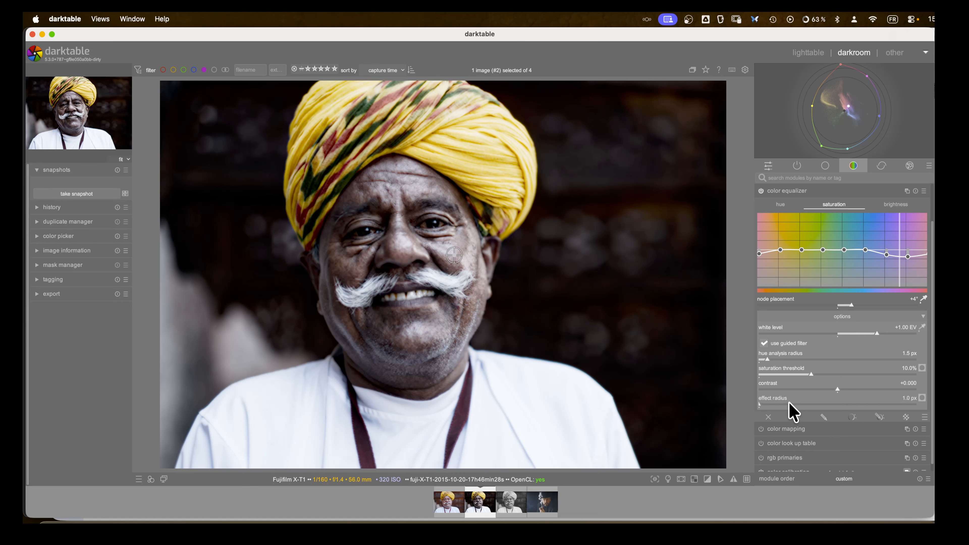
- Enable uniform blending for color equalizer and set its opacity to 58%
{"action": "left_click", "coordinate": [796, 417]}
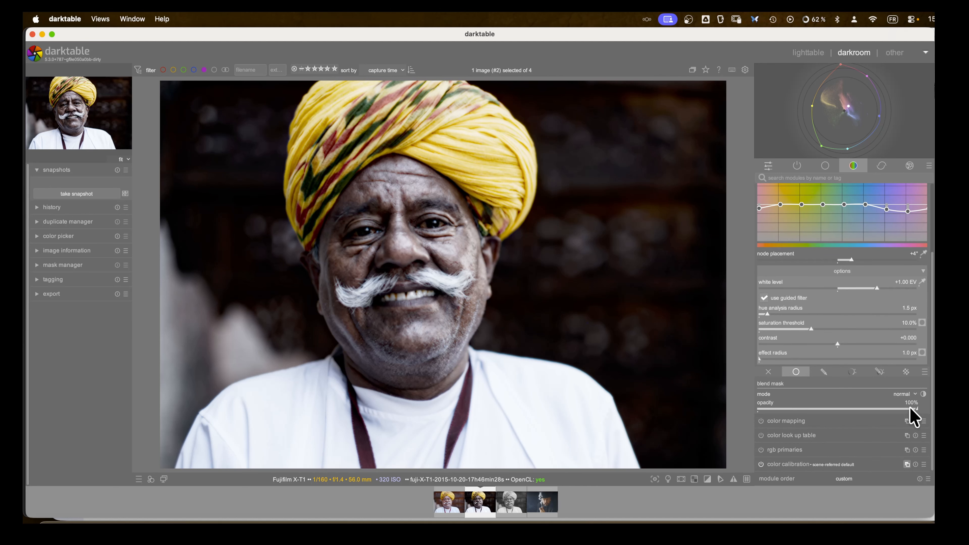
{"action": "left_click_drag", "start_coordinate": [914, 408], "coordinate": [769, 420]}
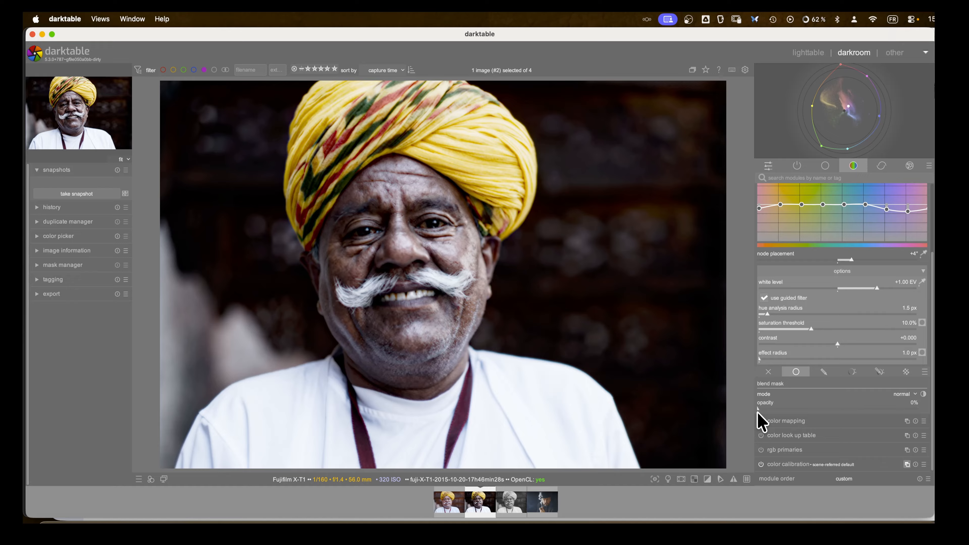
{"action": "left_click_drag", "start_coordinate": [757, 412], "coordinate": [850, 409]}
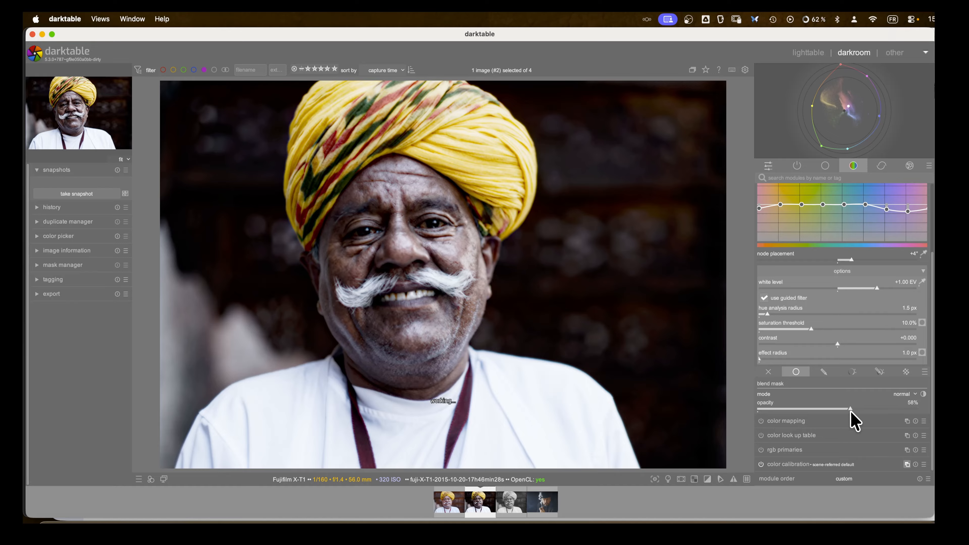
- Set the color equalizer's node placement to +13° and lower the purple and pink saturation nodes further
{"action": "left_click", "coordinate": [883, 260]}
{"action": "left_click_drag", "start_coordinate": [892, 210], "coordinate": [908, 215]}
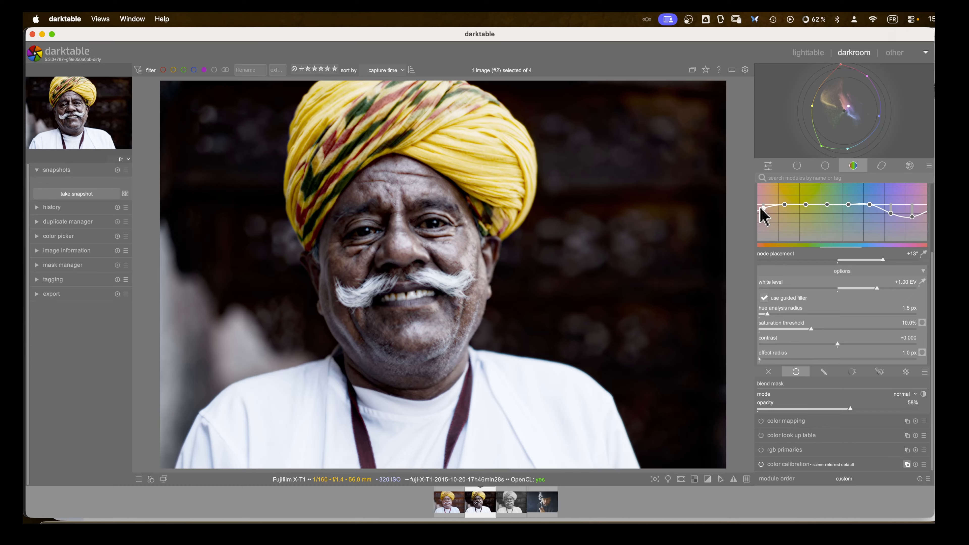
{"action": "left_click_drag", "start_coordinate": [760, 206], "coordinate": [760, 209]}
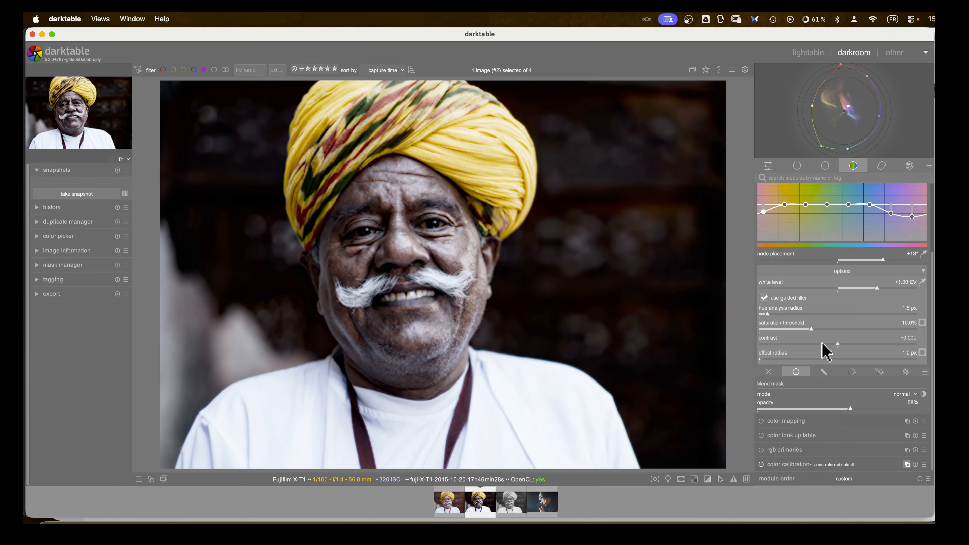
- Reduce the color equalizer's opacity to 22%, set node placement to -5°, and return to the list of active modules
{"action": "left_click_drag", "start_coordinate": [849, 408], "coordinate": [792, 410]}
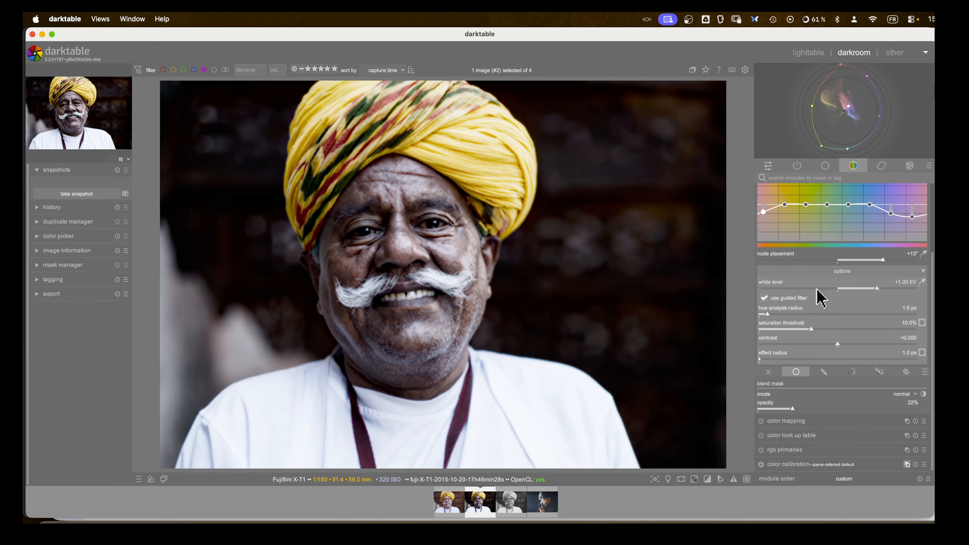
{"action": "left_click", "coordinate": [818, 260]}
{"action": "scroll", "coordinate": [807, 179], "scroll_direction": "up", "scroll_amount": 5}
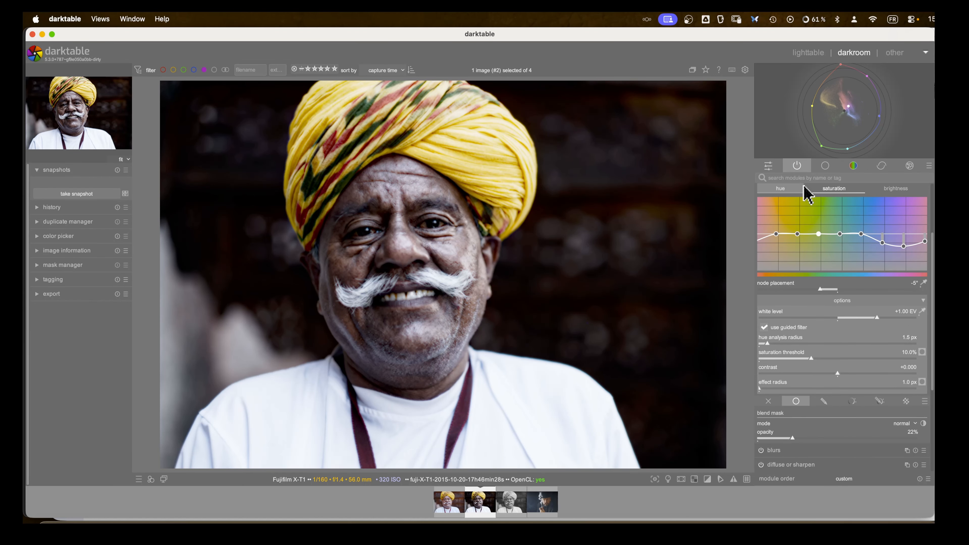
{"action": "left_click", "coordinate": [781, 253]}
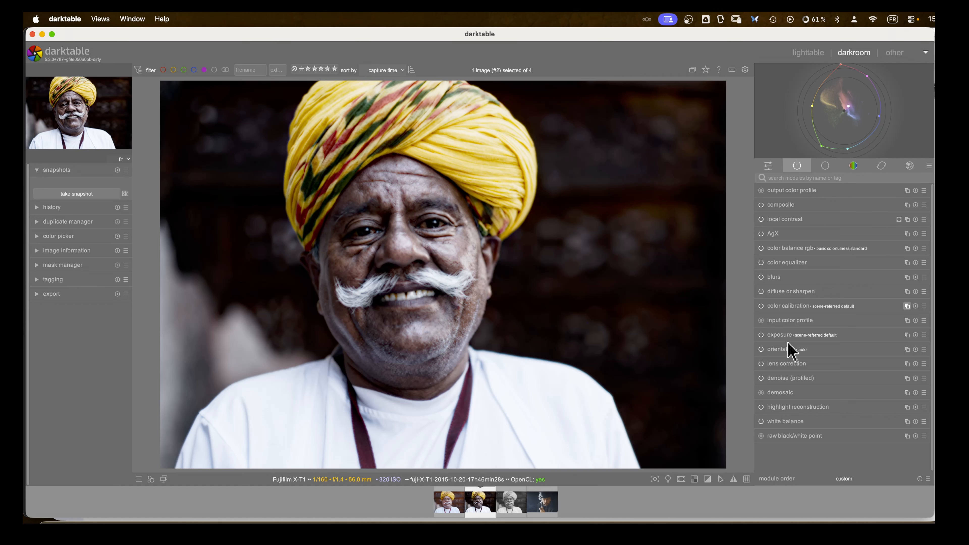
- Add a second instance of the exposure module and apply its vignette preset
{"action": "right_click", "coordinate": [907, 334]}
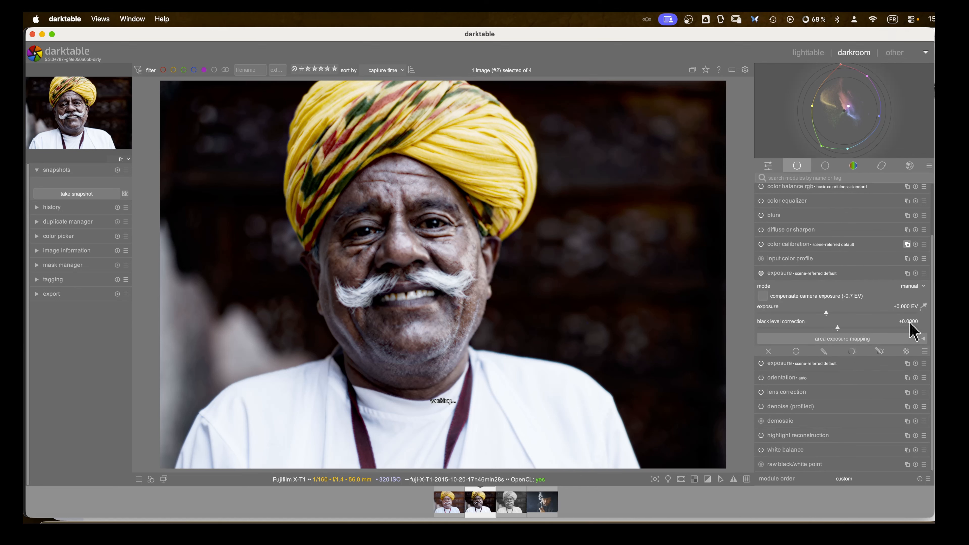
{"action": "left_click", "coordinate": [923, 273]}
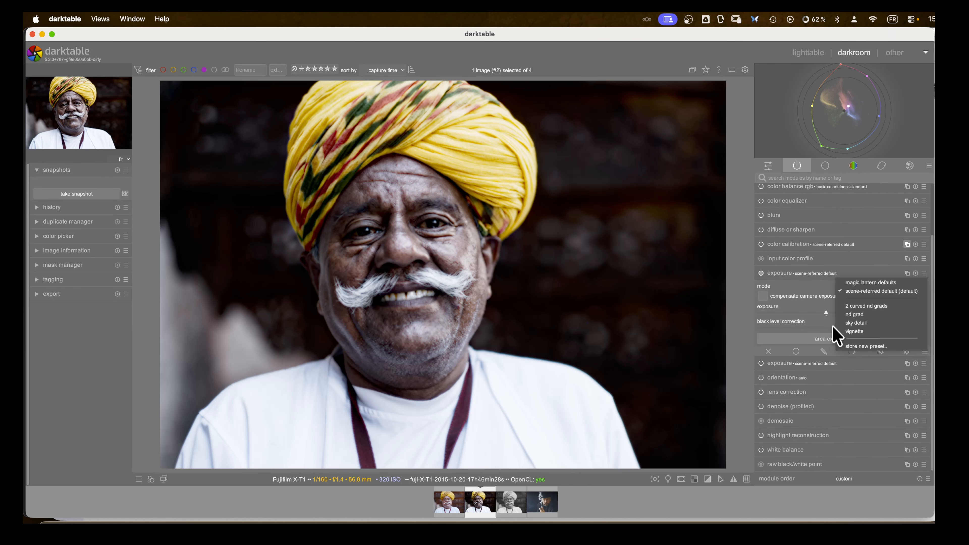
{"action": "left_click", "coordinate": [858, 331]}
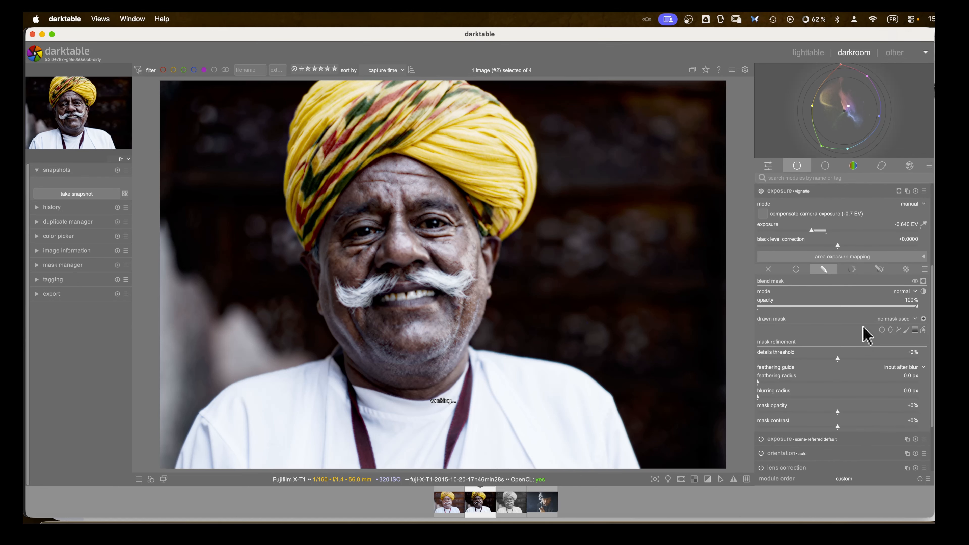
- Place an ellipse mask over the face for the vignette exposure instance and set its exposure to -1.287 EV
{"action": "left_click", "coordinate": [890, 330]}
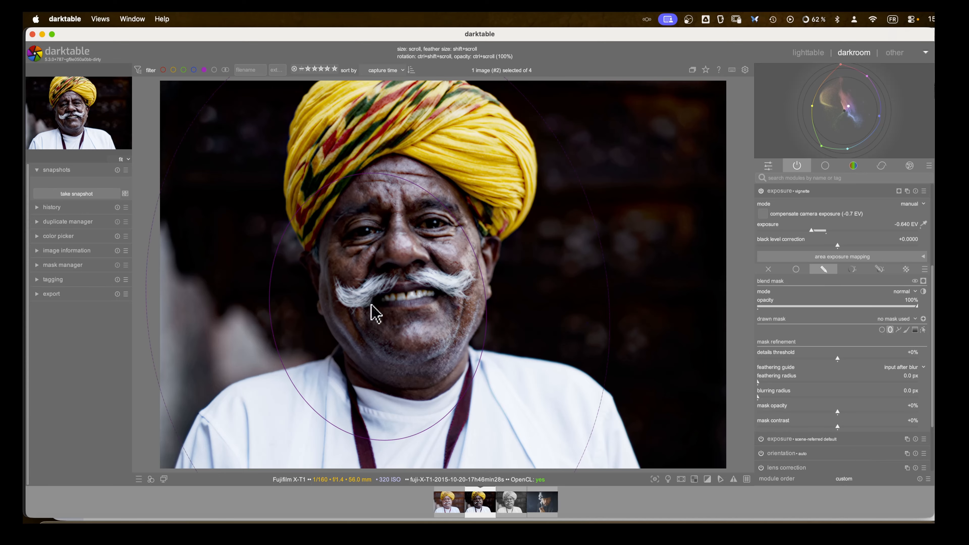
{"action": "left_click", "coordinate": [395, 277]}
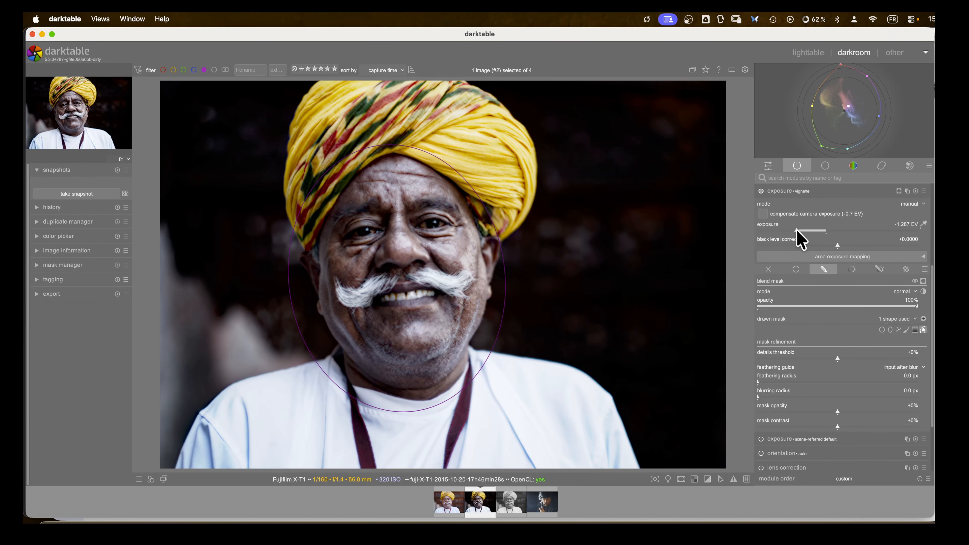
{"action": "key", "text": "m"}
{"action": "left_click", "coordinate": [923, 329]}
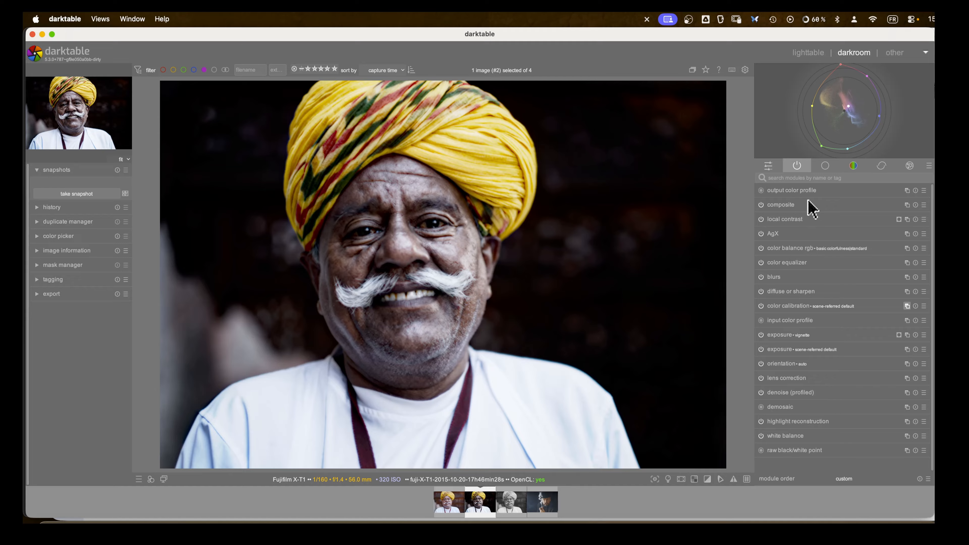
- Open tone equalizer and automatically adjust its mask exposure compensation
{"action": "left_click", "coordinate": [821, 167]}
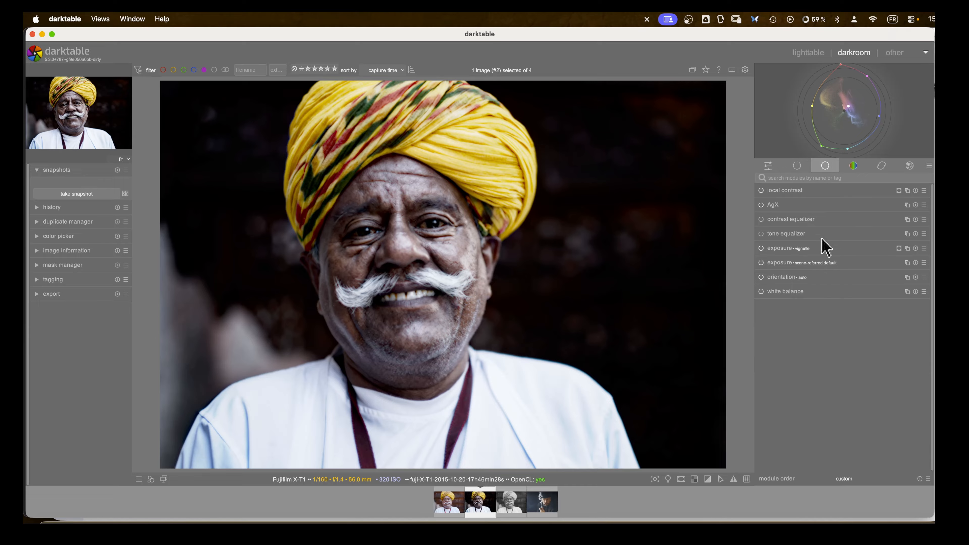
{"action": "left_click", "coordinate": [781, 233]}
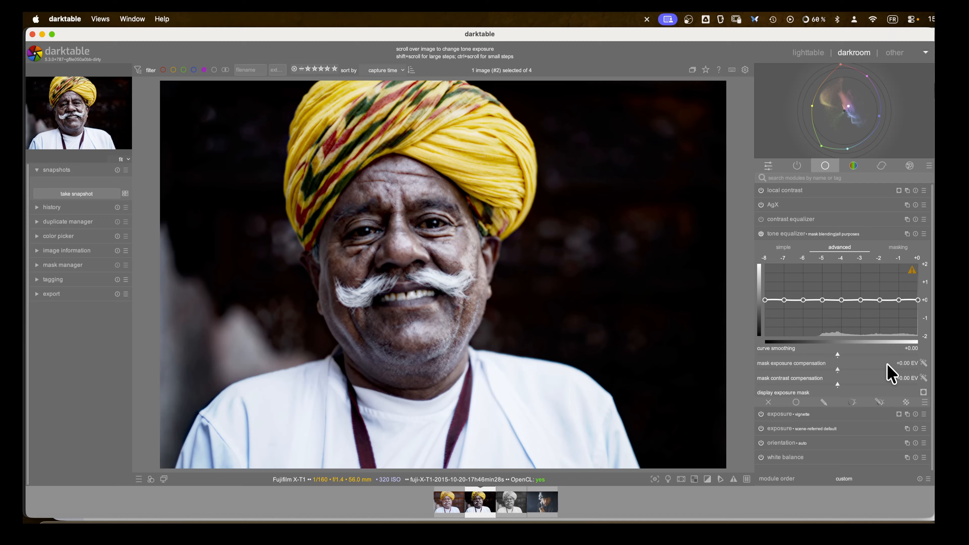
{"action": "left_click", "coordinate": [923, 362]}
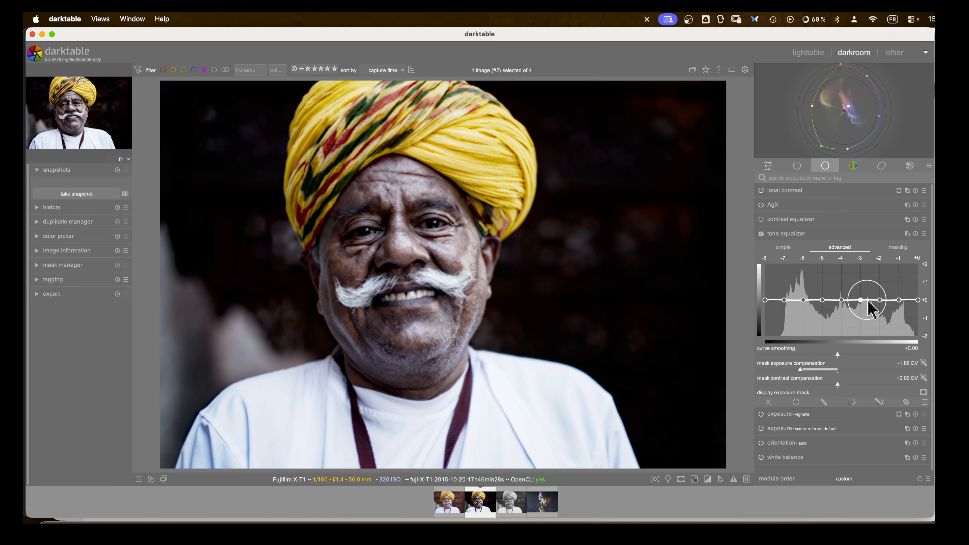
- Shape the tone equalizer curve to darken highlights and shadows and lift the midtones around -3 EV, and collapse the module
{"action": "mouse_move", "coordinate": [918, 300]}
{"action": "left_mouse_down"}
{"action": "mouse_move", "coordinate": [917, 318]}
{"action": "mouse_move", "coordinate": [911, 311]}
{"action": "left_mouse_up"}
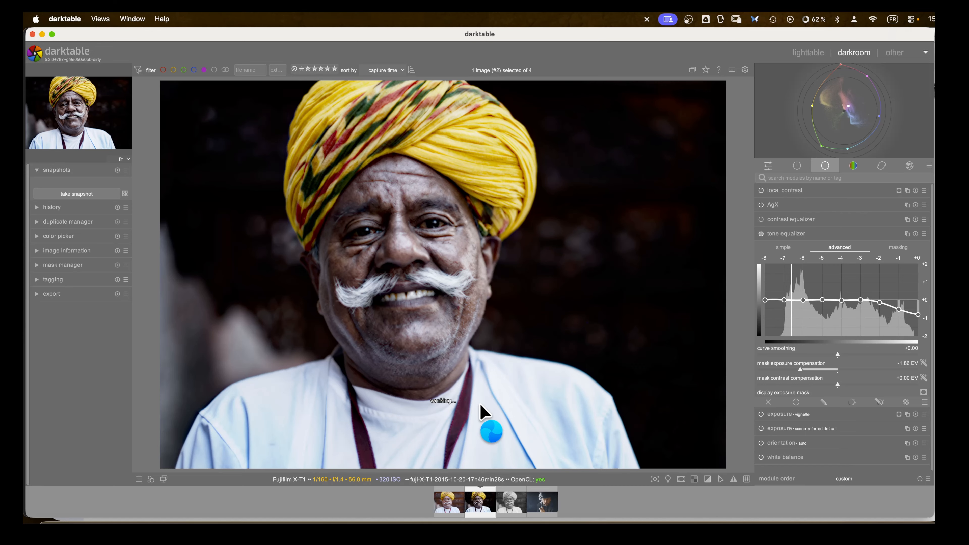
{"action": "scroll", "coordinate": [862, 306], "scroll_direction": "up", "scroll_amount": 4}
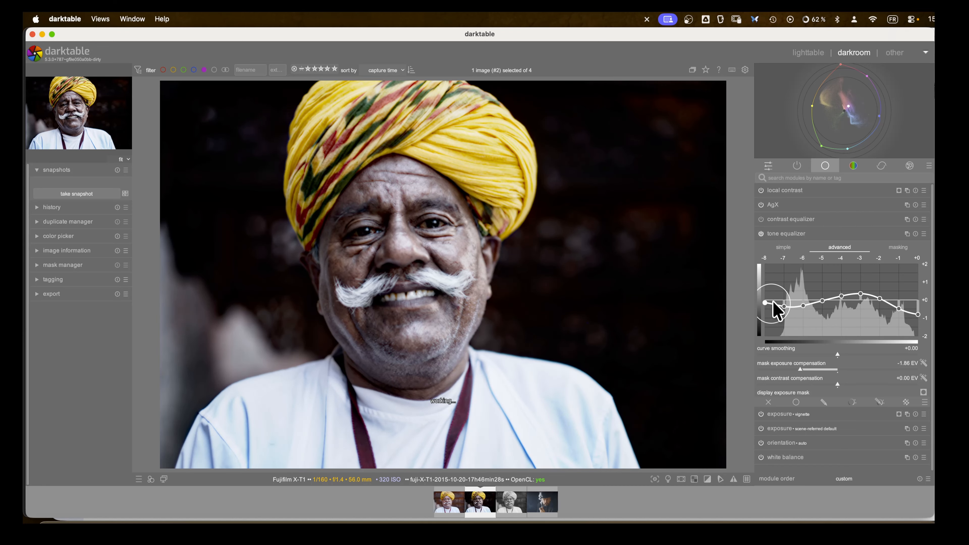
{"action": "scroll", "coordinate": [791, 309], "scroll_direction": "down", "scroll_amount": 2}
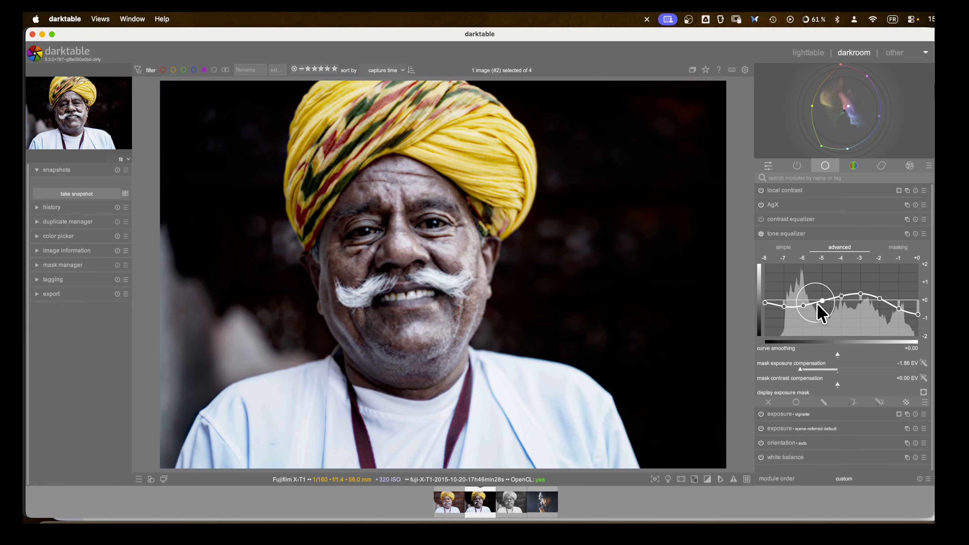
{"action": "scroll", "coordinate": [857, 297], "scroll_direction": "up", "scroll_amount": 2}
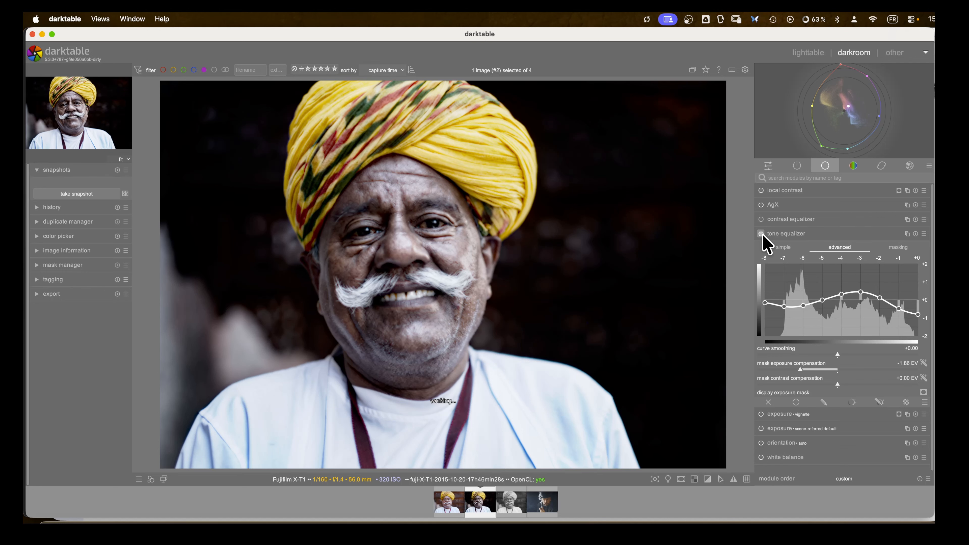
{"action": "left_click", "coordinate": [776, 235]}
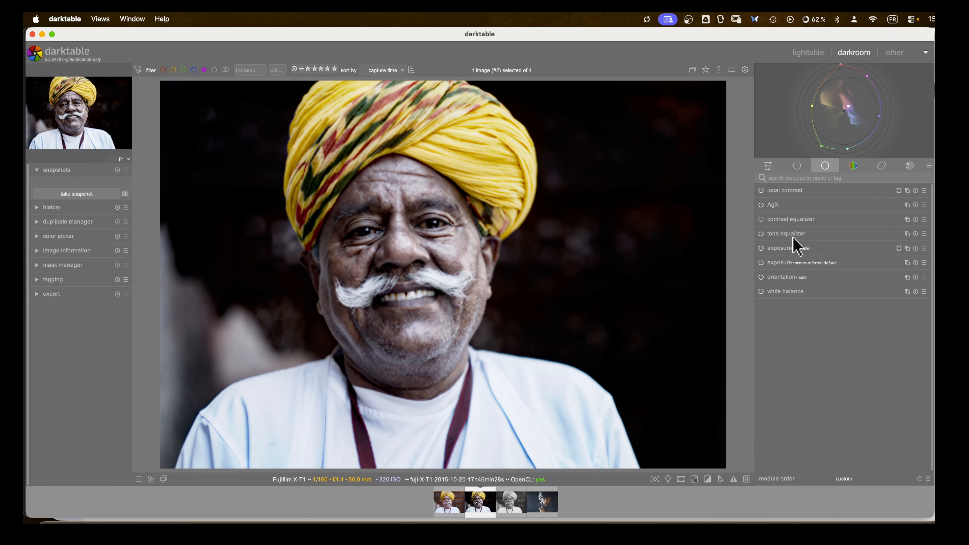
- Toggle the tone equalizer off and on to compare the portrait with and without its effect
{"action": "left_click", "coordinate": [795, 166]}
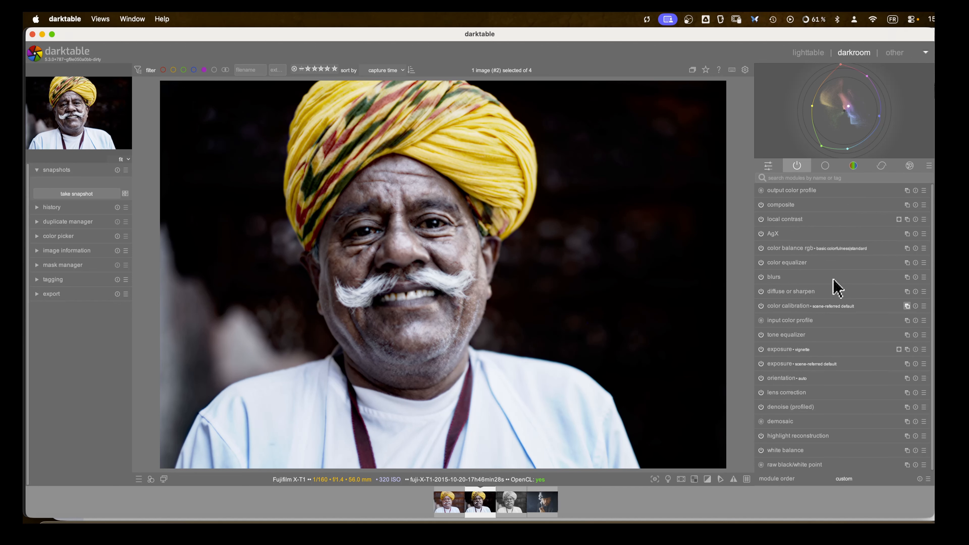
{"action": "left_click", "coordinate": [760, 335]}
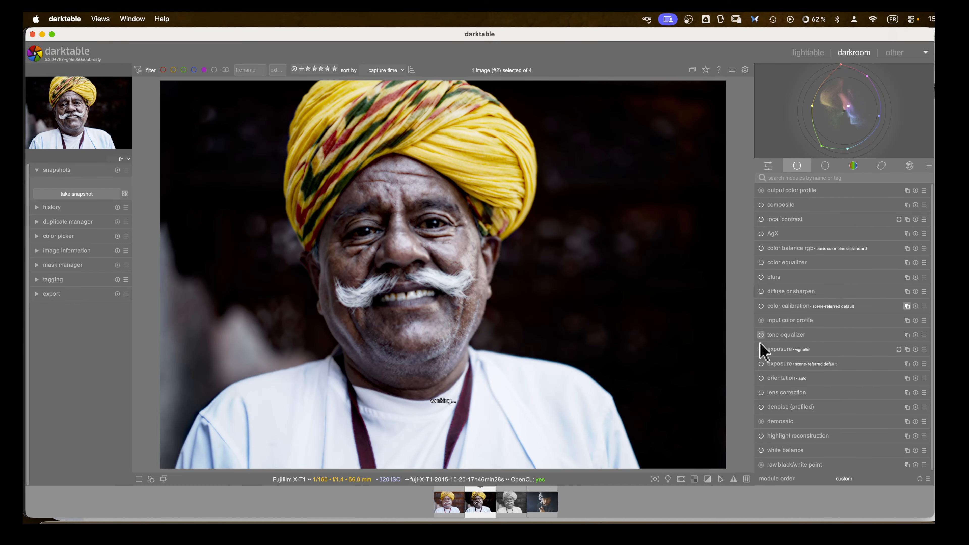
{"action": "left_click", "coordinate": [760, 335]}
{"action": "left_click", "coordinate": [761, 335]}
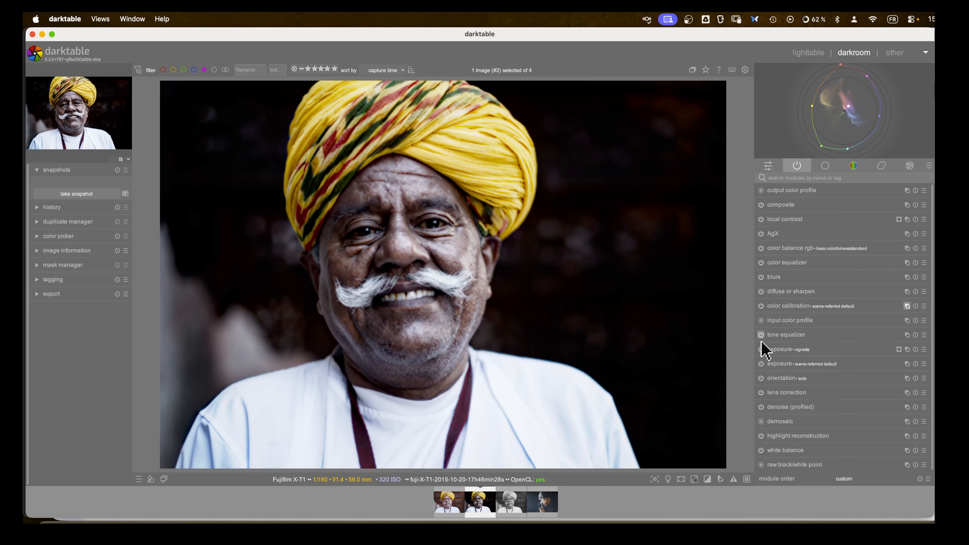
{"action": "left_click", "coordinate": [761, 335]}
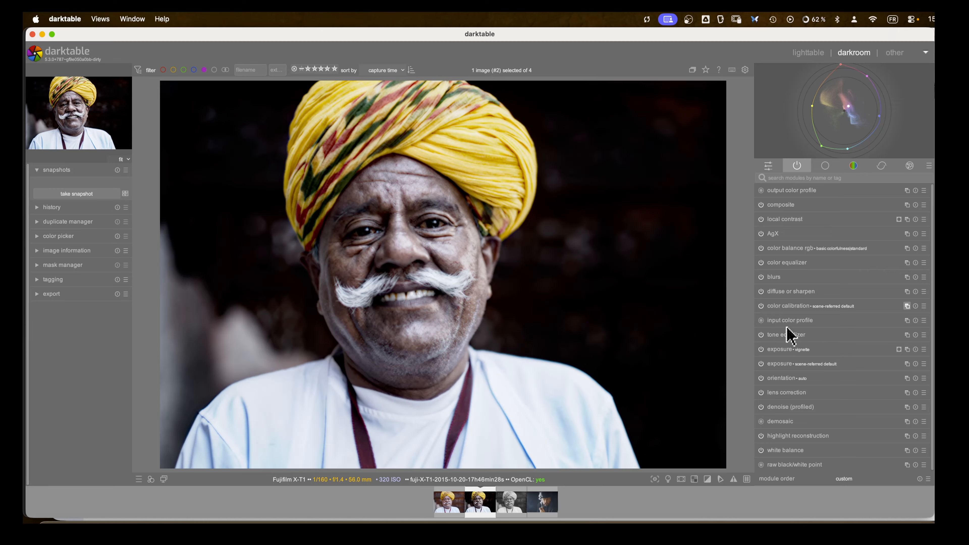
- Lower the tone equalizer curve around -6 EV to deepen the shadows, and collapse the module
{"action": "left_click", "coordinate": [785, 336]}
{"action": "left_click_drag", "start_coordinate": [824, 260], "coordinate": [801, 280]}
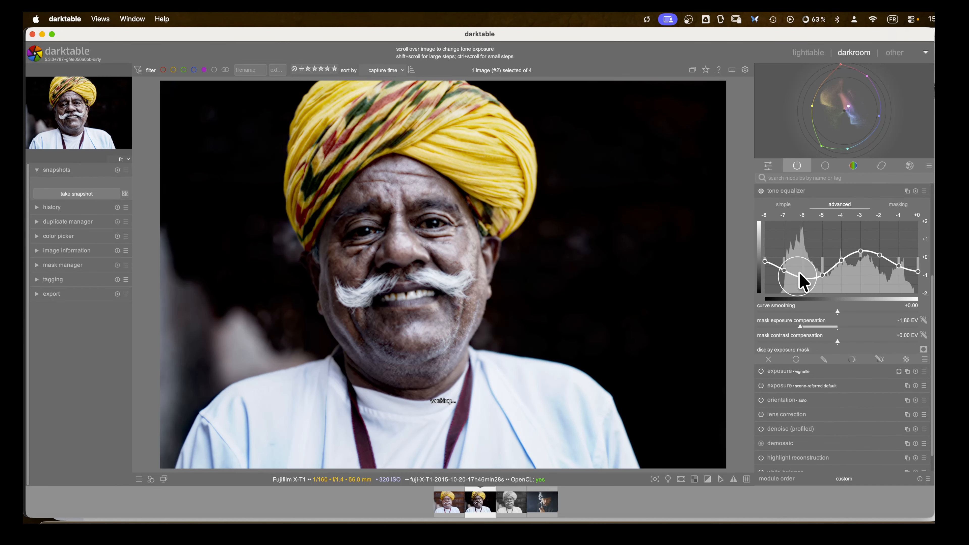
{"action": "left_click", "coordinate": [788, 192]}
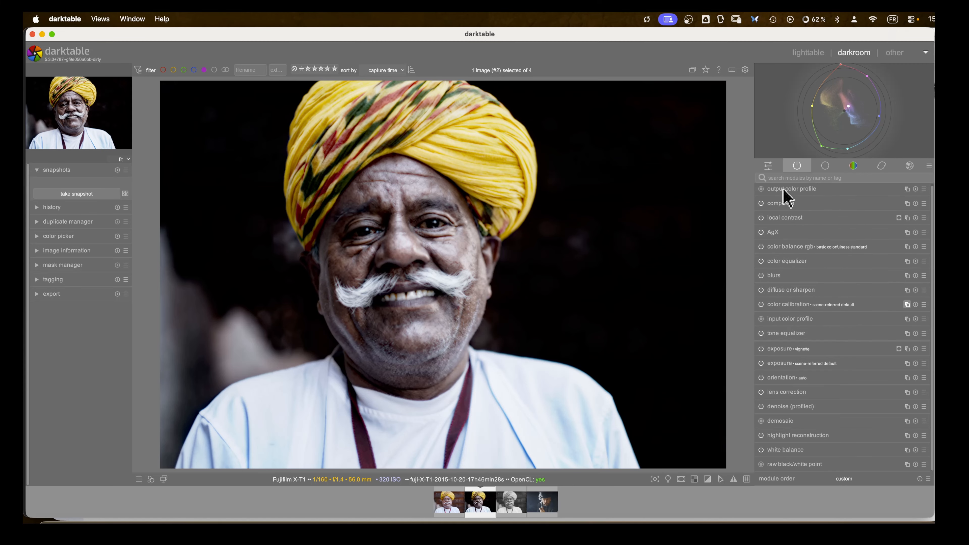
- Enable the contrast equalizer and widen the luma curve's area of influence to cover nearly the whole graph
{"action": "left_click", "coordinate": [824, 166]}
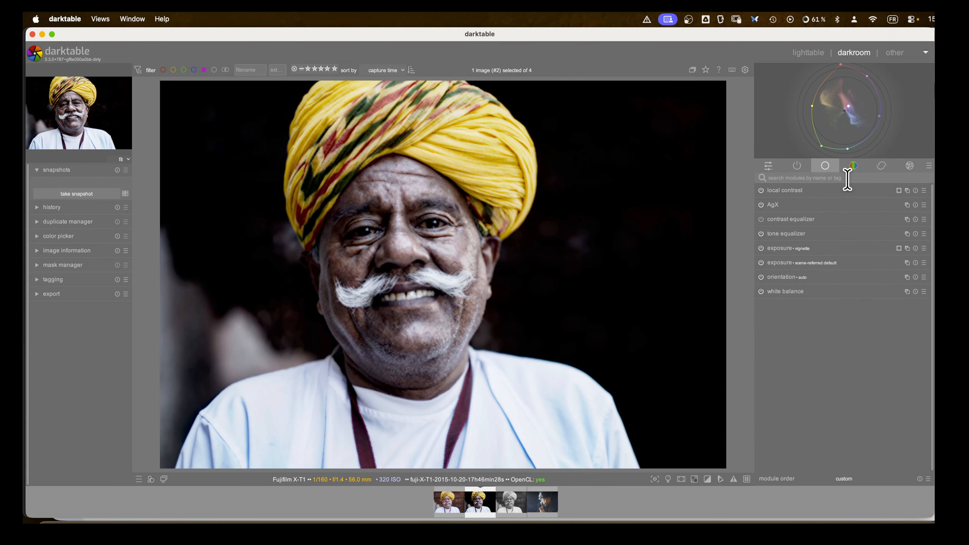
{"action": "left_click", "coordinate": [760, 219]}
{"action": "left_click", "coordinate": [778, 221]}
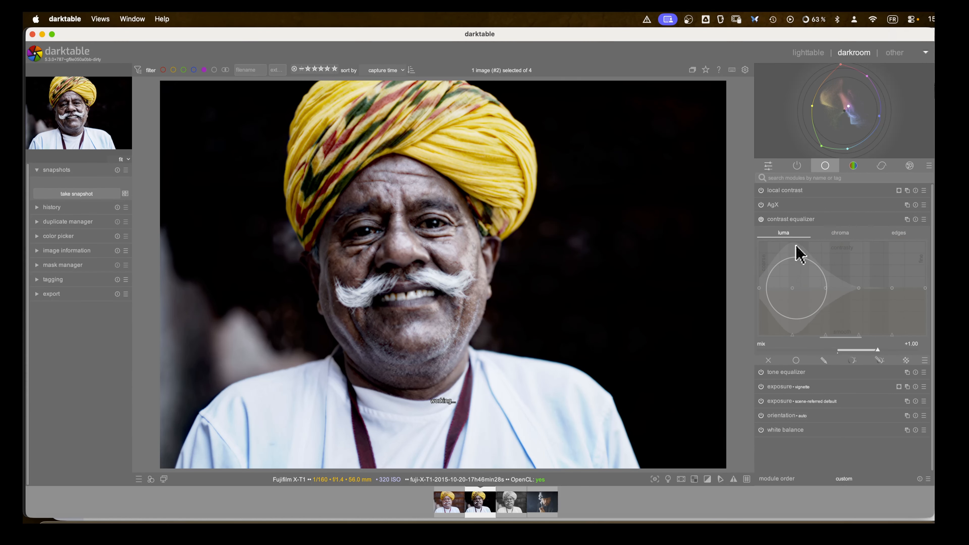
{"action": "mouse_move", "coordinate": [799, 256]}
{"action": "left_mouse_down"}
{"action": "mouse_move", "coordinate": [813, 261]}
{"action": "mouse_move", "coordinate": [807, 279]}
{"action": "mouse_move", "coordinate": [843, 277]}
{"action": "mouse_move", "coordinate": [831, 280]}
{"action": "left_mouse_up"}
{"action": "scroll", "coordinate": [831, 288], "scroll_direction": "down", "scroll_amount": 8}
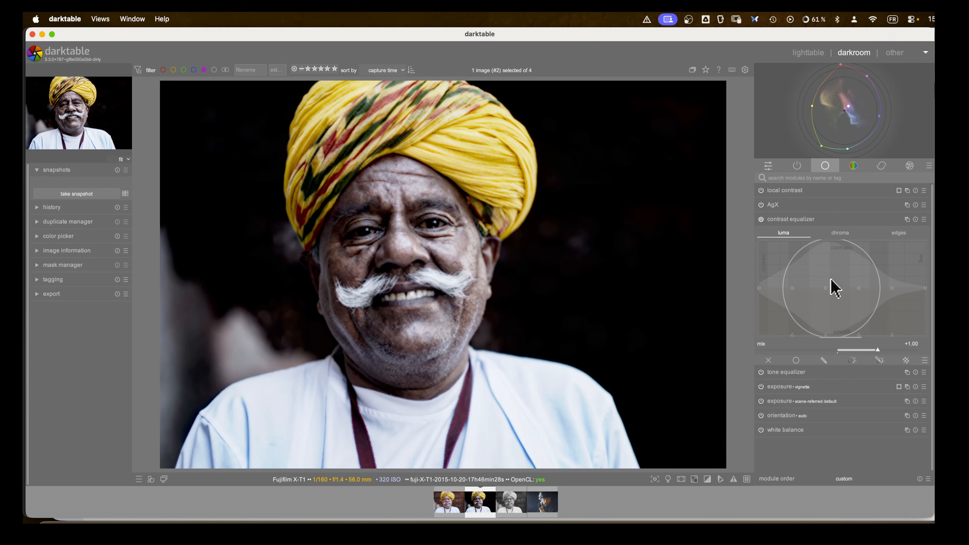
{"action": "scroll", "coordinate": [832, 289], "scroll_direction": "down", "scroll_amount": 2}
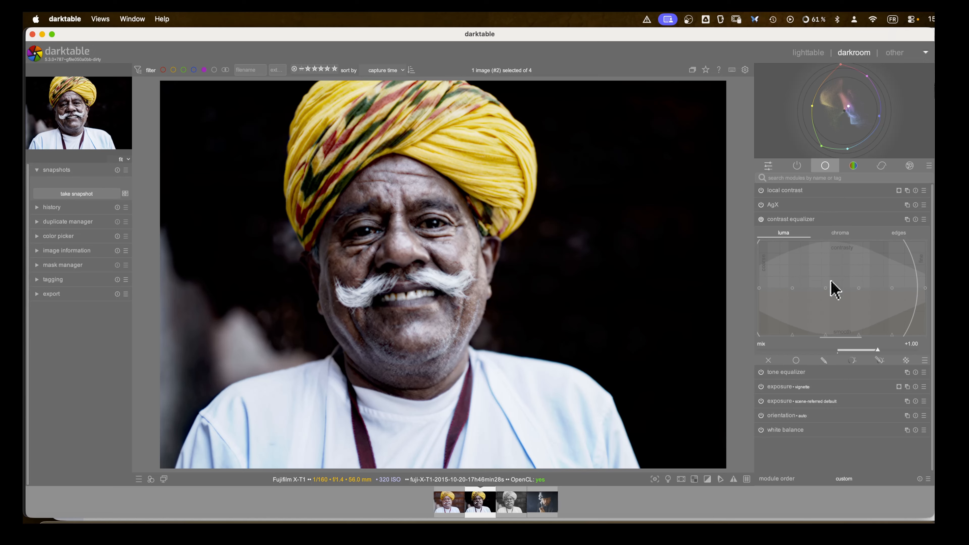
{"action": "scroll", "coordinate": [831, 290], "scroll_direction": "down", "scroll_amount": 3}
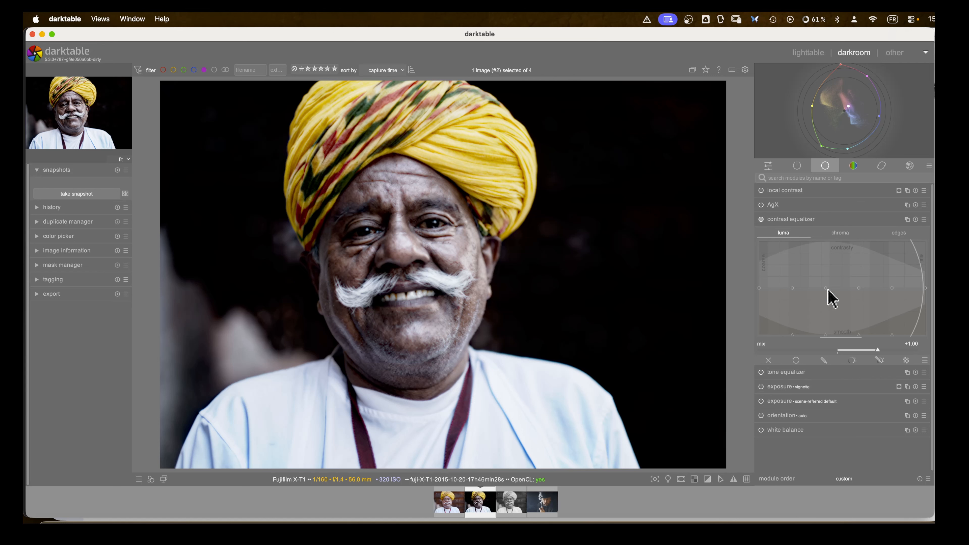
- Raise the contrast equalizer's whole luma curve very slightly from its neutral line, and collapse the module
{"action": "left_click_drag", "start_coordinate": [824, 288], "coordinate": [826, 269]}
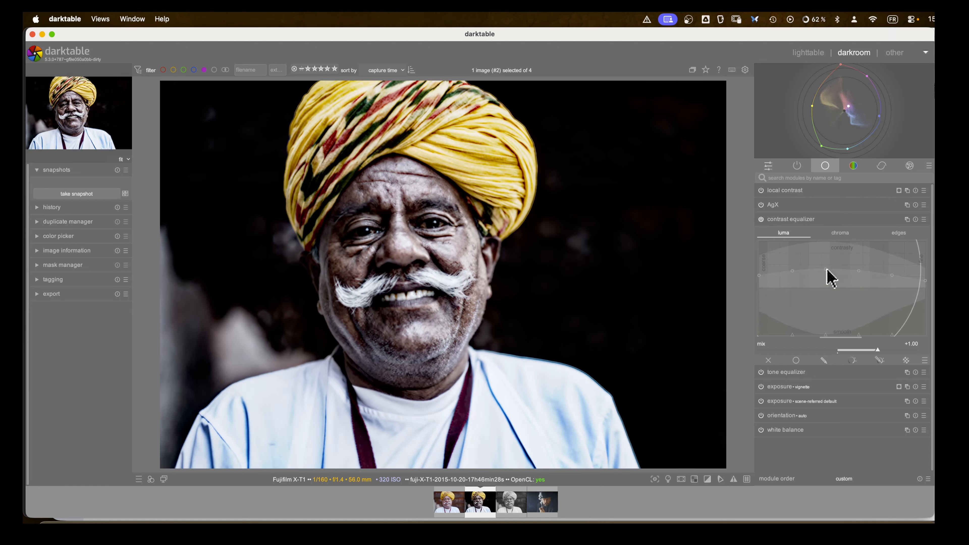
{"action": "double_click", "coordinate": [827, 276]}
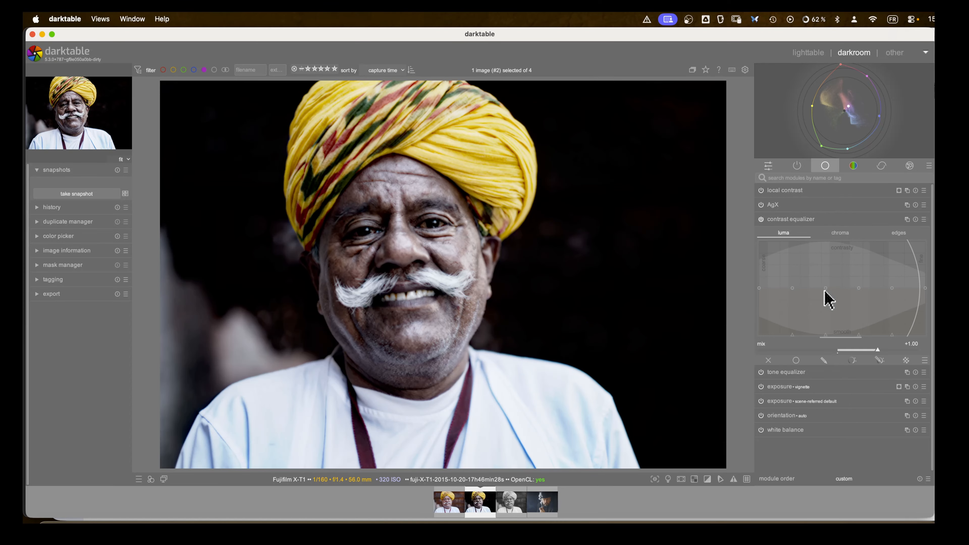
{"action": "left_click_drag", "start_coordinate": [825, 289], "coordinate": [824, 286]}
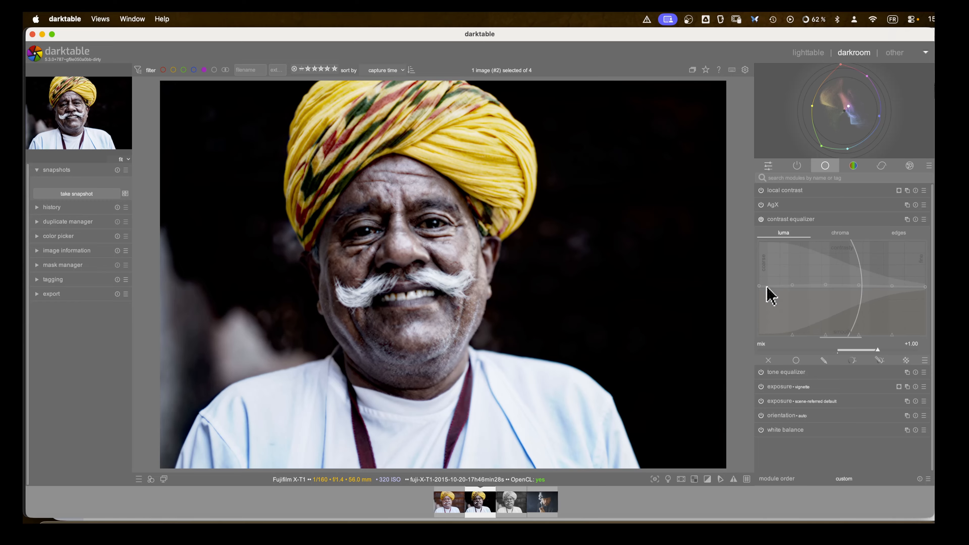
{"action": "left_click", "coordinate": [777, 221]}
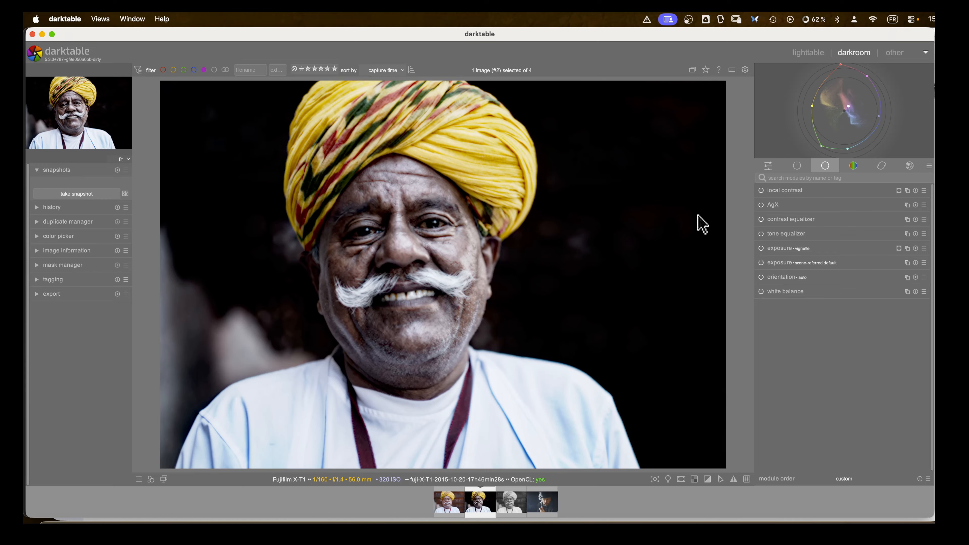
- Switch to duplicate version 0 of the portrait and take a snapshot of it
{"action": "left_click", "coordinate": [35, 221]}
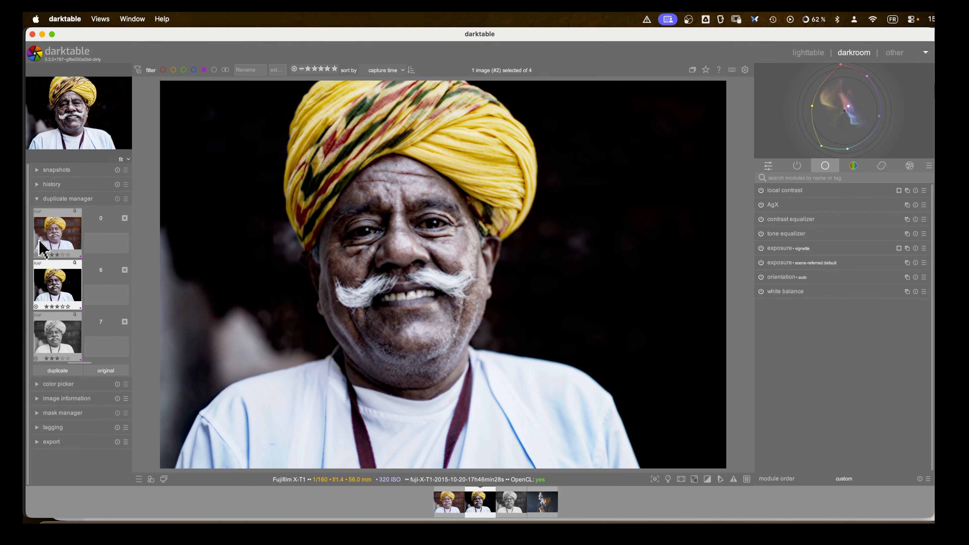
{"action": "left_click", "coordinate": [57, 241]}
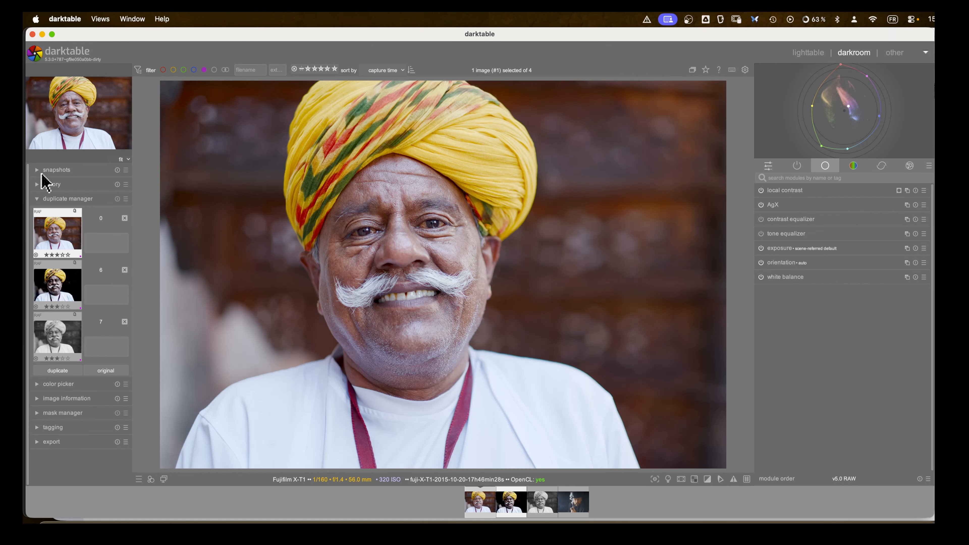
{"action": "left_click", "coordinate": [37, 170]}
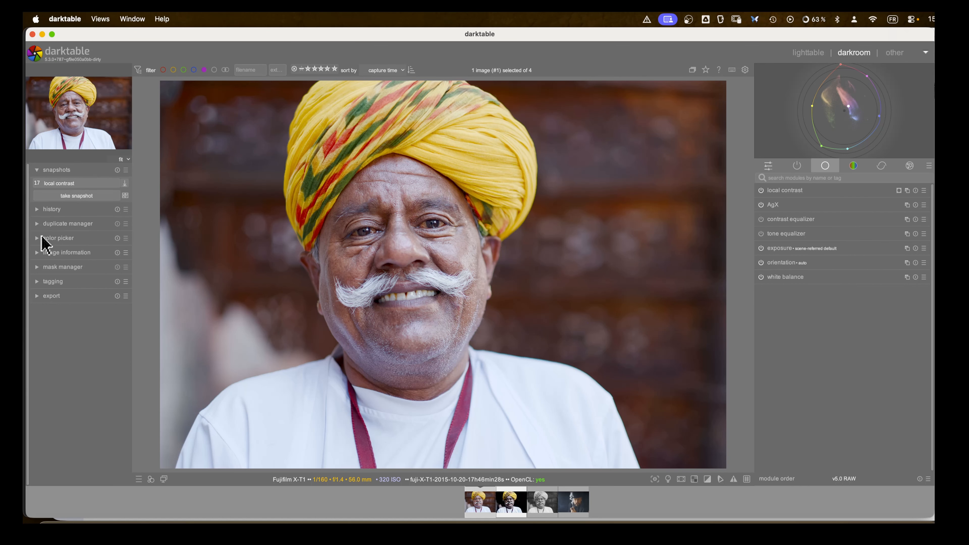
- Return to duplicate version 6 and compare it with the local contrast snapshot by moving the split line
{"action": "left_click", "coordinate": [36, 221]}
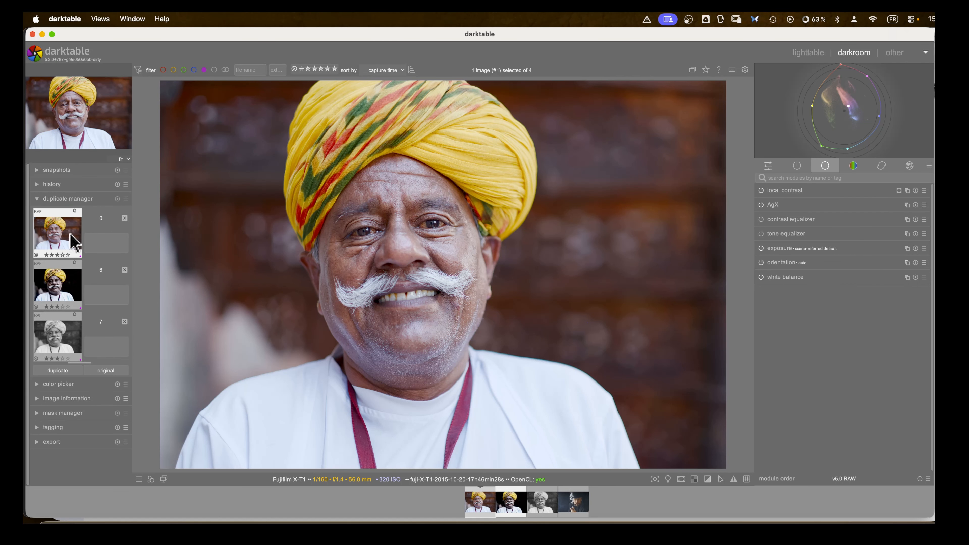
{"action": "left_click", "coordinate": [57, 287]}
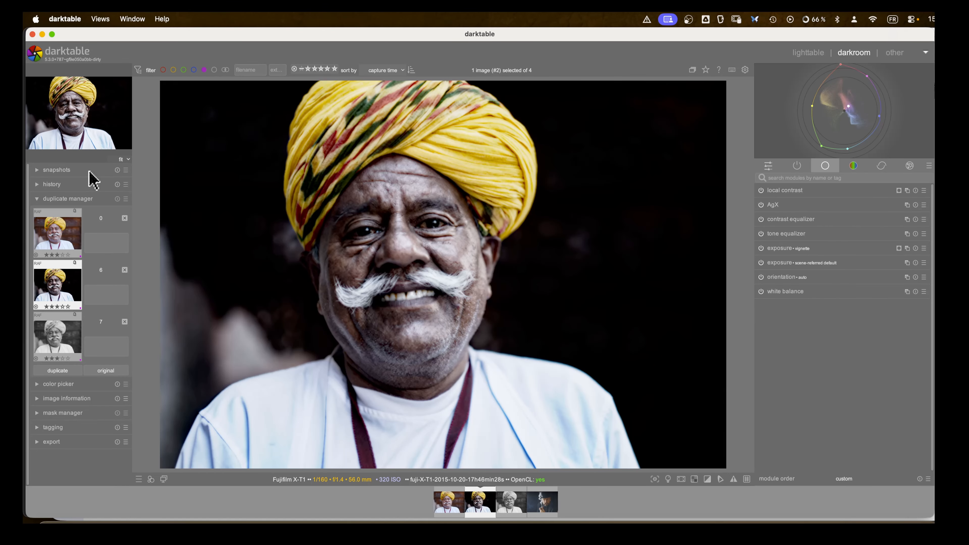
{"action": "left_click", "coordinate": [37, 170]}
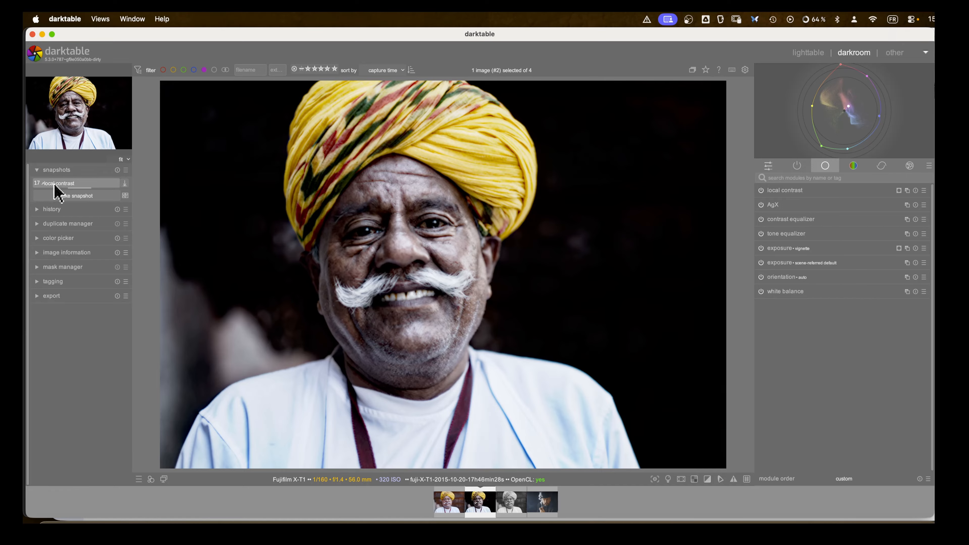
{"action": "left_click", "coordinate": [57, 184]}
{"action": "left_click_drag", "start_coordinate": [190, 341], "coordinate": [160, 333]}
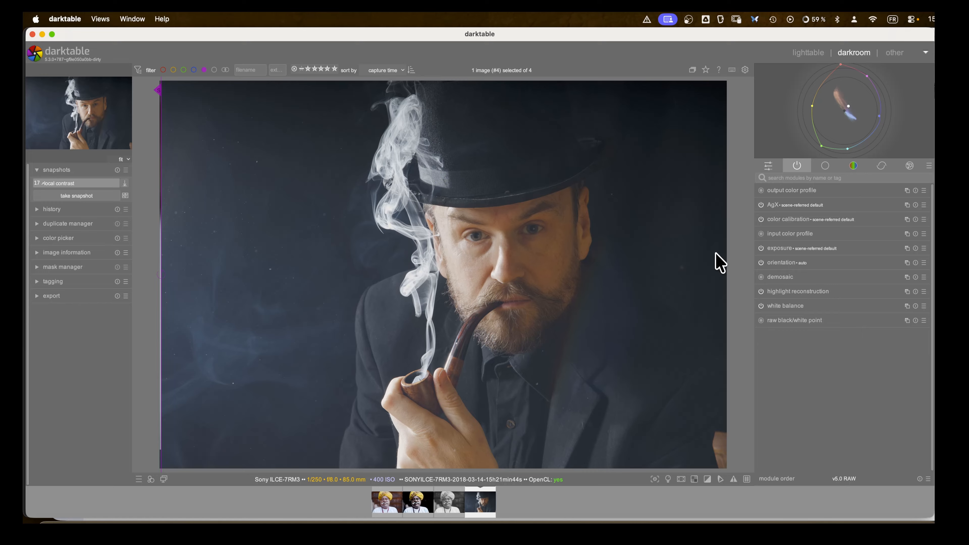
- On the pipe smoker photo, auto tune the AgX levels, set contrast to 4.01, and collapse the module
{"action": "left_click", "coordinate": [777, 206]}
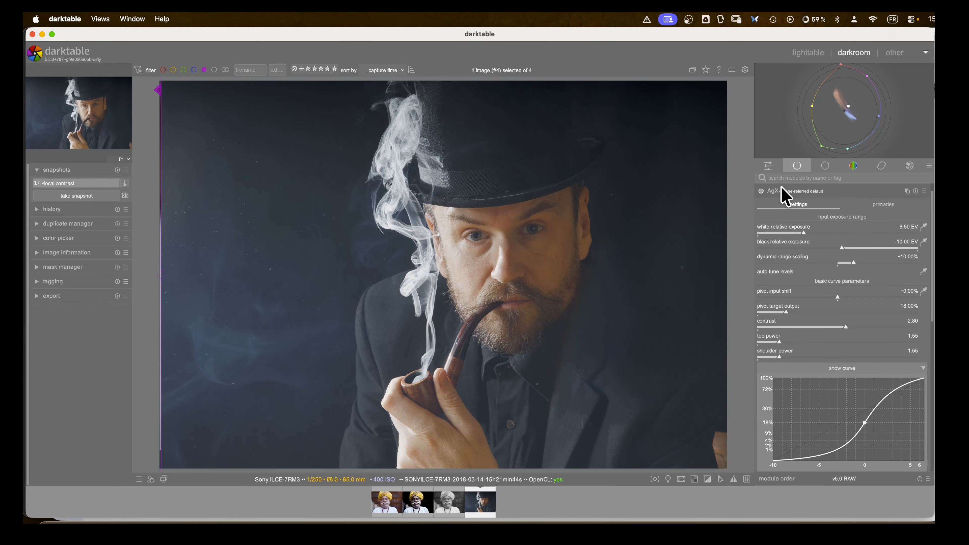
{"action": "left_click", "coordinate": [923, 271]}
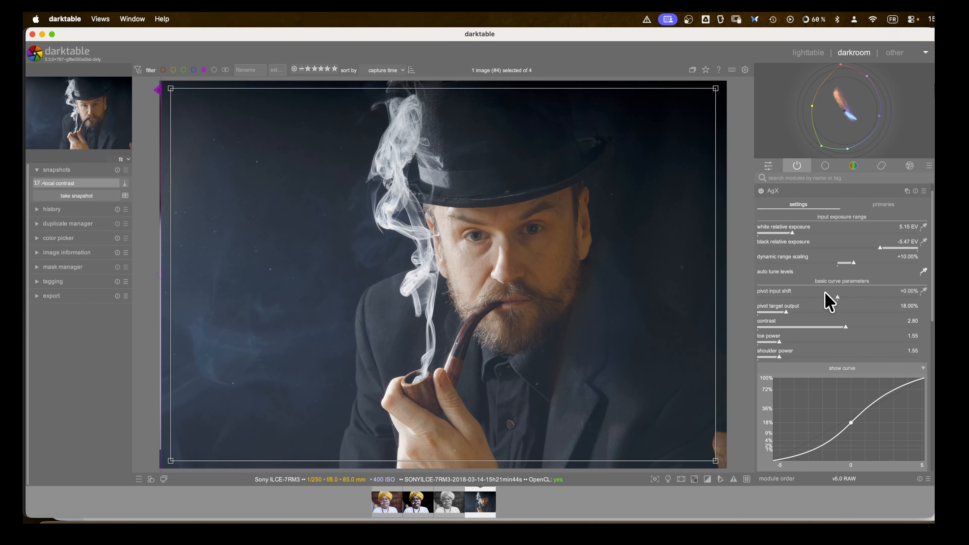
{"action": "left_click_drag", "start_coordinate": [847, 328], "coordinate": [887, 329]}
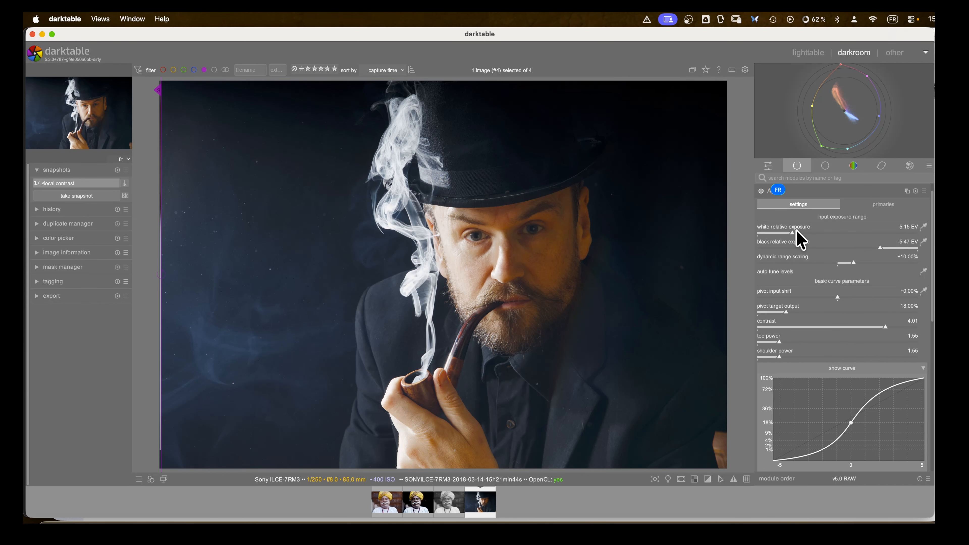
{"action": "scroll", "coordinate": [798, 231], "scroll_direction": "up", "scroll_amount": 1}
{"action": "left_click", "coordinate": [777, 206]}
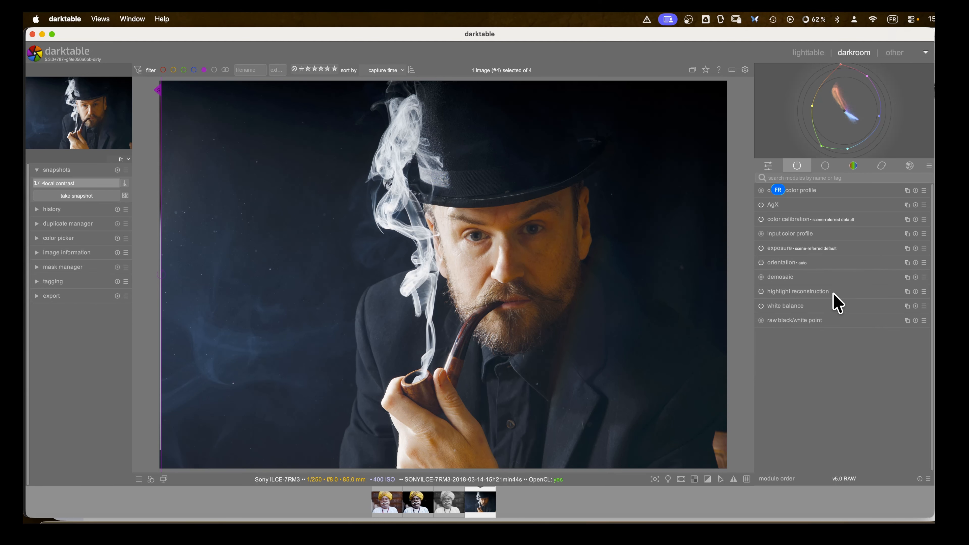
- Apply the basic colorfulness standard preset to the color balance rgb module
{"action": "left_click", "coordinate": [792, 219]}
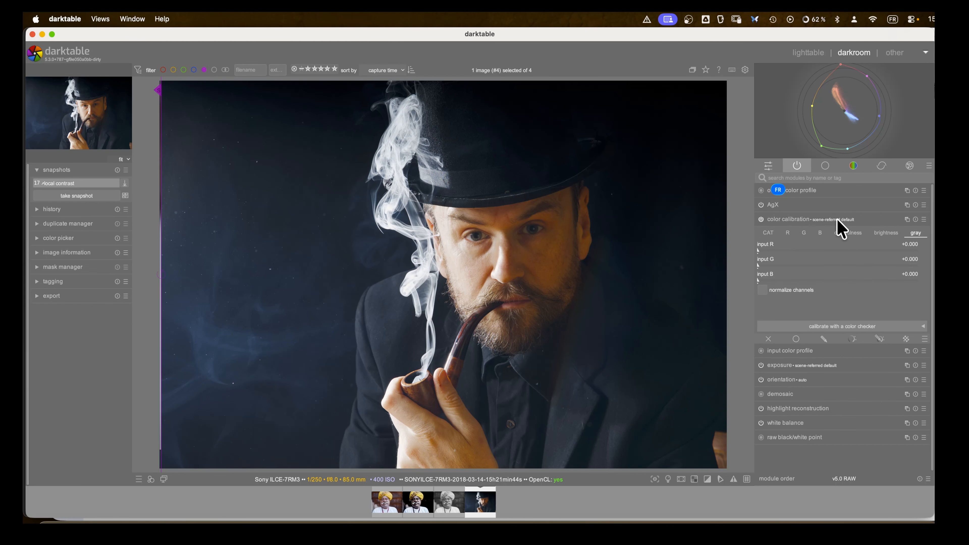
{"action": "left_click", "coordinate": [793, 221]}
{"action": "left_click", "coordinate": [853, 165]}
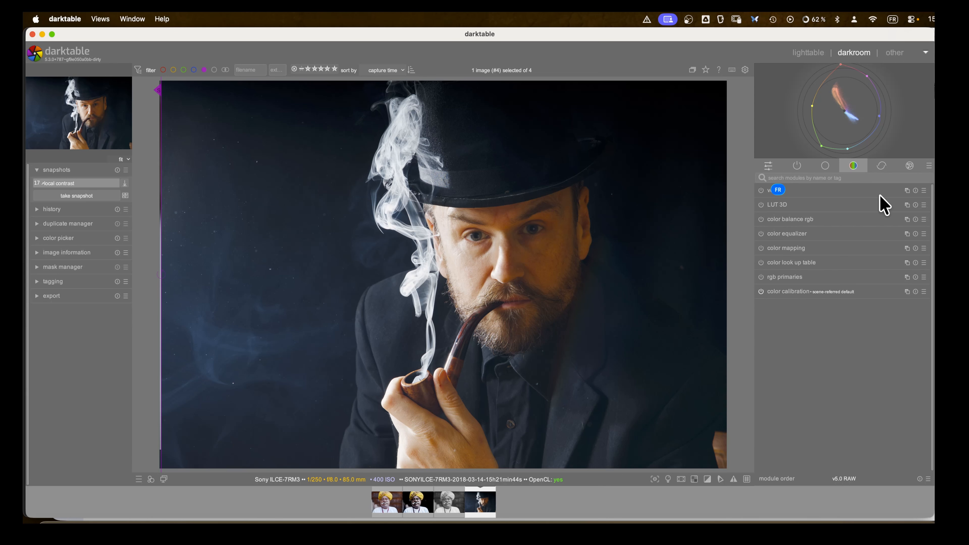
{"action": "left_click", "coordinate": [924, 219]}
{"action": "mouse_move", "coordinate": [862, 227]}
{"action": "left_click", "coordinate": [825, 246]}
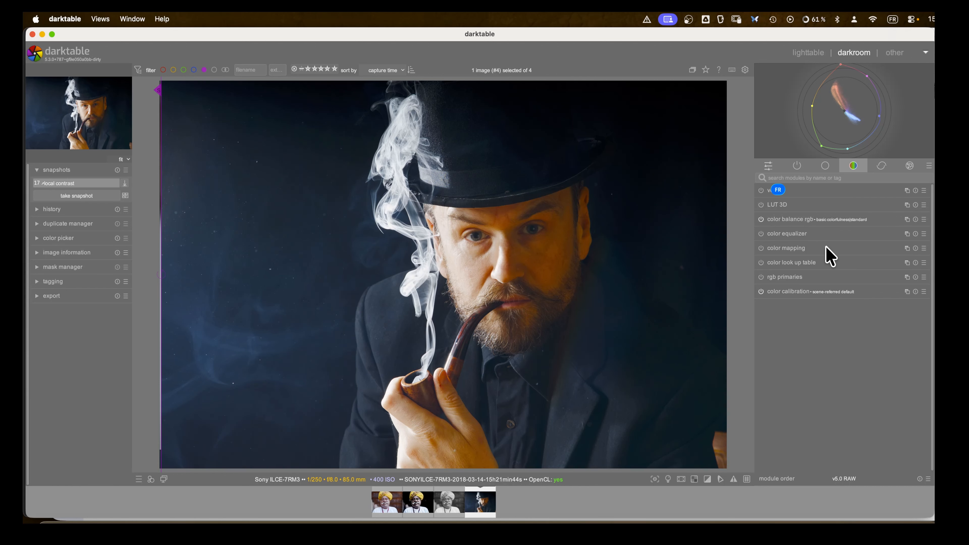
- Set color balance rgb's global saturation to 0% under perceptual saturation grading, and collapse the module
{"action": "left_click", "coordinate": [782, 219]}
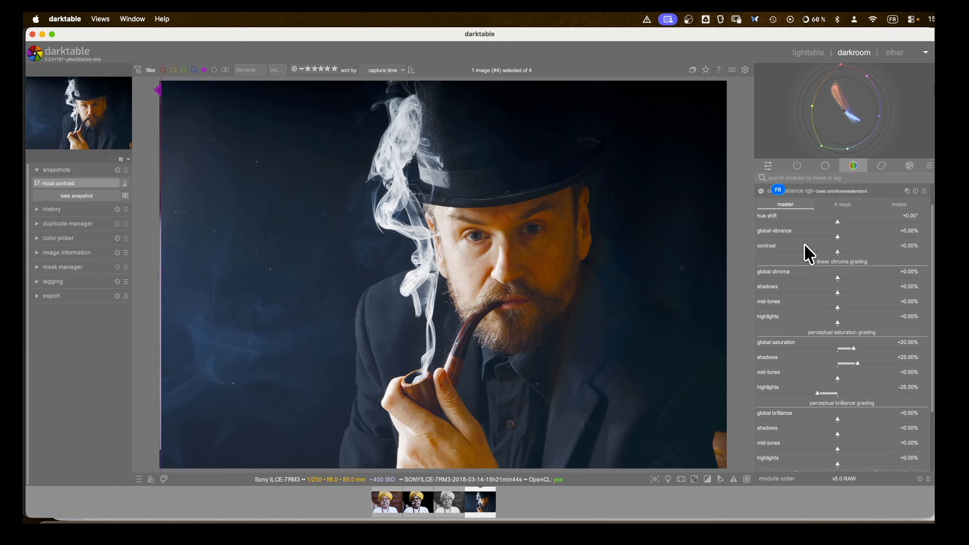
{"action": "left_click", "coordinate": [796, 191]}
{"action": "left_click", "coordinate": [785, 224]}
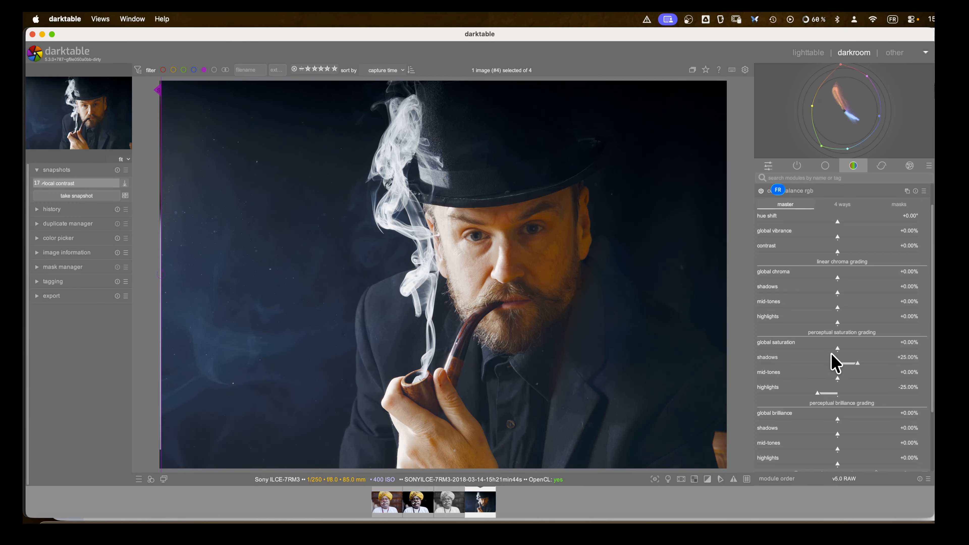
{"action": "scroll", "coordinate": [833, 362], "scroll_direction": "down", "scroll_amount": 3}
{"action": "left_click_drag", "start_coordinate": [834, 418], "coordinate": [826, 411]}
{"action": "scroll", "coordinate": [796, 314], "scroll_direction": "up", "scroll_amount": 4}
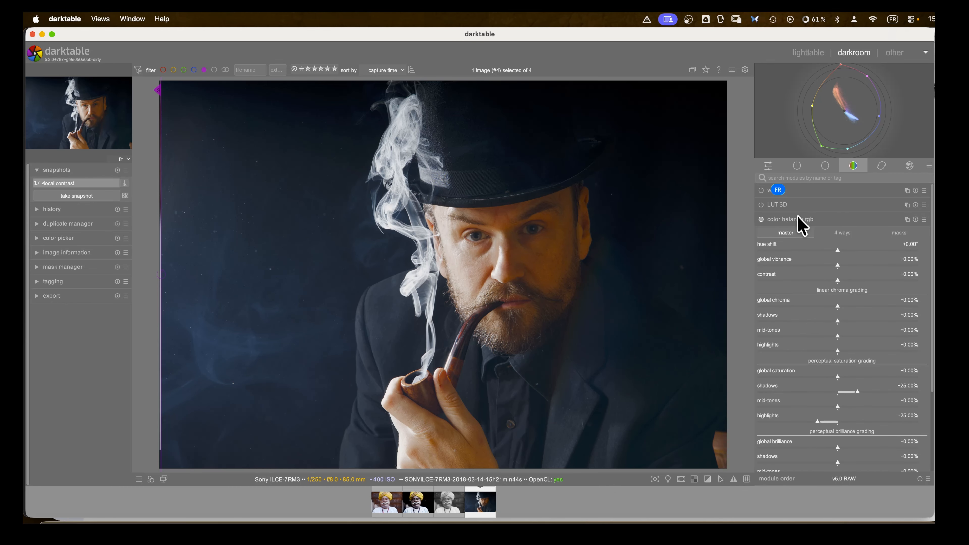
{"action": "left_click", "coordinate": [798, 220]}
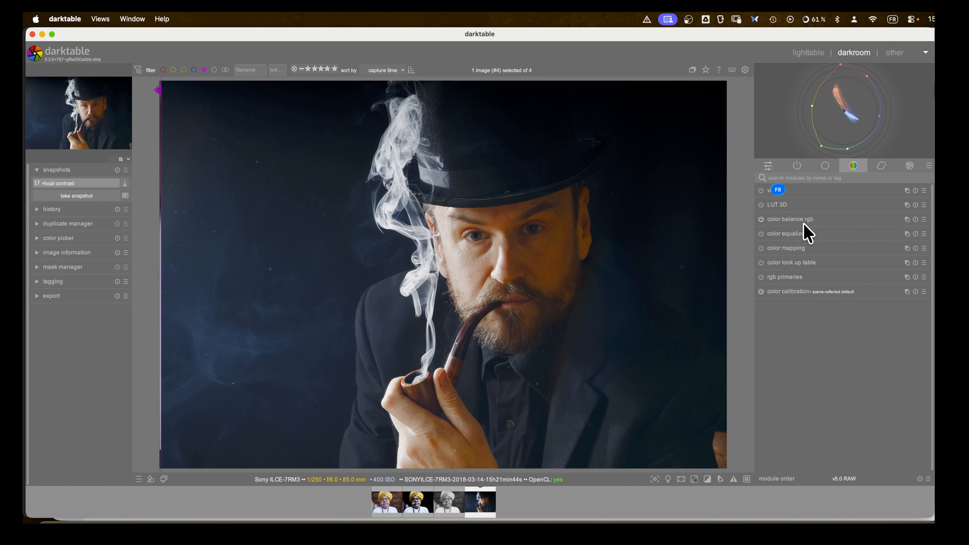
- Enable denoise (profiled) and lens correction for the pipe smoker photo
{"action": "left_click", "coordinate": [880, 165]}
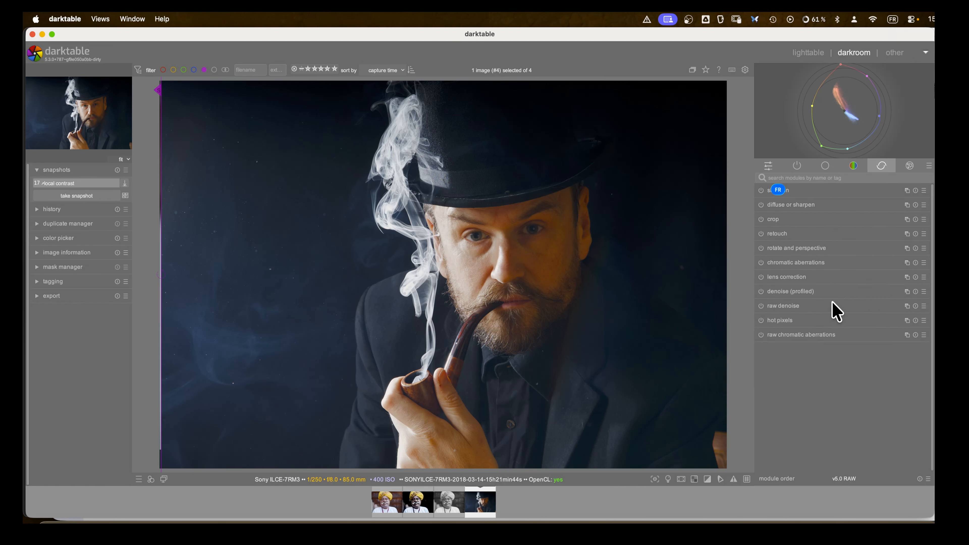
{"action": "left_click", "coordinate": [761, 292]}
{"action": "left_click", "coordinate": [761, 277]}
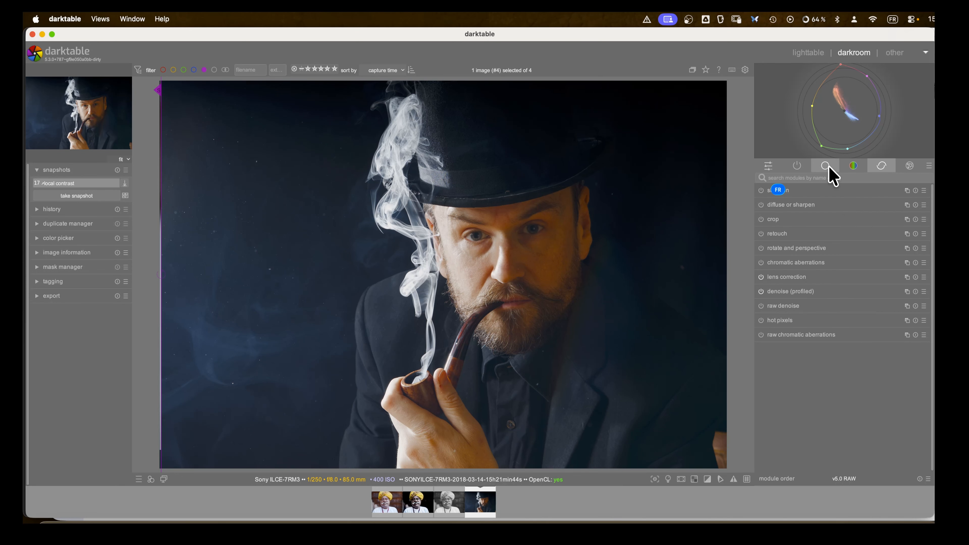
- Create two duplicates of the pipe smoker photo in the duplicate manager
{"action": "left_click", "coordinate": [798, 166]}
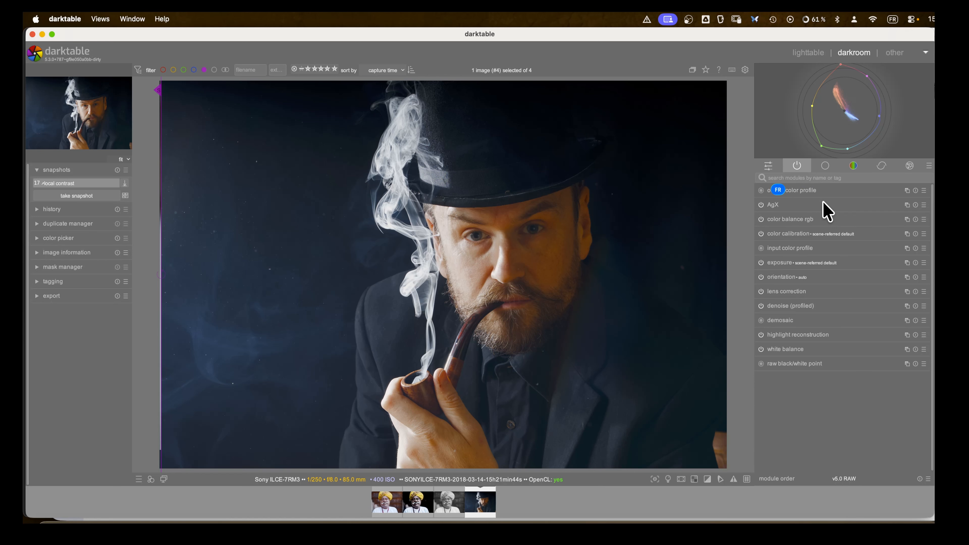
{"action": "left_click", "coordinate": [39, 224]}
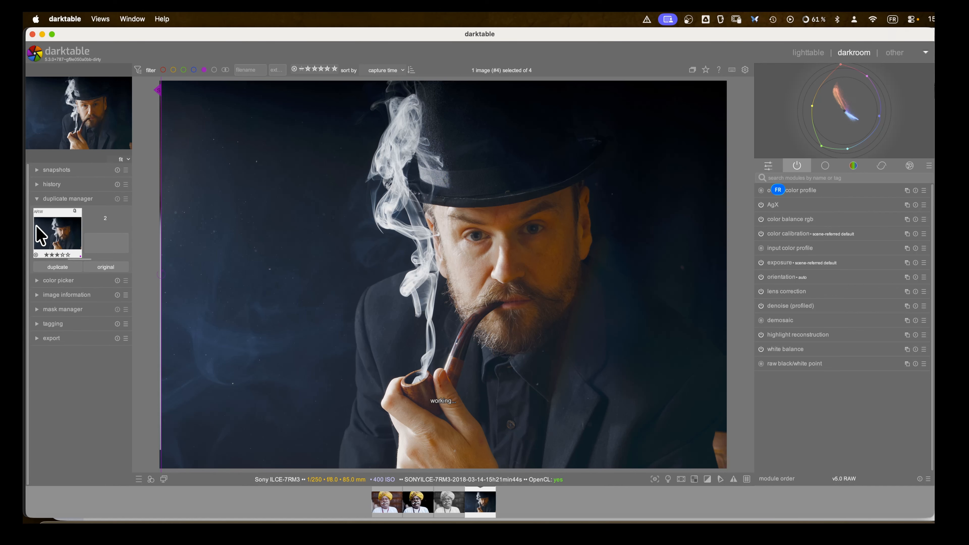
{"action": "left_click", "coordinate": [61, 267]}
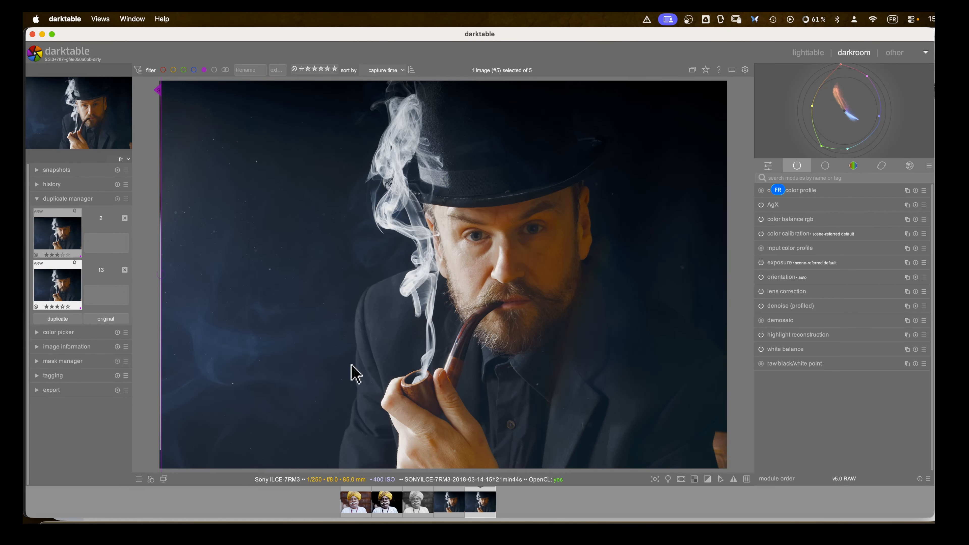
{"action": "left_click", "coordinate": [58, 319]}
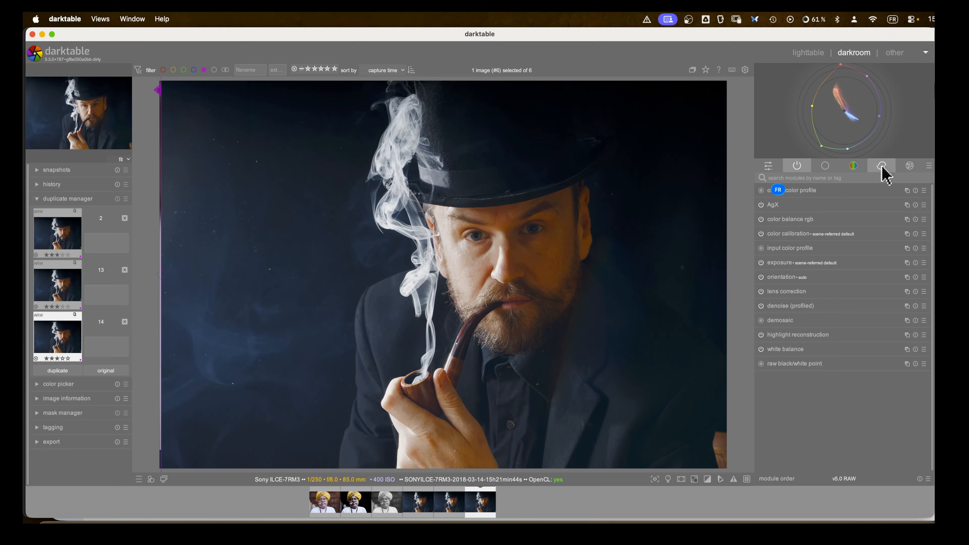
- Convert the newest duplicate to black and white with color calibration's luminance-based monochrome preset, and collapse the module
{"action": "left_click", "coordinate": [797, 234]}
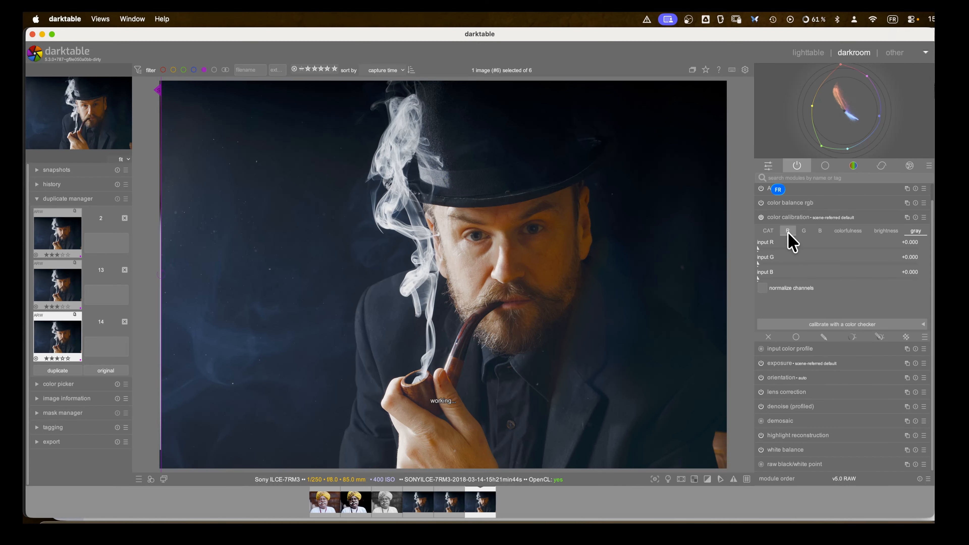
{"action": "left_click", "coordinate": [923, 217]}
{"action": "mouse_move", "coordinate": [892, 243]}
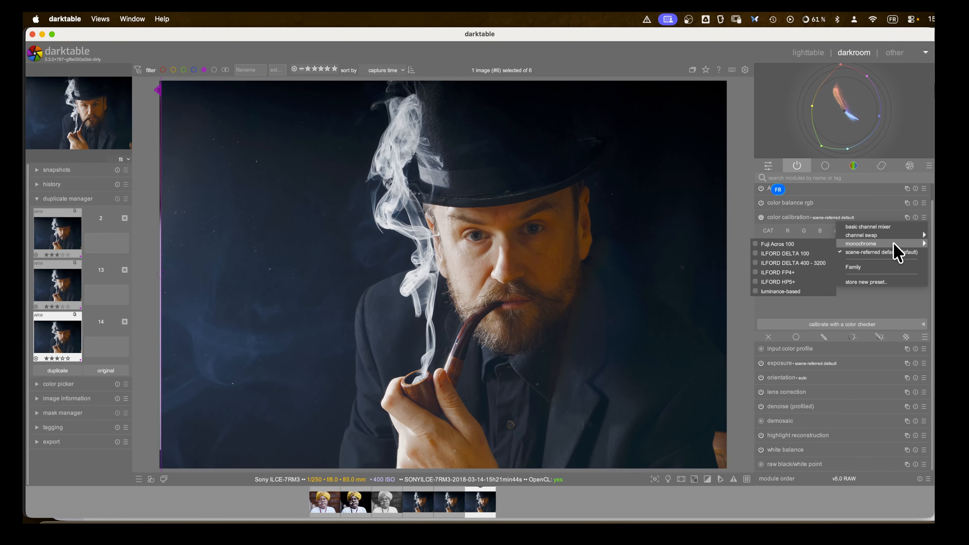
{"action": "left_click", "coordinate": [809, 291]}
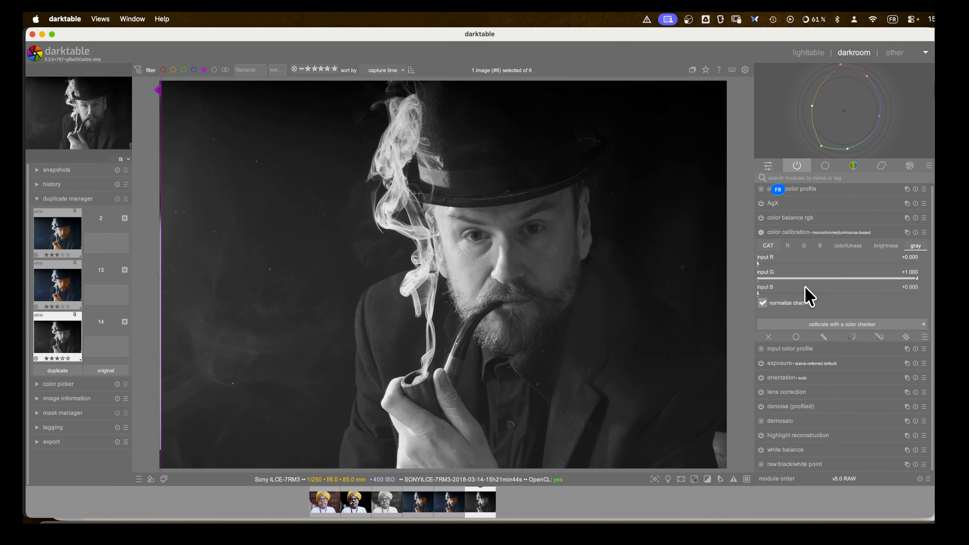
{"action": "left_click", "coordinate": [788, 233]}
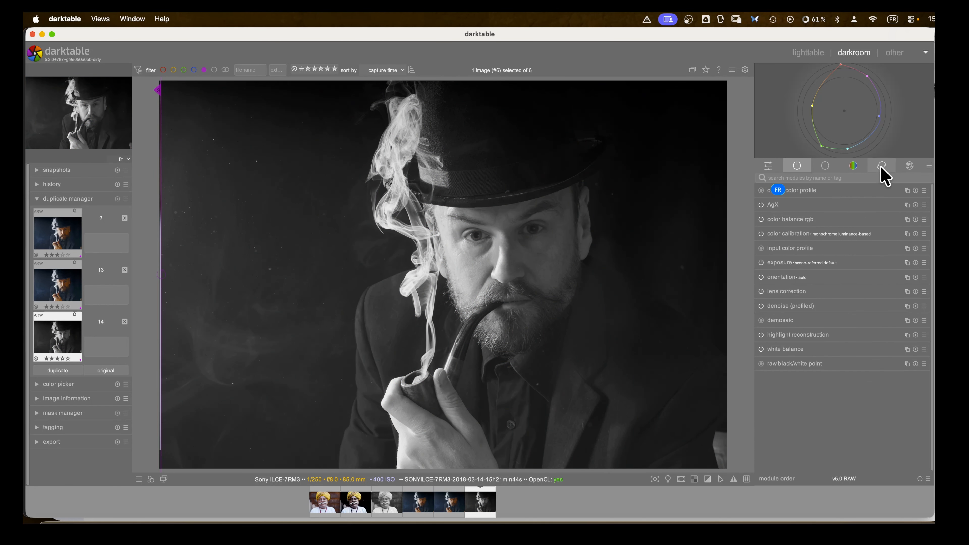
- Enable the blurs module on the monochrome duplicate with a lens blur radius of 26 px, and collapse the module
{"action": "left_click", "coordinate": [906, 166]}
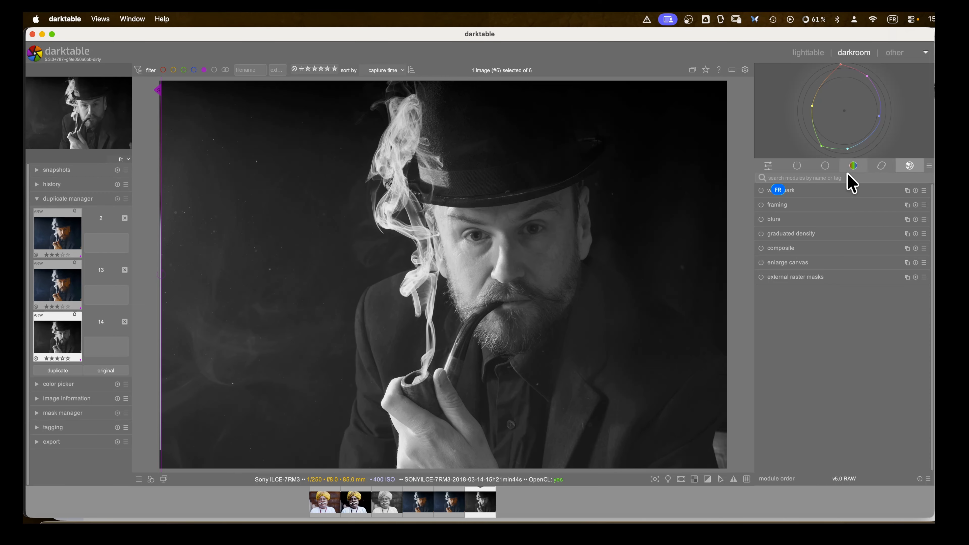
{"action": "left_click", "coordinate": [774, 219]}
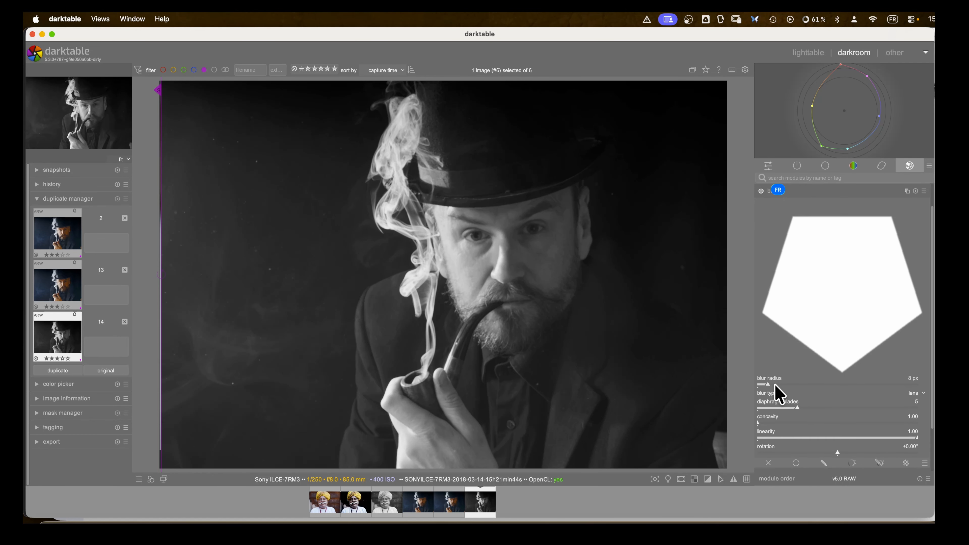
{"action": "left_click_drag", "start_coordinate": [783, 388], "coordinate": [814, 401]}
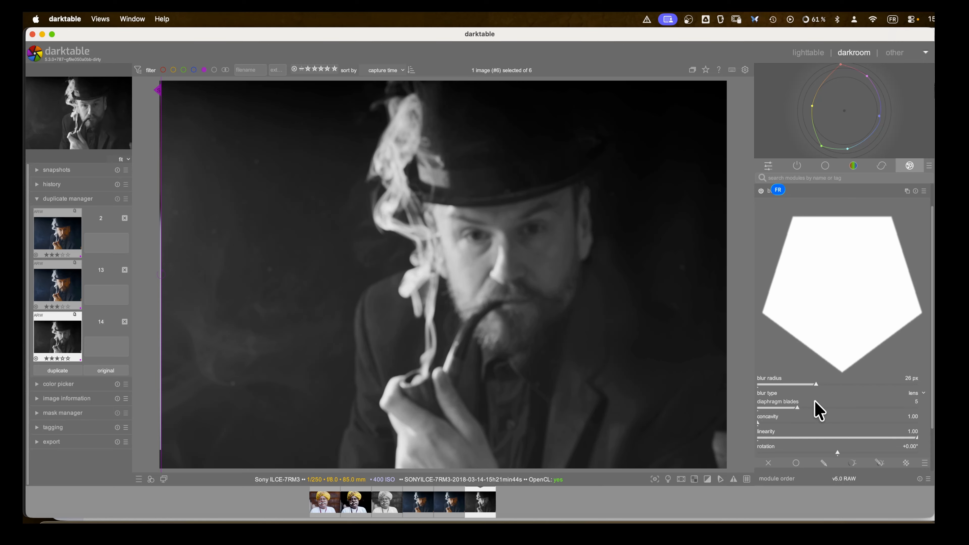
{"action": "left_click", "coordinate": [771, 192]}
{"action": "left_click", "coordinate": [779, 190]}
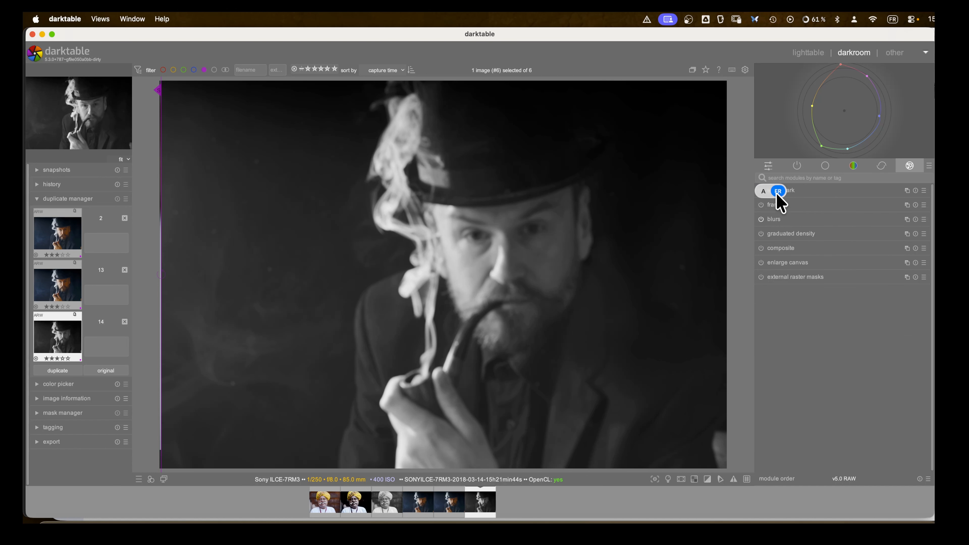
{"action": "left_click", "coordinate": [805, 193]}
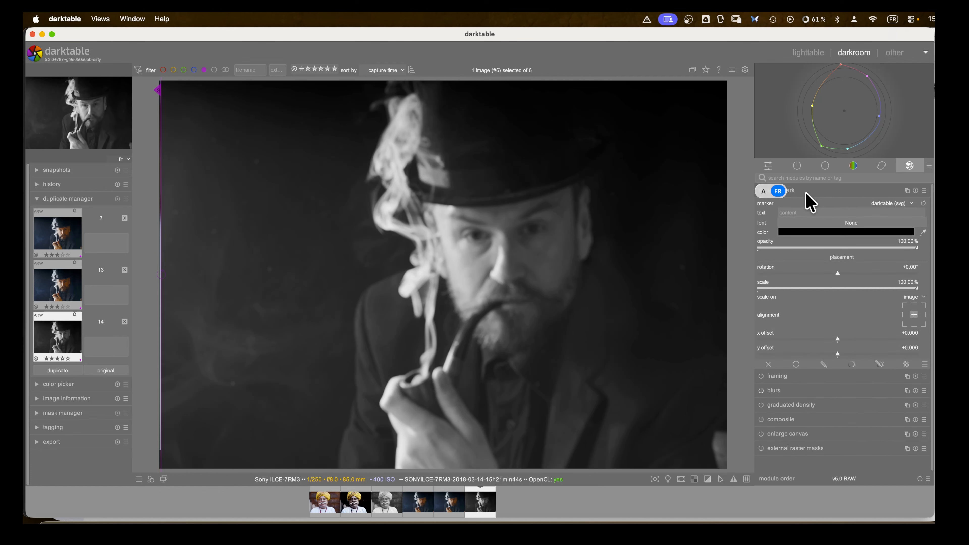
{"action": "left_click", "coordinate": [808, 193]}
{"action": "left_click", "coordinate": [890, 22]}
{"action": "left_click", "coordinate": [891, 24]}
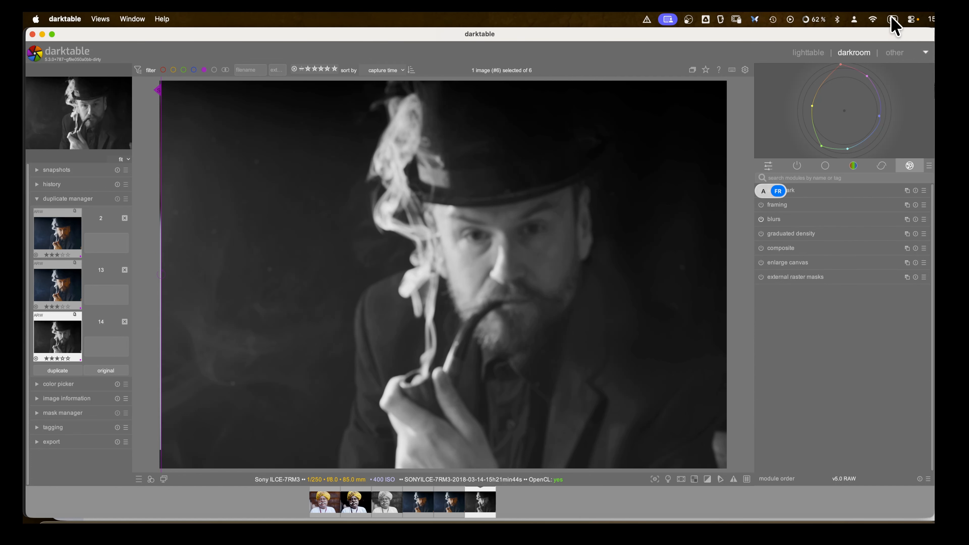
{"action": "left_click", "coordinate": [891, 24]}
{"action": "left_click", "coordinate": [892, 36]}
{"action": "left_click", "coordinate": [892, 23]}
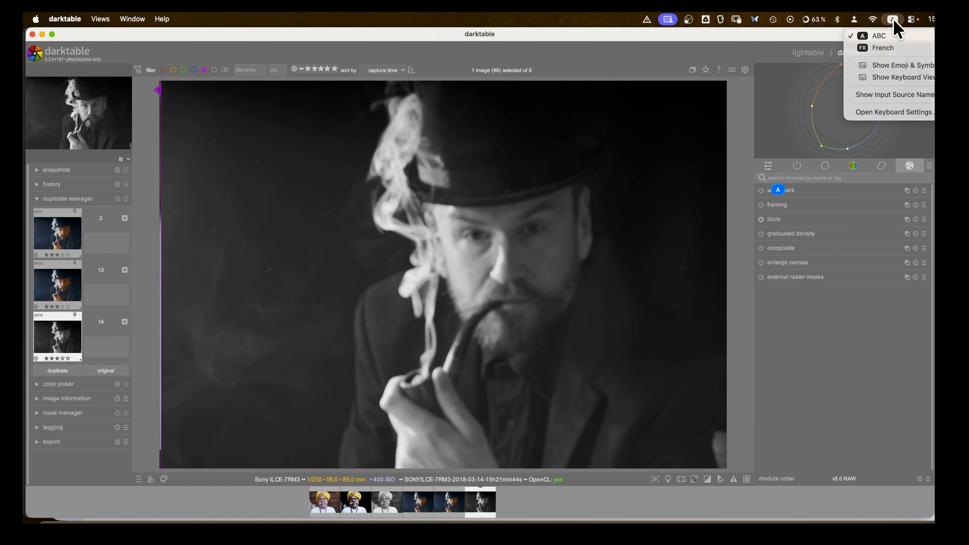
{"action": "left_click", "coordinate": [892, 48]}
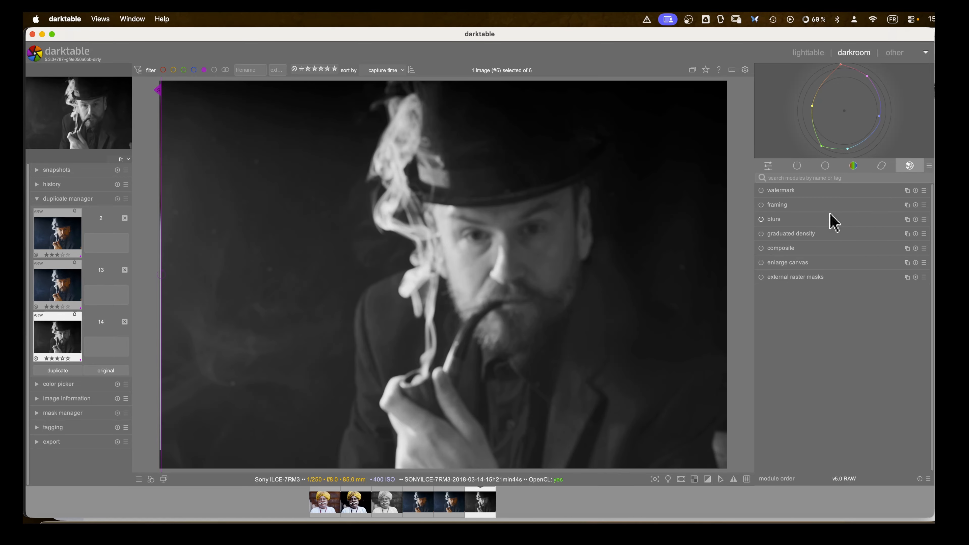
- Switch to the color duplicate 13 and load the blurred monochrome duplicate from the filmstrip into its composite module
{"action": "left_click", "coordinate": [61, 292]}
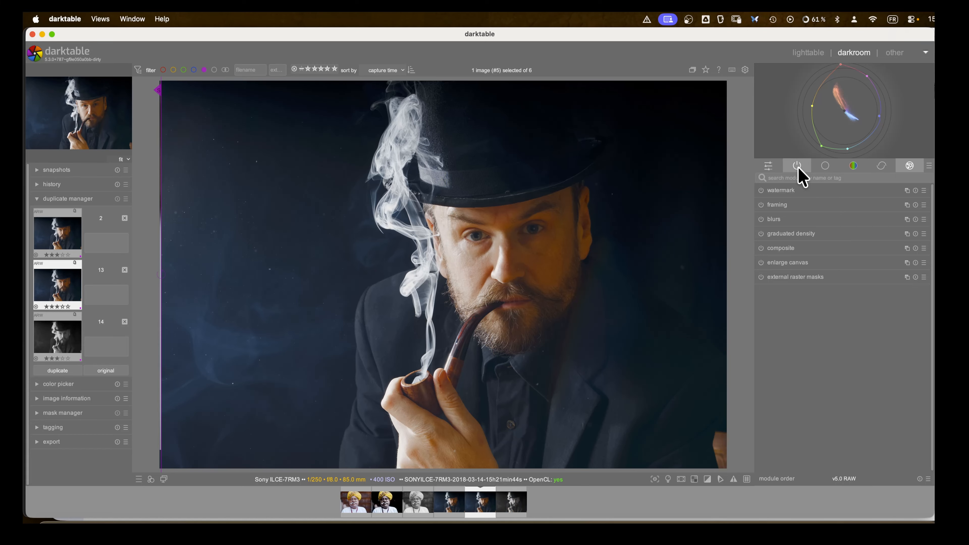
{"action": "left_click", "coordinate": [798, 167]}
{"action": "left_click", "coordinate": [907, 167]}
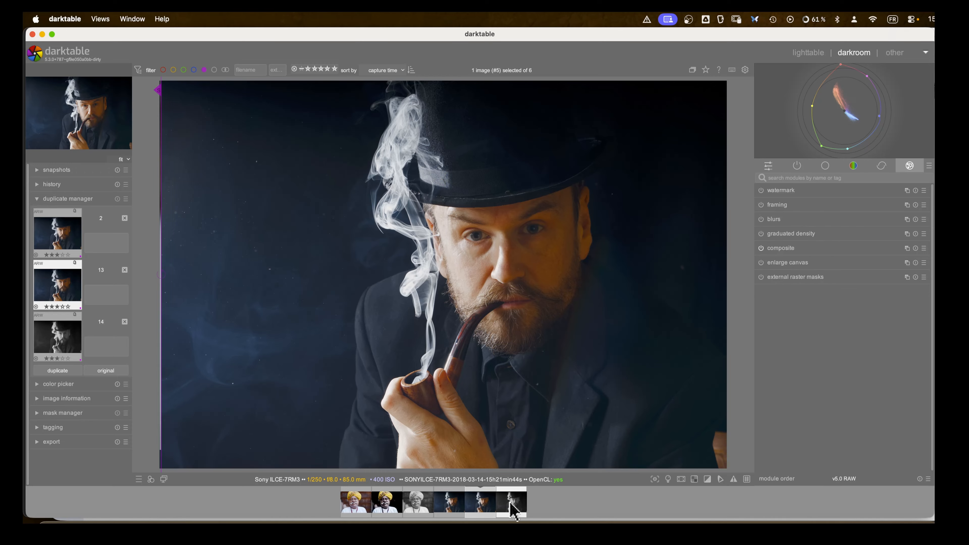
{"action": "left_click_drag", "start_coordinate": [510, 503], "coordinate": [804, 302]}
{"action": "left_click", "coordinate": [776, 246]}
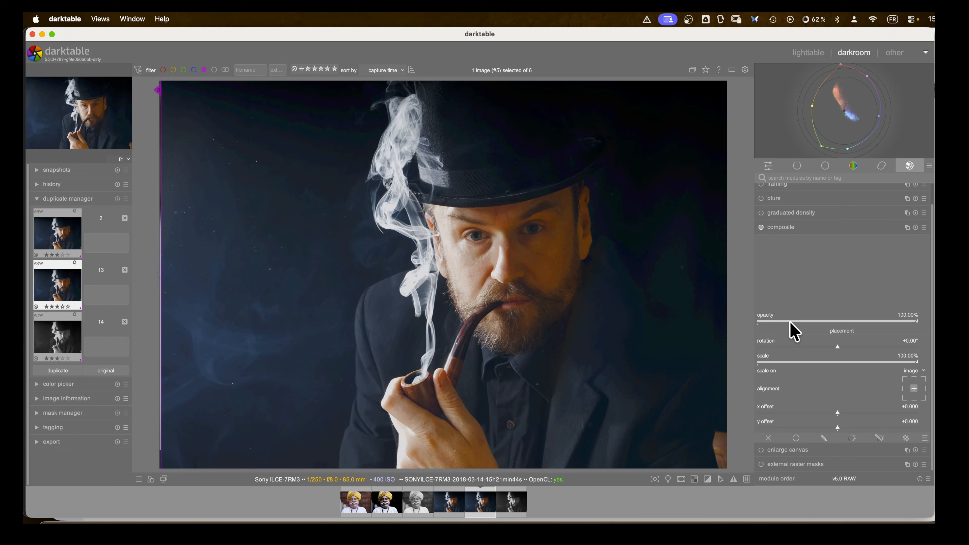
- Collapse the composite module and move it directly above AgX in the order of active modules
{"action": "left_click", "coordinate": [778, 225]}
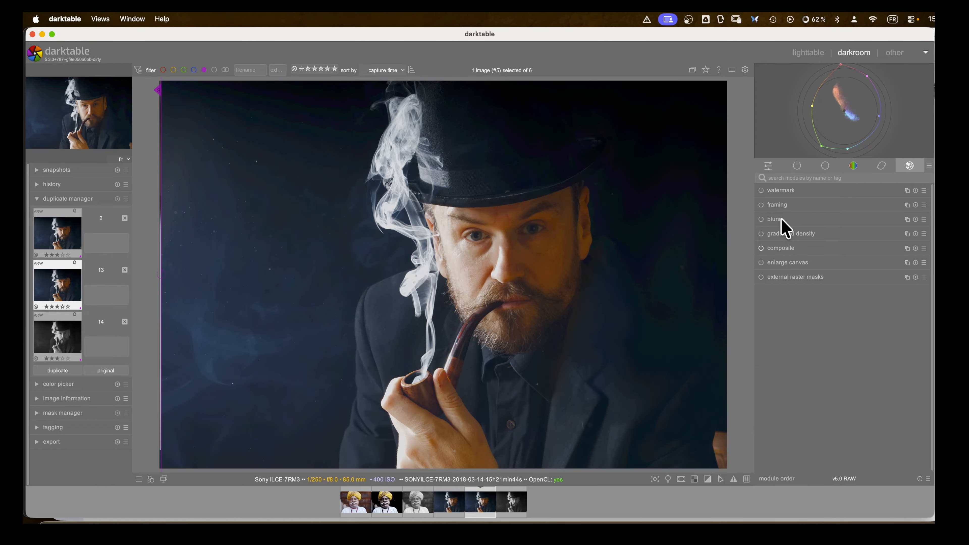
{"action": "left_click", "coordinate": [798, 167]}
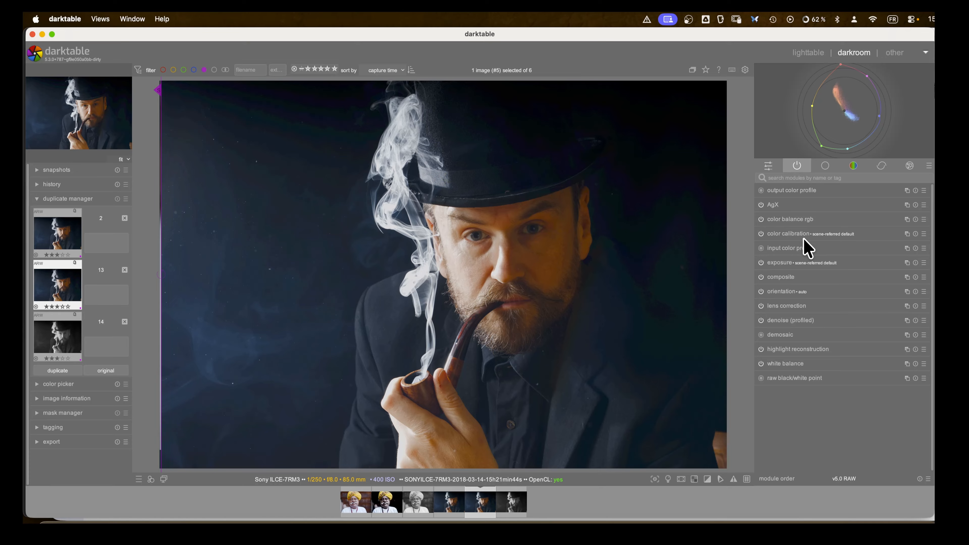
{"action": "left_click_drag", "start_coordinate": [772, 281], "coordinate": [784, 203]}
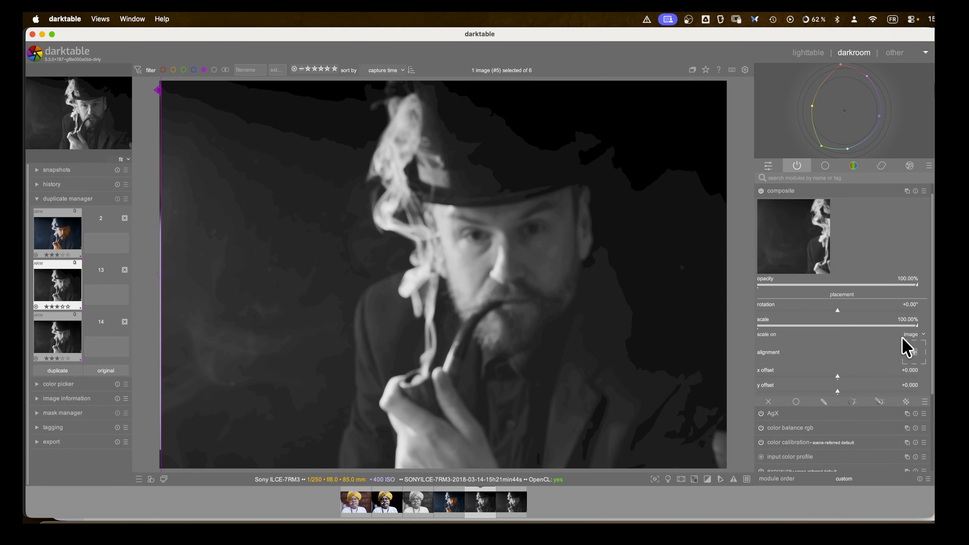
- Enable uniform blending for the composite module and set its blend mode to overlay
{"action": "left_click", "coordinate": [925, 401]}
{"action": "left_click", "coordinate": [895, 418]}
{"action": "scroll", "coordinate": [918, 402], "scroll_direction": "up", "scroll_amount": 1}
{"action": "left_click", "coordinate": [923, 406]}
{"action": "left_click", "coordinate": [923, 406]}
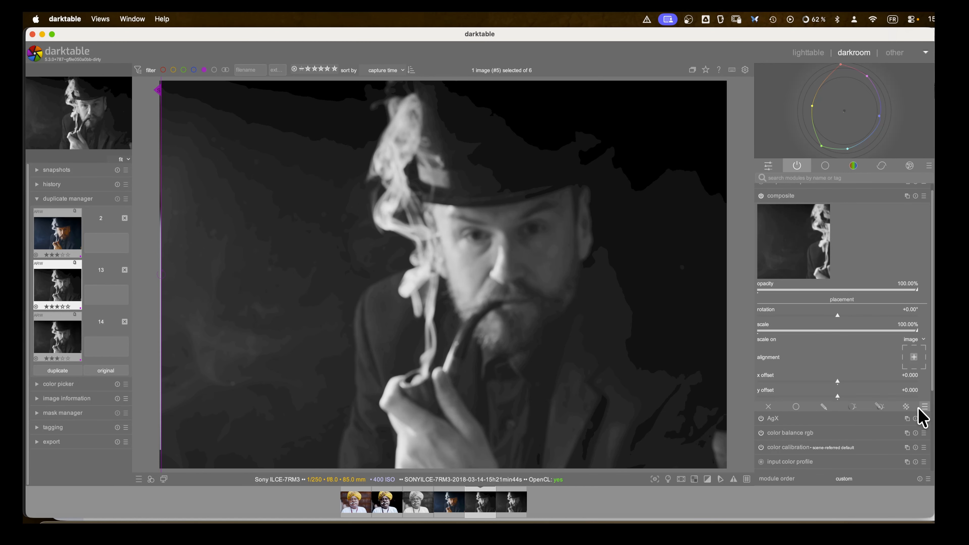
{"action": "left_click", "coordinate": [796, 407]}
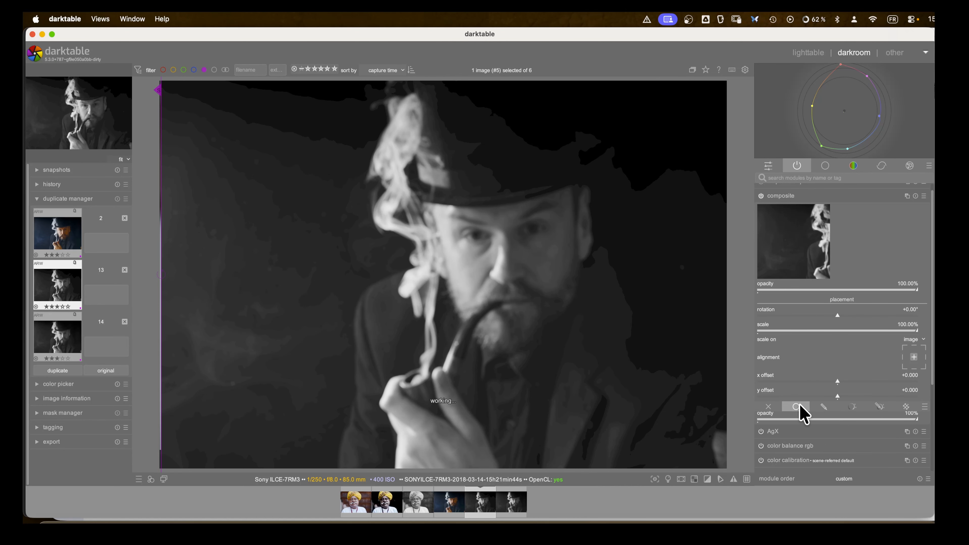
{"action": "scroll", "coordinate": [782, 378], "scroll_direction": "down", "scroll_amount": 3}
{"action": "left_click", "coordinate": [903, 310]}
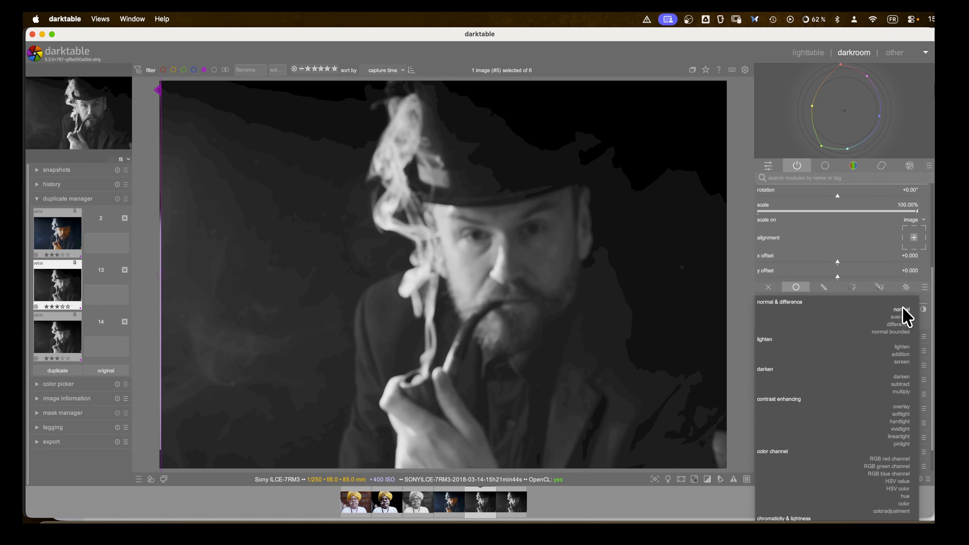
{"action": "left_click", "coordinate": [902, 407]}
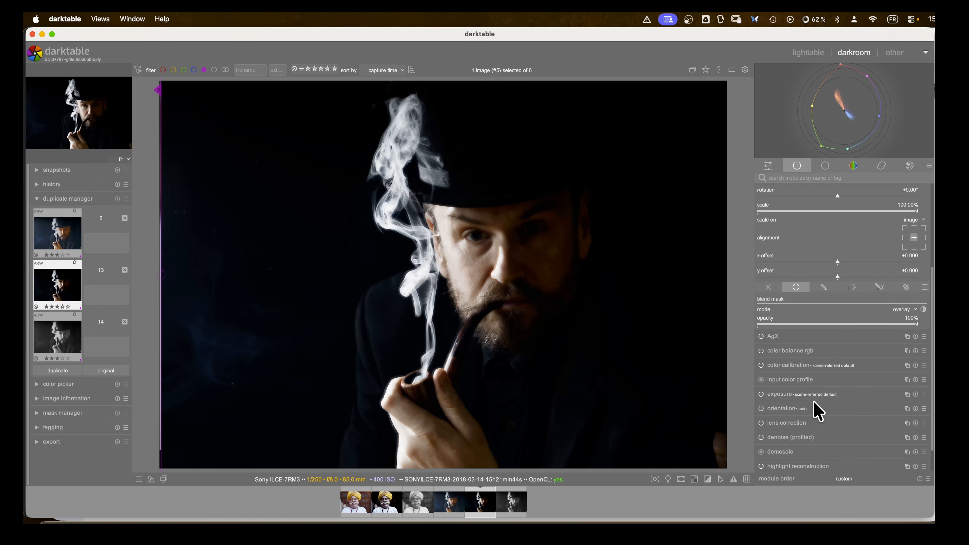
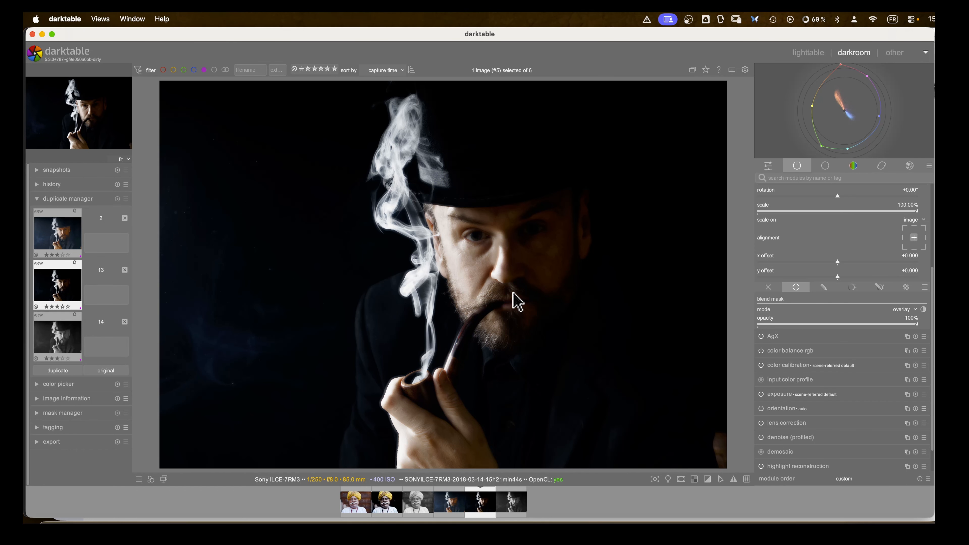
- On the blurred monochrome duplicate, enable negadoctor with film stock set to black and white film, and switch the module back off
{"action": "left_click", "coordinate": [513, 506]}
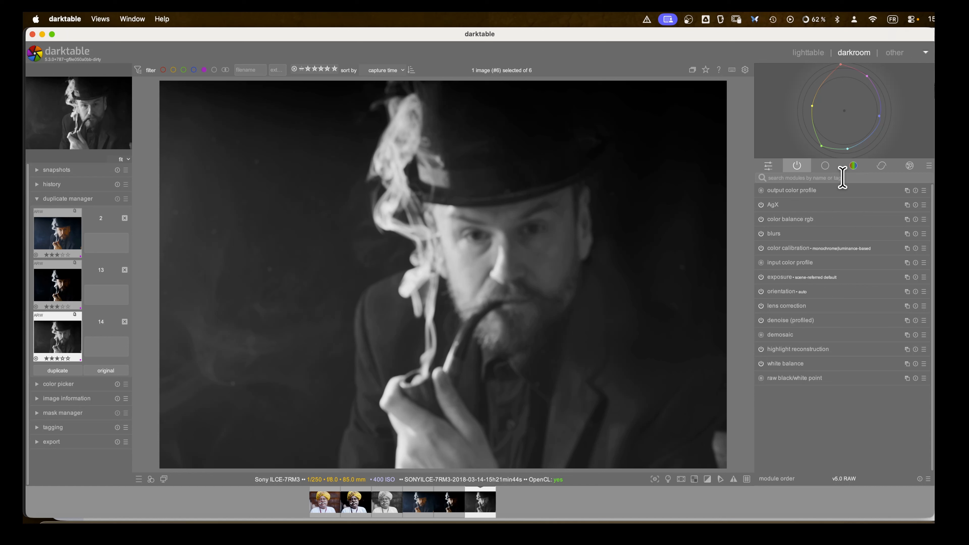
{"action": "type", "text": "ega"}
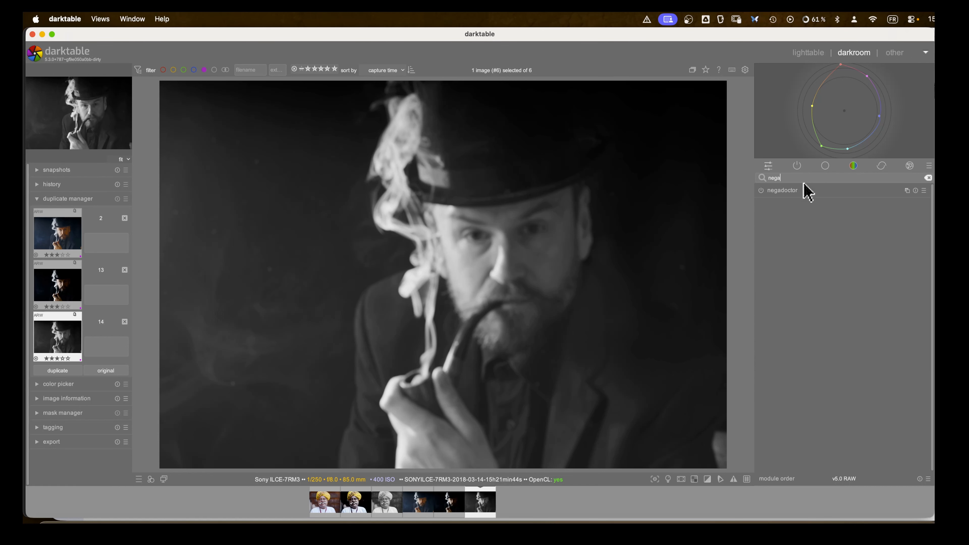
{"action": "left_click", "coordinate": [802, 190]}
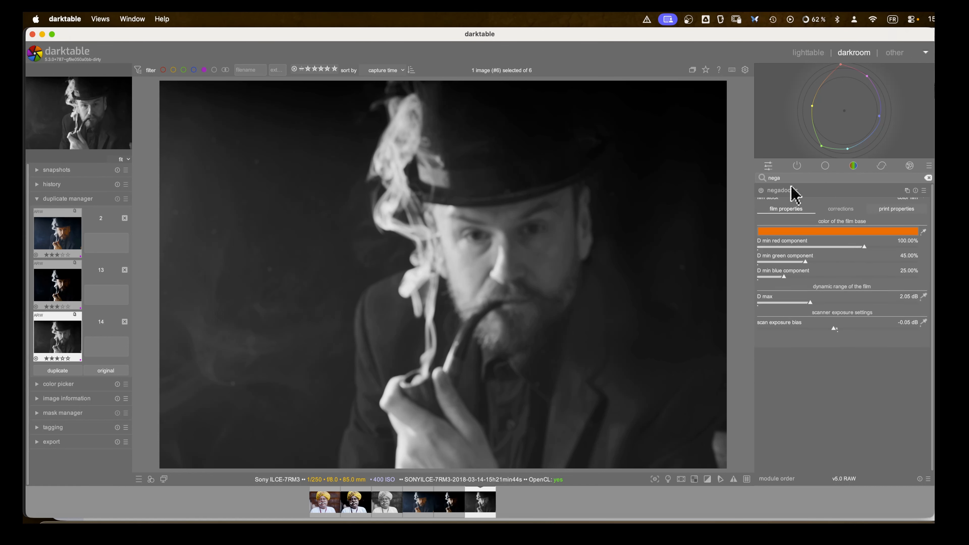
{"action": "left_click", "coordinate": [760, 190]}
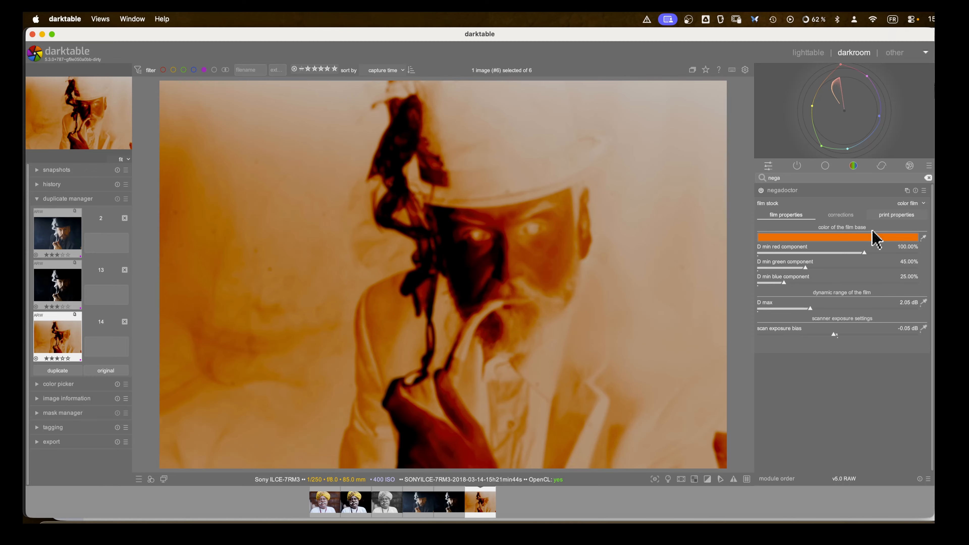
{"action": "left_click", "coordinate": [905, 205]}
{"action": "left_click", "coordinate": [903, 196]}
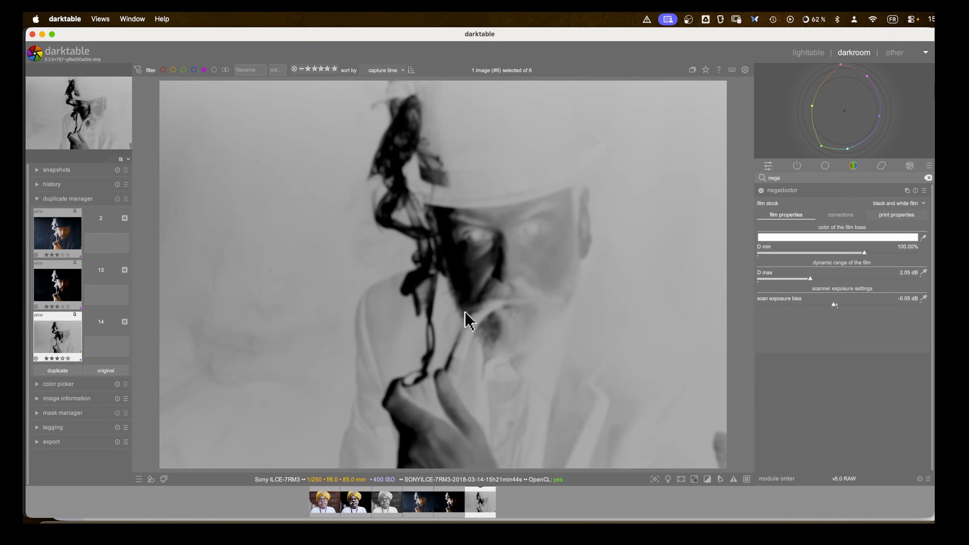
{"action": "left_click", "coordinate": [761, 191]}
{"action": "type", "text": "base"}
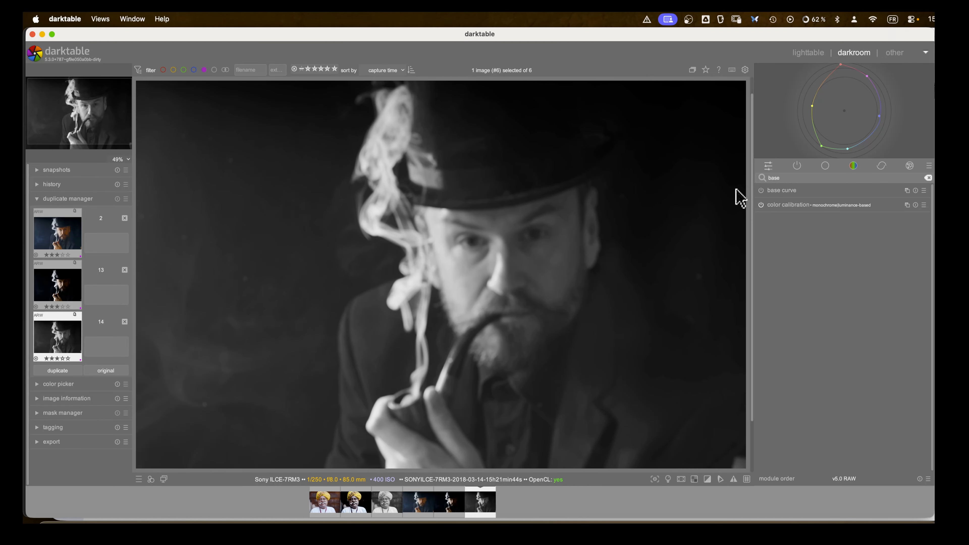
{"action": "left_click", "coordinate": [780, 191]}
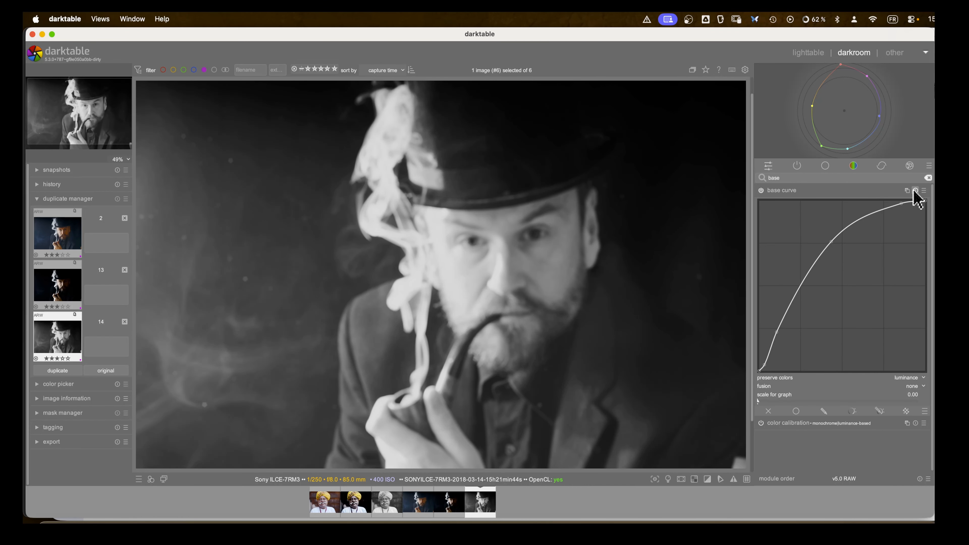
{"action": "left_click", "coordinate": [923, 191]}
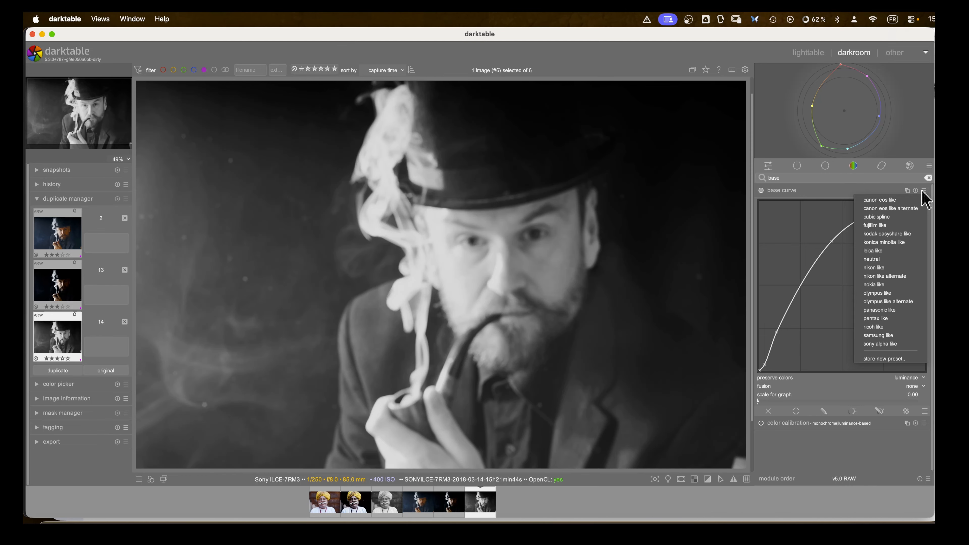
{"action": "left_click", "coordinate": [922, 191]}
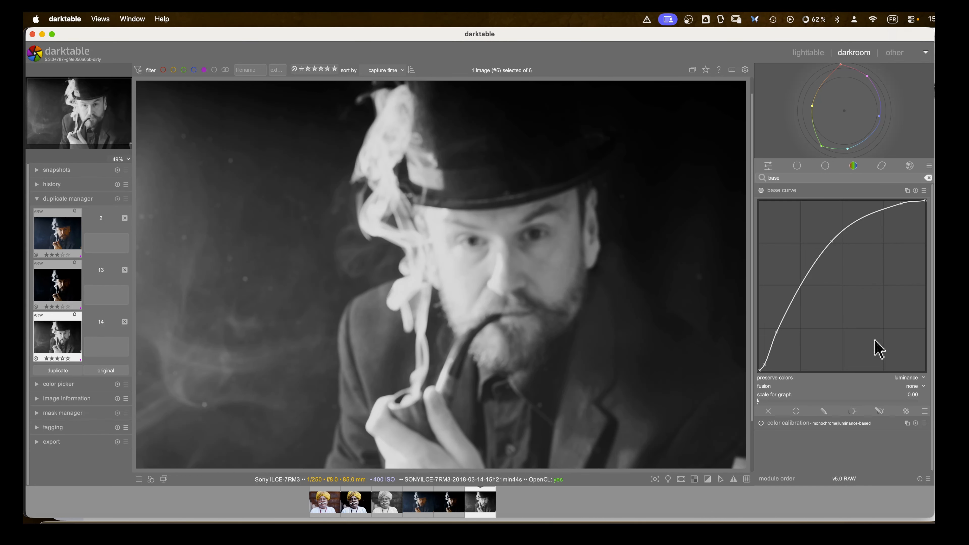
{"action": "left_click", "coordinate": [760, 190]}
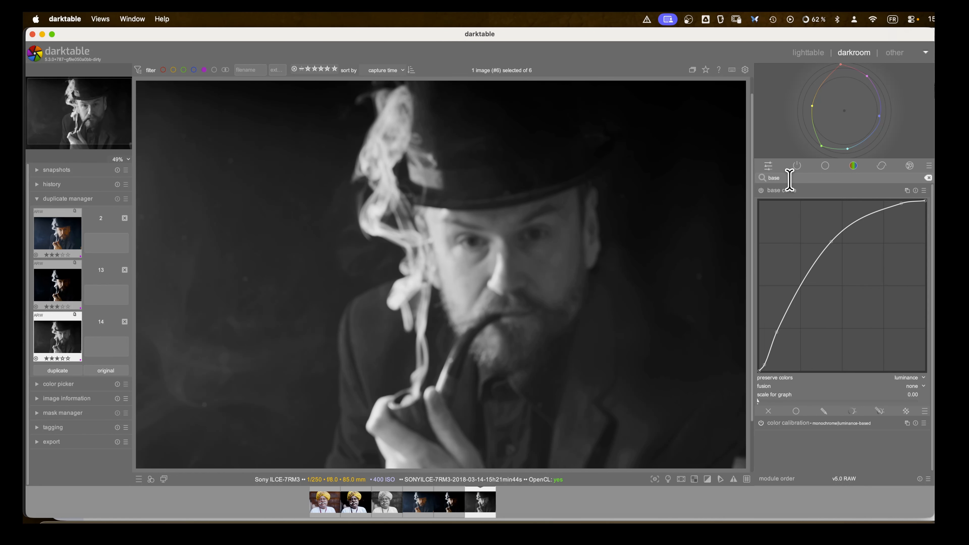
- Invert the monochrome duplicate with a descending diagonal line in the tone curve module, using cubic spline interpolation, and collapse the module
{"action": "left_click_drag", "start_coordinate": [790, 179], "coordinate": [757, 180]}
{"action": "type", "text": "curve"}
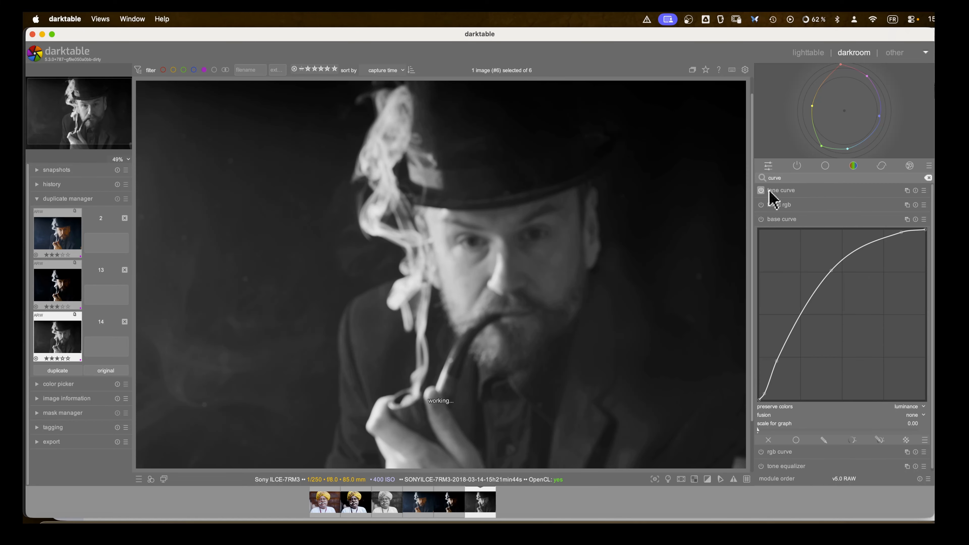
{"action": "left_click", "coordinate": [781, 192]}
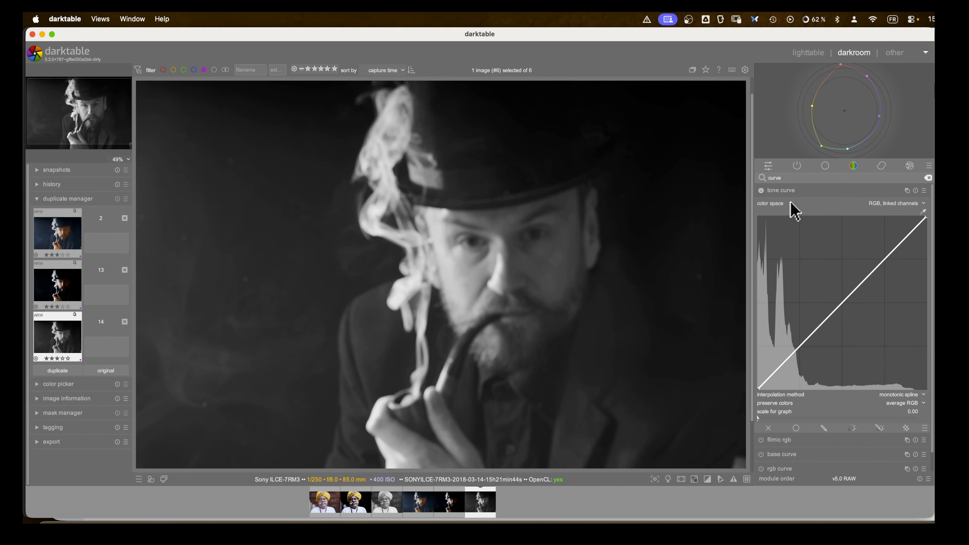
{"action": "left_click_drag", "start_coordinate": [925, 217], "coordinate": [926, 389]}
{"action": "left_click", "coordinate": [761, 395]}
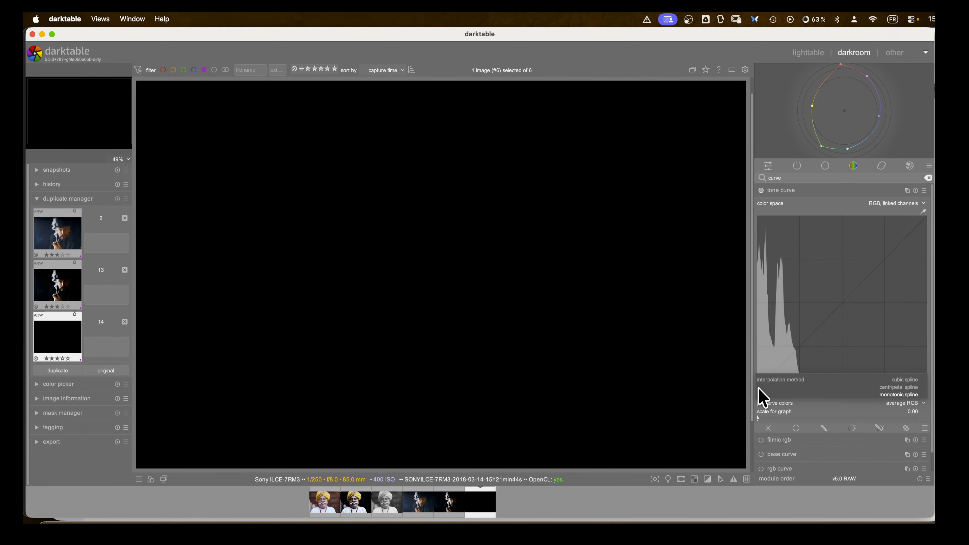
{"action": "left_click_drag", "start_coordinate": [759, 389], "coordinate": [755, 206]}
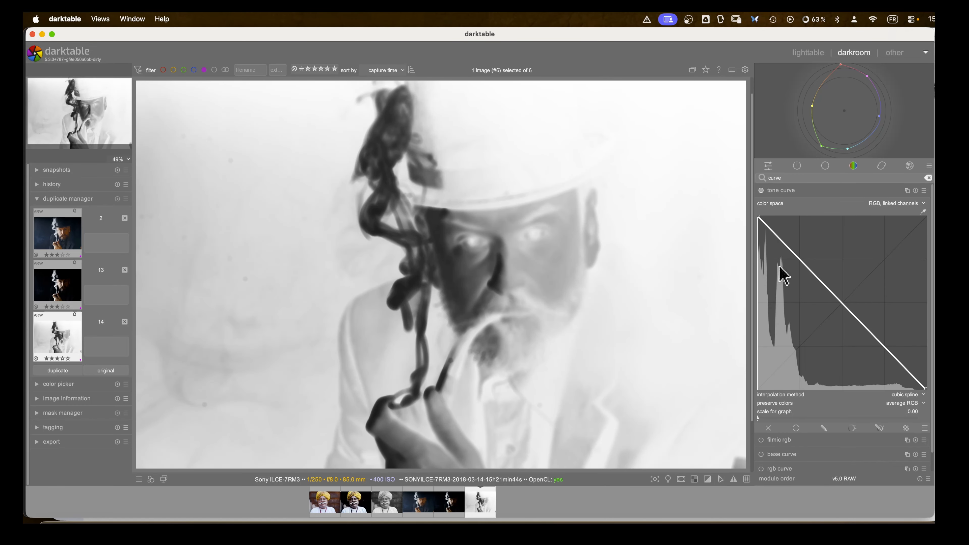
{"action": "left_click", "coordinate": [786, 191]}
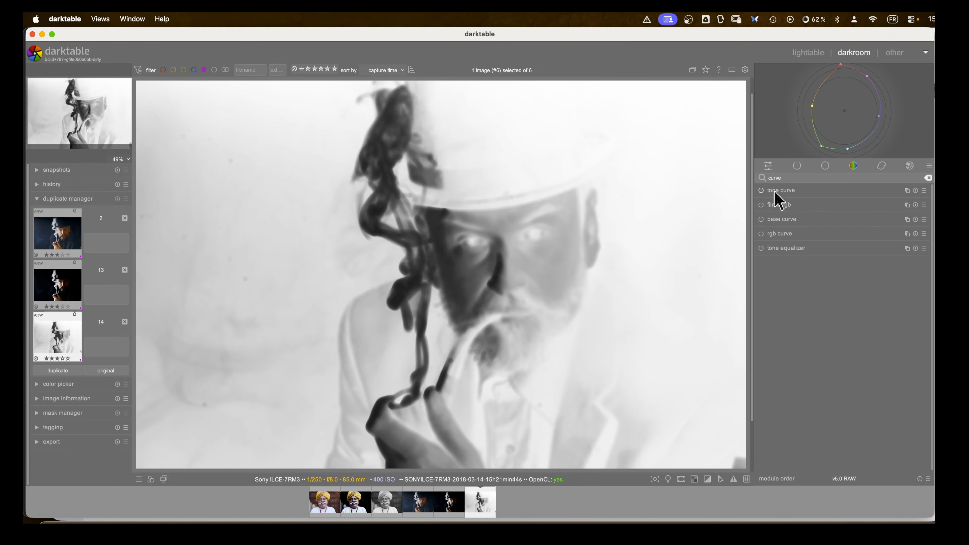
- Try negadoctor on top of the inverted tone curve, and disable negadoctor again among the active modules
{"action": "key", "text": "BackSpace"}
{"action": "key", "text": "BackSpace"}
{"action": "key", "text": "BackSpace"}
{"action": "key", "text": "BackSpace"}
{"action": "key", "text": "BackSpace"}
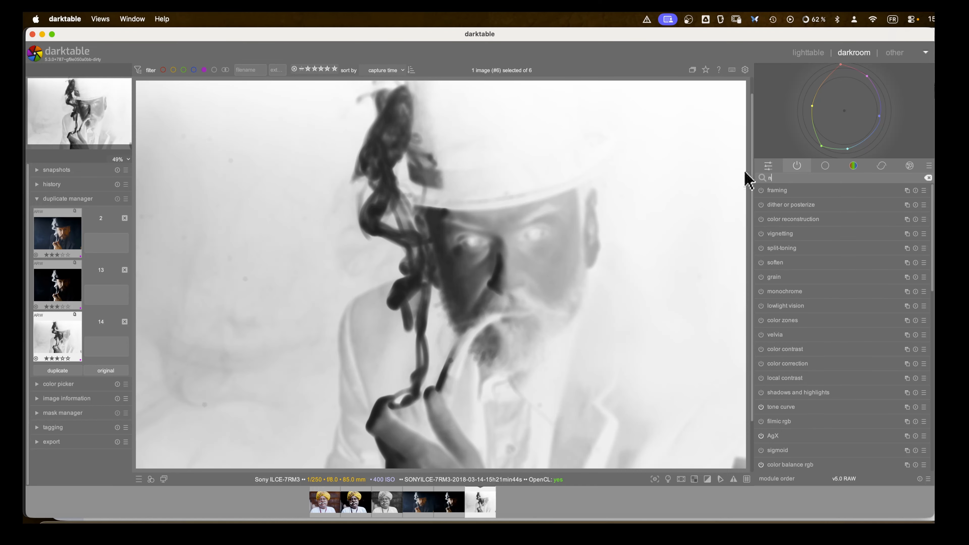
{"action": "type", "text": "neg"}
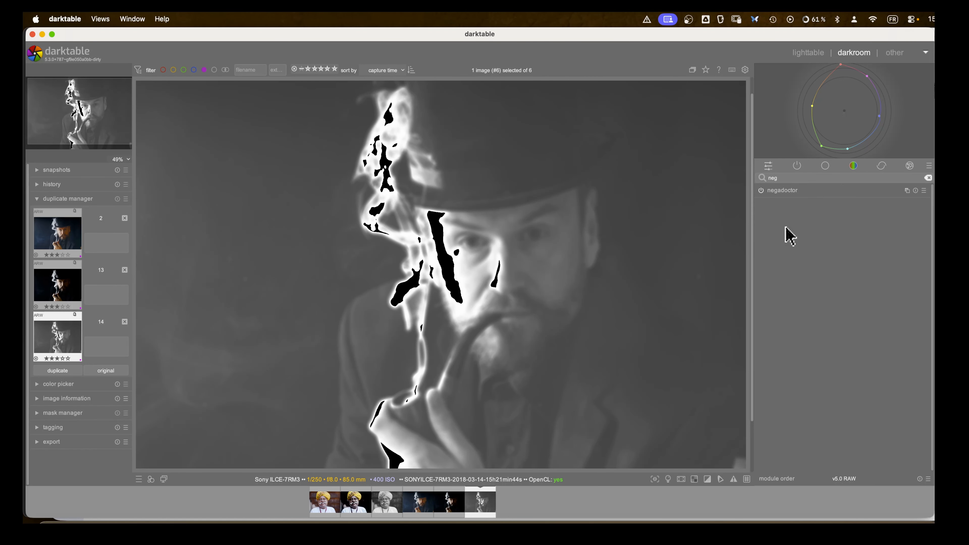
{"action": "left_click", "coordinate": [797, 166]}
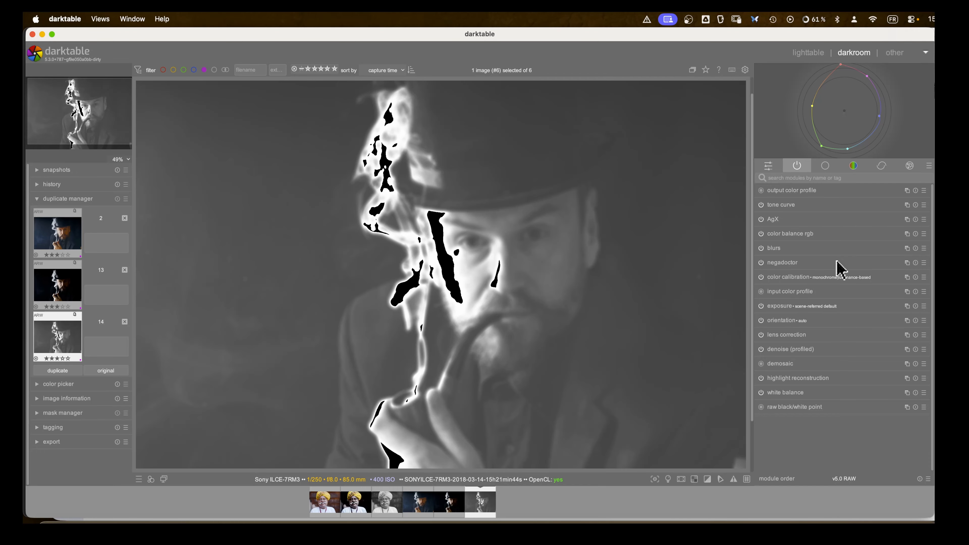
{"action": "left_click", "coordinate": [761, 263]}
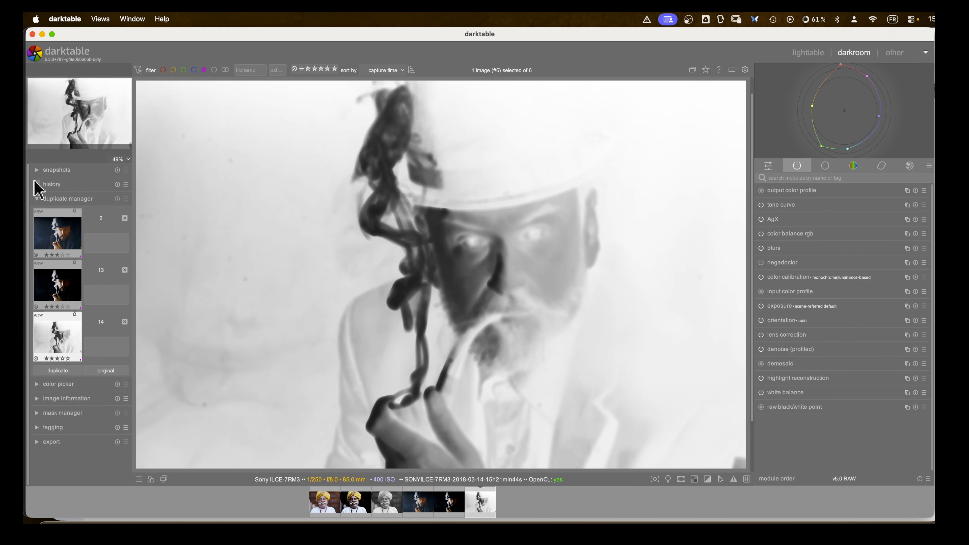
- Take a snapshot of the inverted duplicate, move the tone curve directly below AgX, and compare the image against the snapshot
{"action": "left_click", "coordinate": [38, 170]}
{"action": "left_click", "coordinate": [81, 196]}
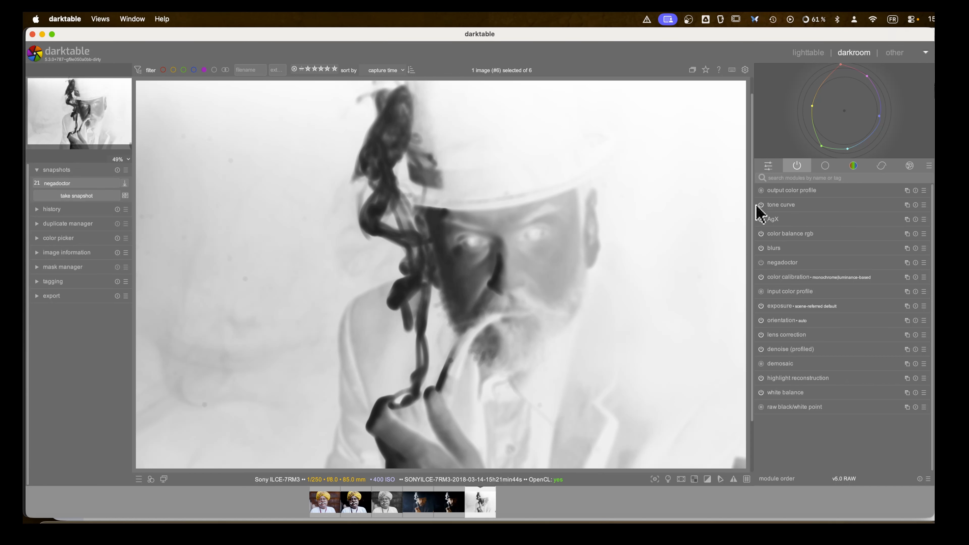
{"action": "left_click_drag", "start_coordinate": [774, 208], "coordinate": [778, 234]}
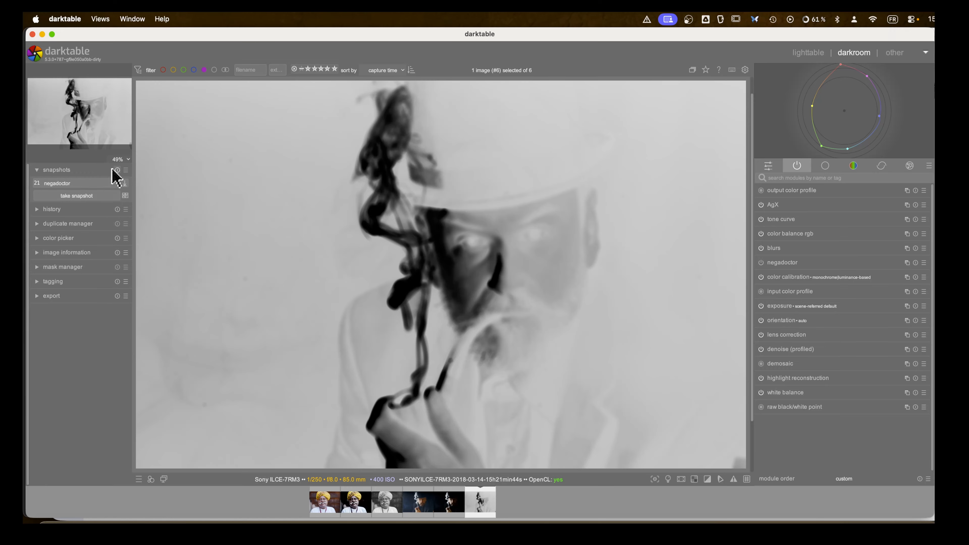
{"action": "left_click", "coordinate": [82, 183]}
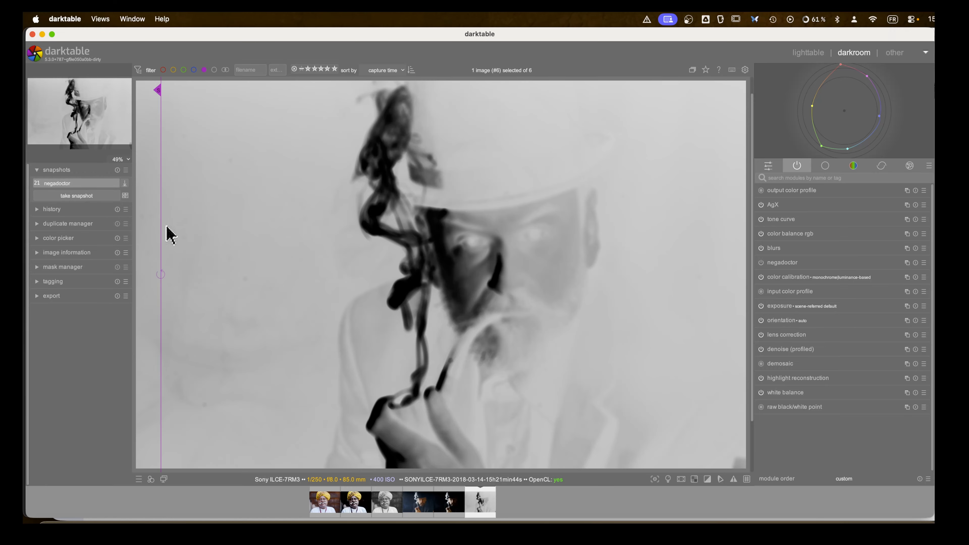
{"action": "left_click_drag", "start_coordinate": [160, 240], "coordinate": [178, 255]}
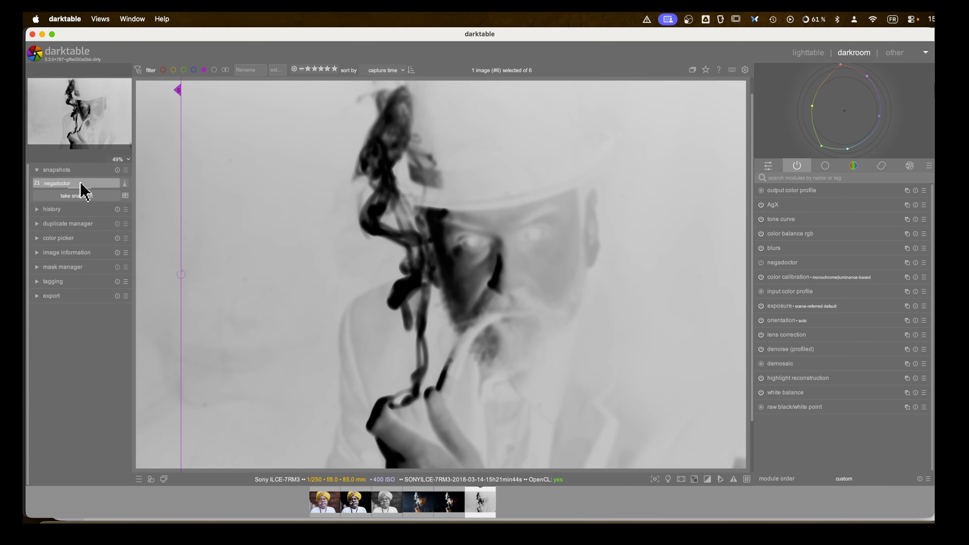
- Replace the tone curve inversion with negadoctor by disabling tone curve and enabling negadoctor, and reset the snapshots
{"action": "left_click", "coordinate": [761, 219]}
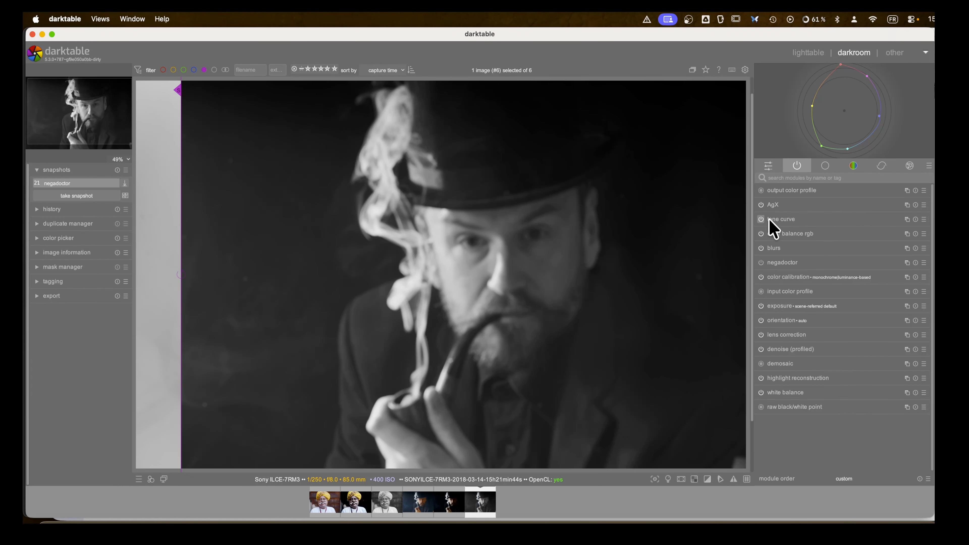
{"action": "left_click", "coordinate": [760, 263]}
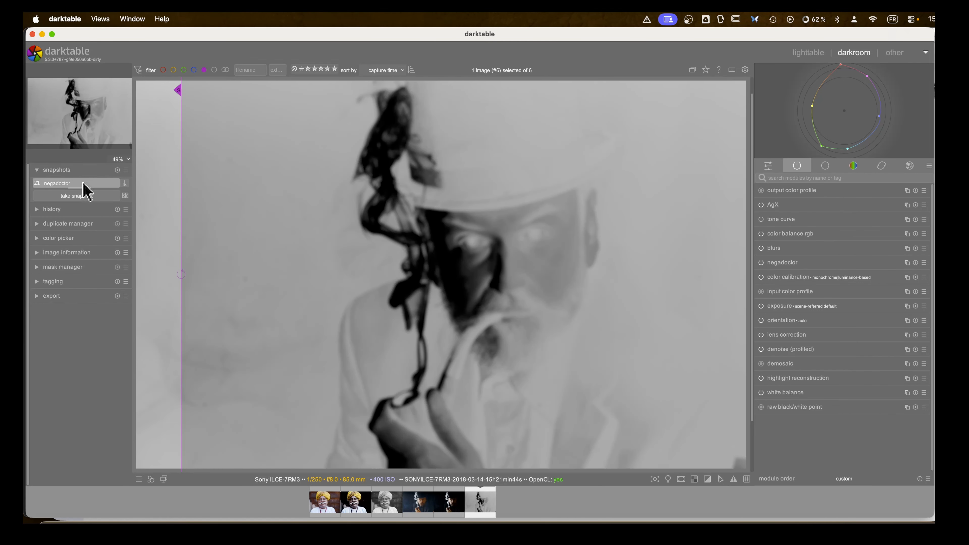
{"action": "left_click", "coordinate": [109, 171]}
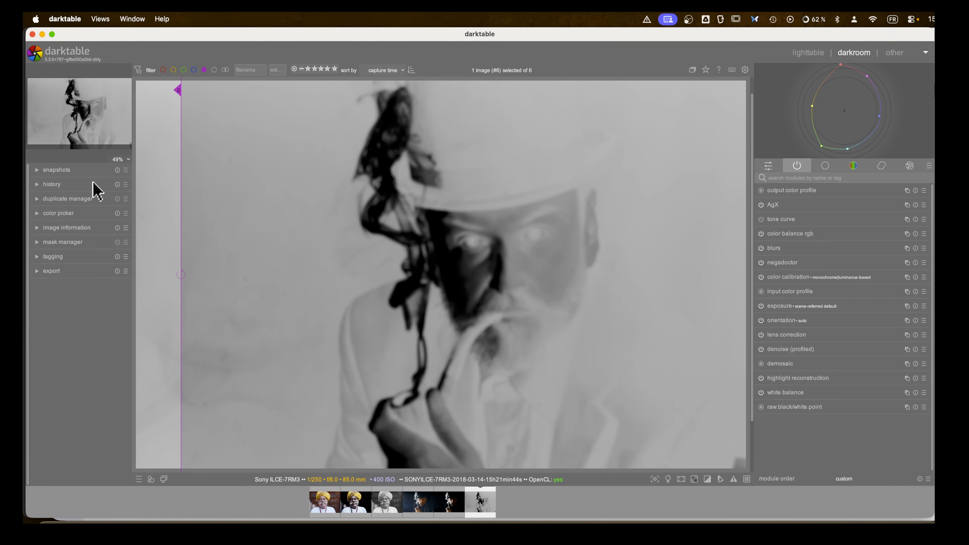
{"action": "left_click", "coordinate": [116, 170]}
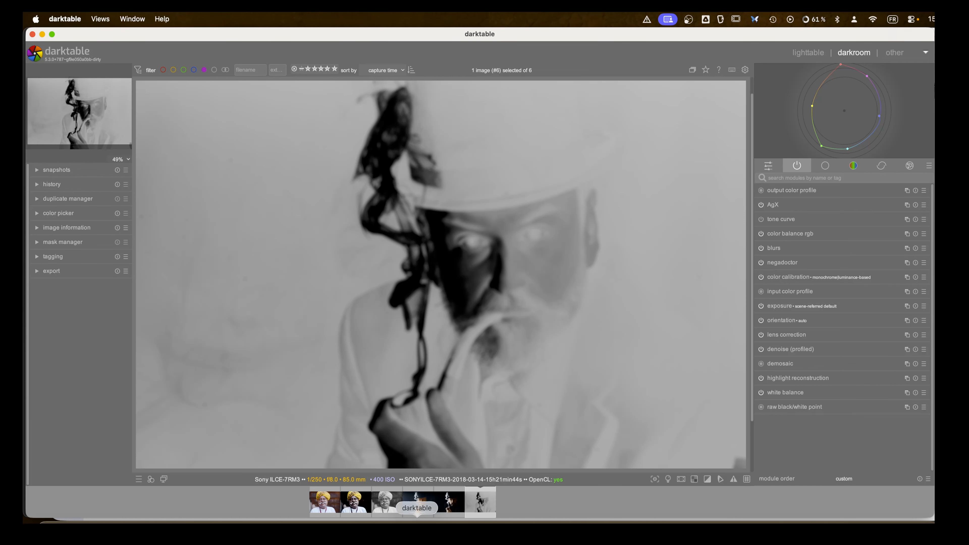
- Switch to the Notability note and draw a dark green curve from 1 that mirrors the light green curve around 0,5
{"action": "left_click", "coordinate": [591, 526]}
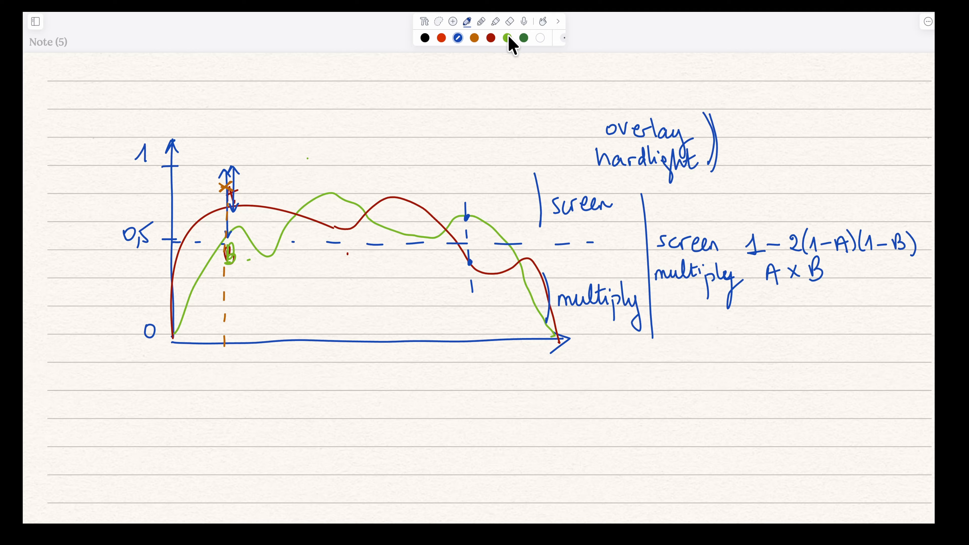
{"action": "left_click", "coordinate": [523, 38]}
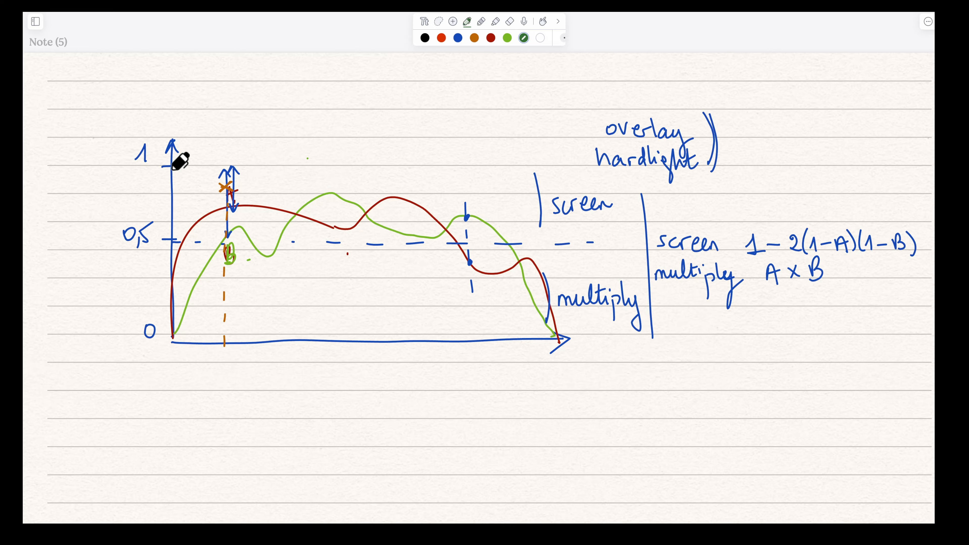
{"action": "mouse_move", "coordinate": [173, 168]}
{"action": "left_mouse_down"}
{"action": "mouse_move", "coordinate": [222, 248]}
{"action": "mouse_move", "coordinate": [267, 230]}
{"action": "mouse_move", "coordinate": [324, 276]}
{"action": "mouse_move", "coordinate": [375, 275]}
{"action": "mouse_move", "coordinate": [433, 254]}
{"action": "mouse_move", "coordinate": [464, 278]}
{"action": "mouse_move", "coordinate": [492, 283]}
{"action": "mouse_move", "coordinate": [540, 211]}
{"action": "mouse_move", "coordinate": [561, 146]}
{"action": "left_mouse_up"}
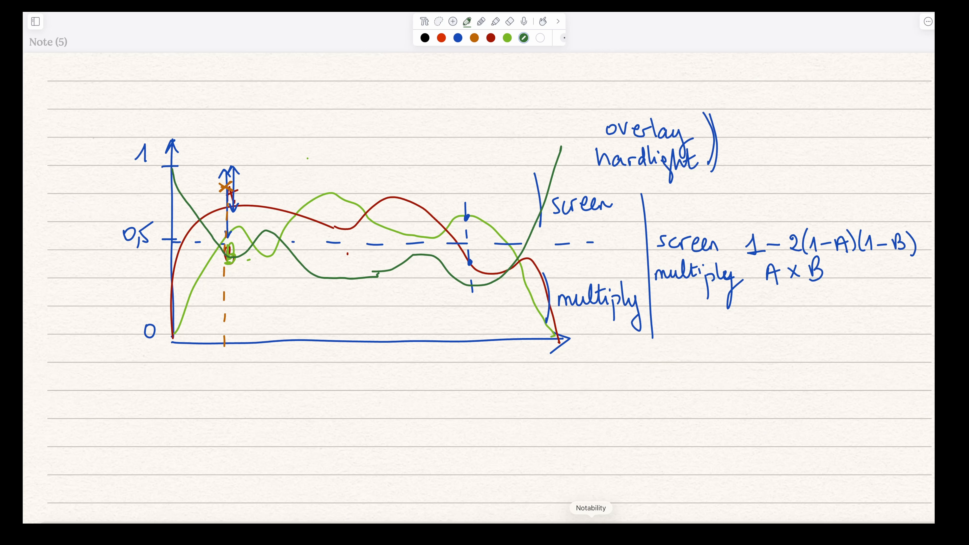
- Switch back to darktable and move the color duplicate's collapsed composite module above output color profile
{"action": "left_click", "coordinate": [415, 519]}
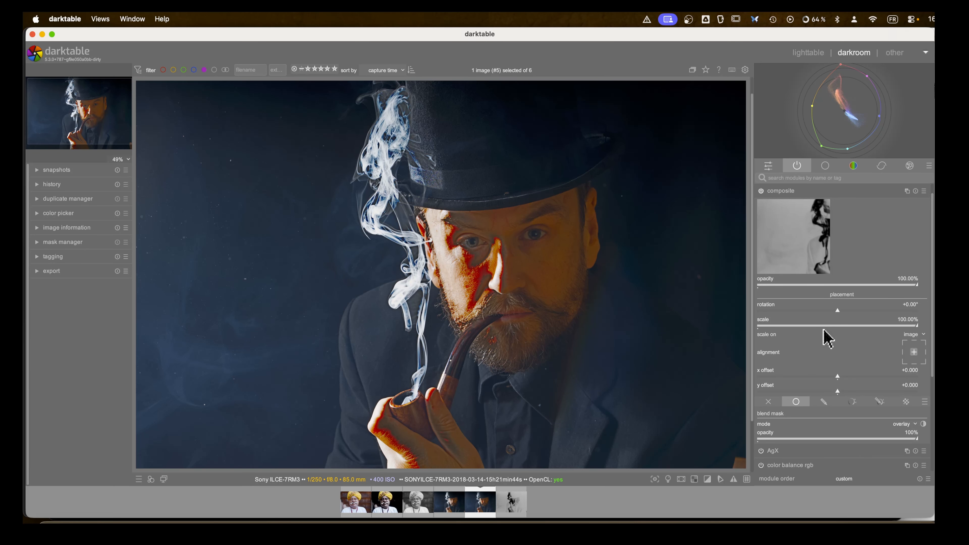
{"action": "left_click", "coordinate": [782, 192]}
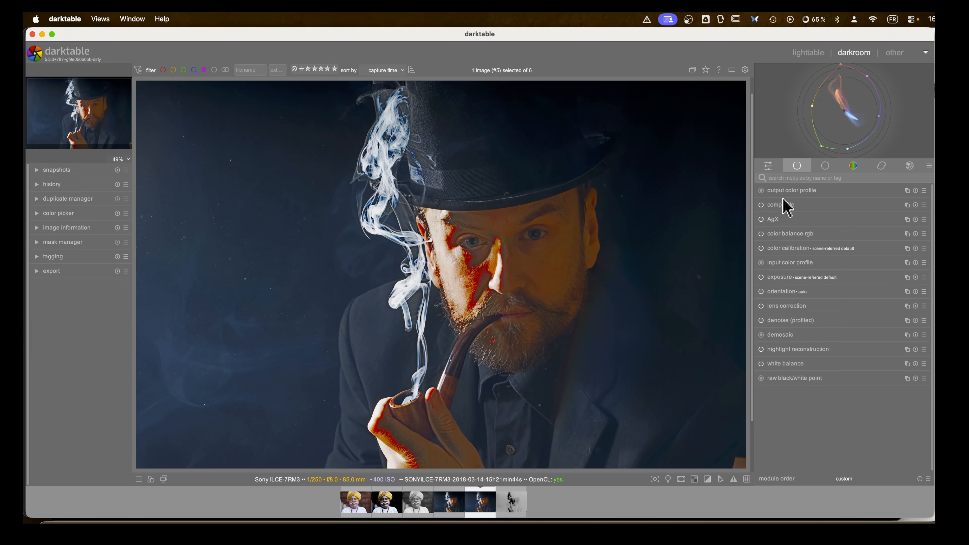
{"action": "left_click_drag", "start_coordinate": [782, 199], "coordinate": [784, 184]}
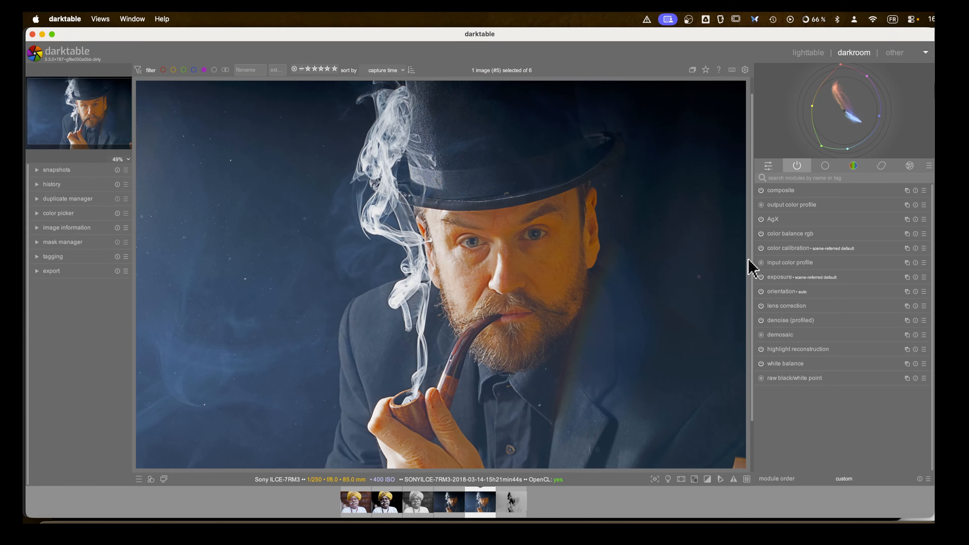
- Expand the composite module and lower the overlaid negative's opacity to about 65%
{"action": "left_click", "coordinate": [778, 189]}
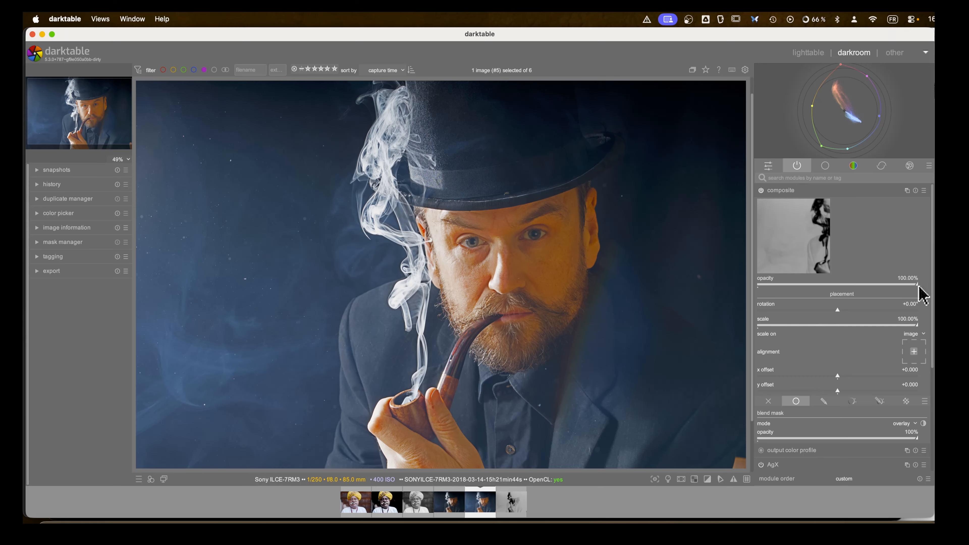
{"action": "left_click_drag", "start_coordinate": [917, 287], "coordinate": [861, 288]}
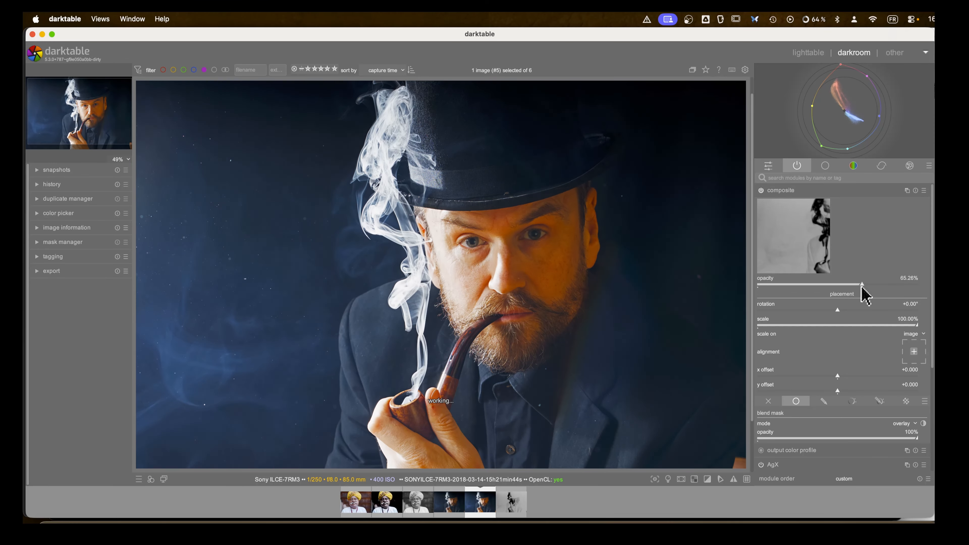
- Collapse the composite module and lower the color balance rgb global chroma to about -33%
{"action": "left_click", "coordinate": [793, 191]}
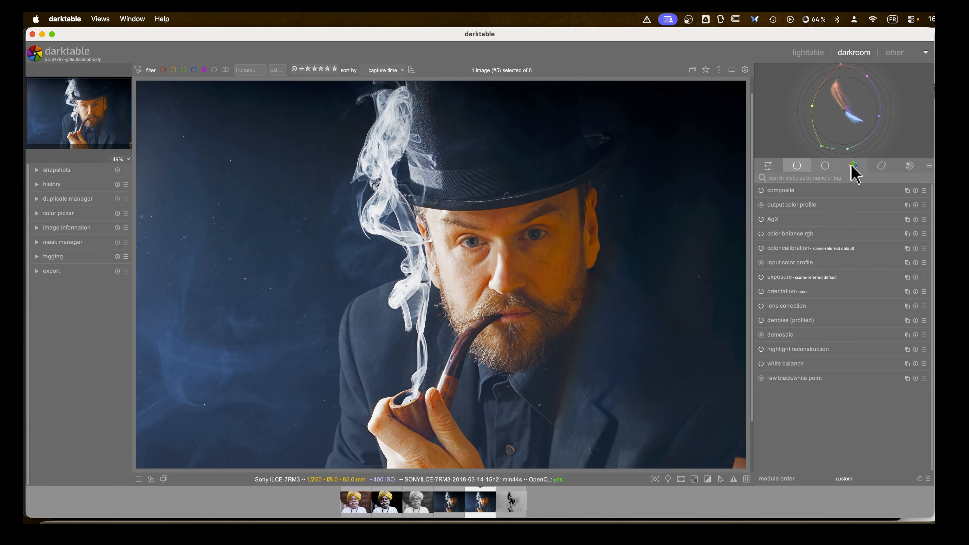
{"action": "left_click", "coordinate": [853, 165]}
{"action": "left_click", "coordinate": [784, 228]}
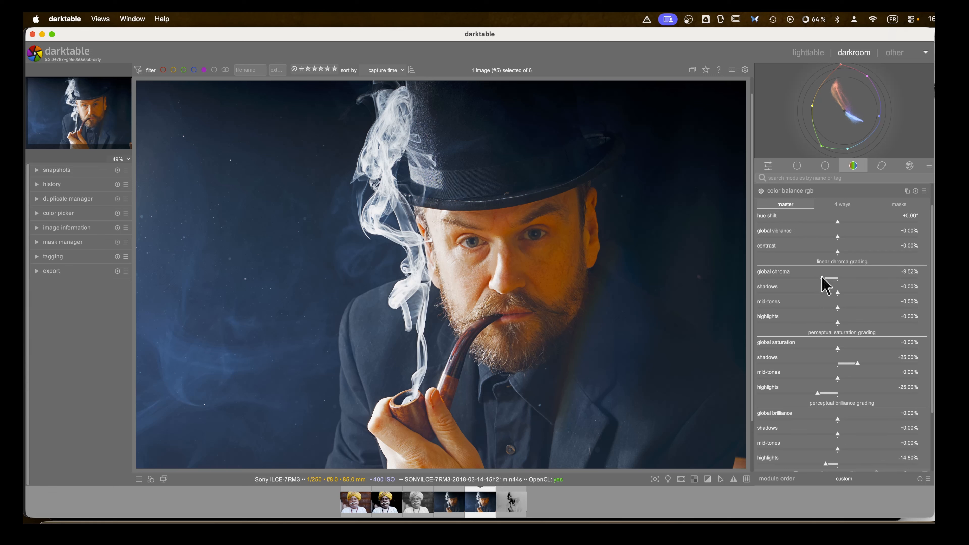
{"action": "left_click_drag", "start_coordinate": [821, 276], "coordinate": [784, 278]}
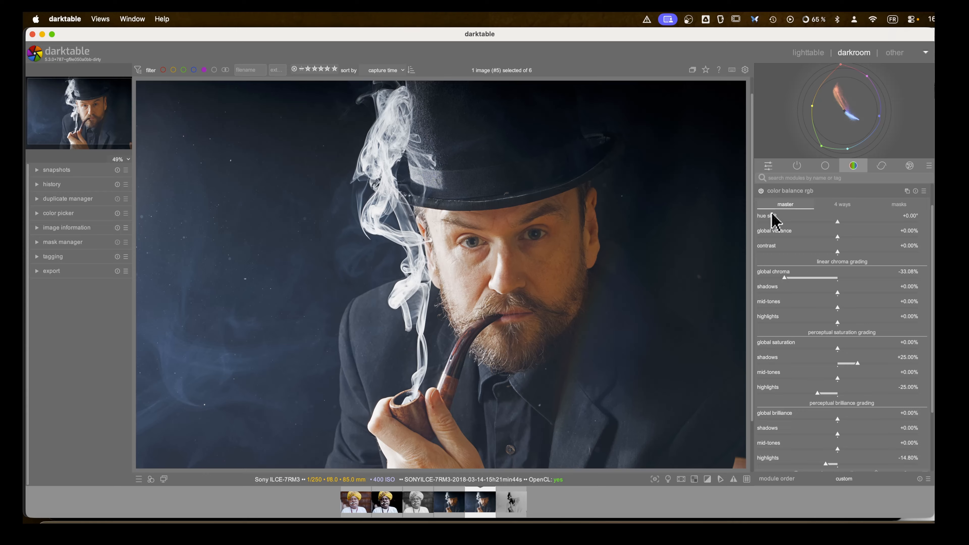
{"action": "left_click", "coordinate": [789, 193]}
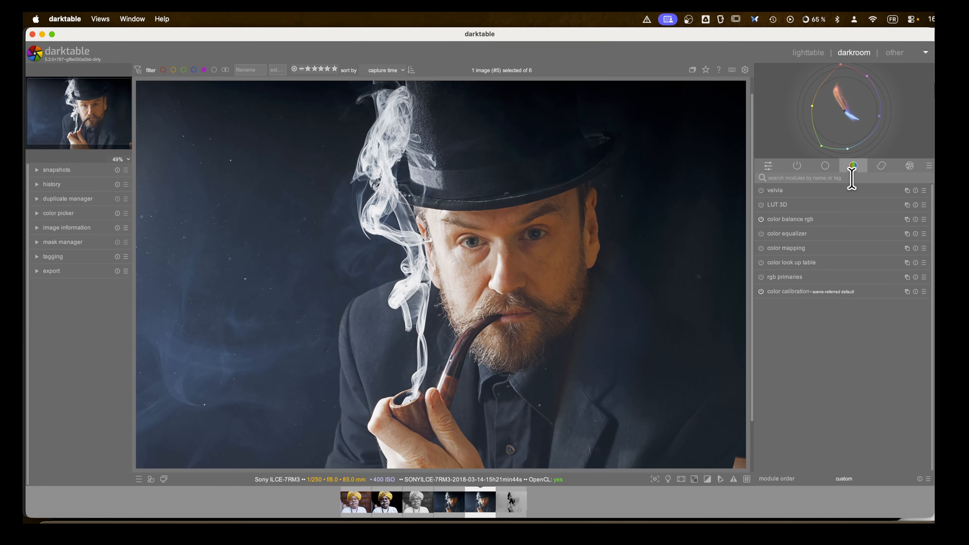
- Apply the dehaze extra contrast preset in diffuse or sharpen and raise its edge sensitivity to about 1.96
{"action": "left_click", "coordinate": [879, 166]}
{"action": "left_click", "coordinate": [924, 205]}
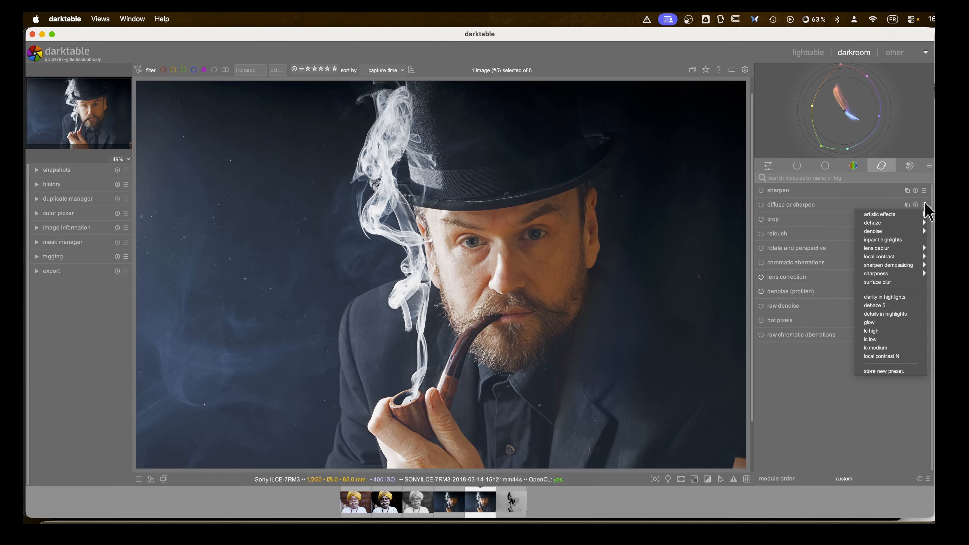
{"action": "left_click", "coordinate": [817, 231]}
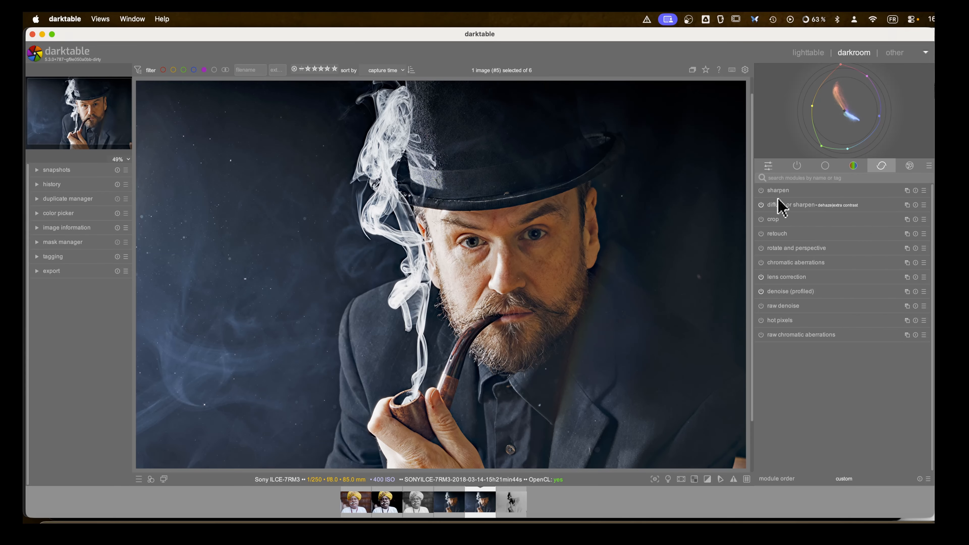
{"action": "left_click", "coordinate": [780, 206]}
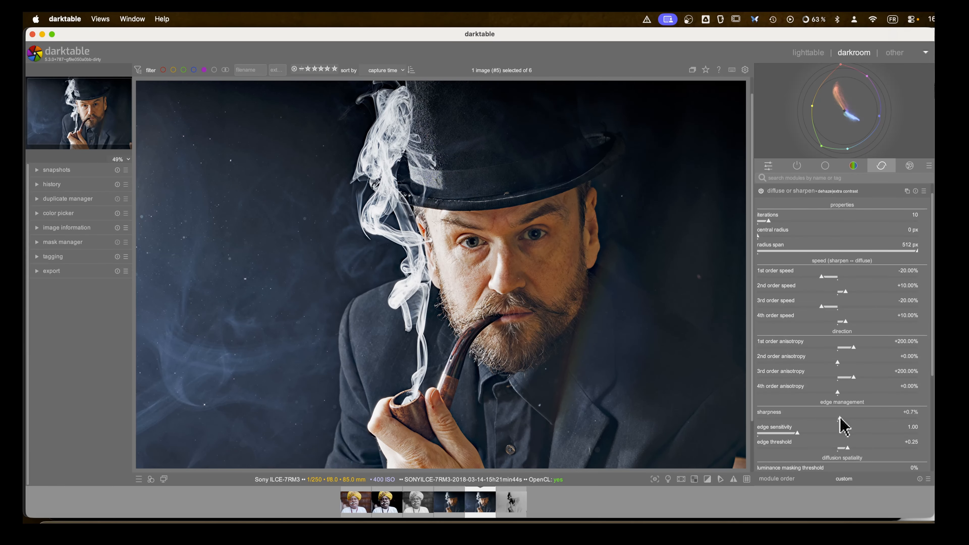
{"action": "left_click_drag", "start_coordinate": [798, 434], "coordinate": [837, 440]}
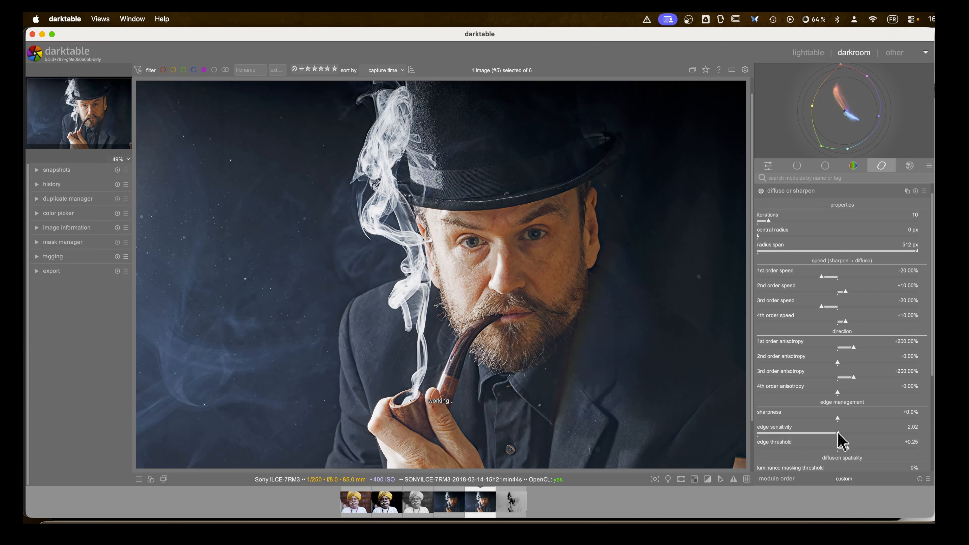
{"action": "left_click", "coordinate": [802, 192]}
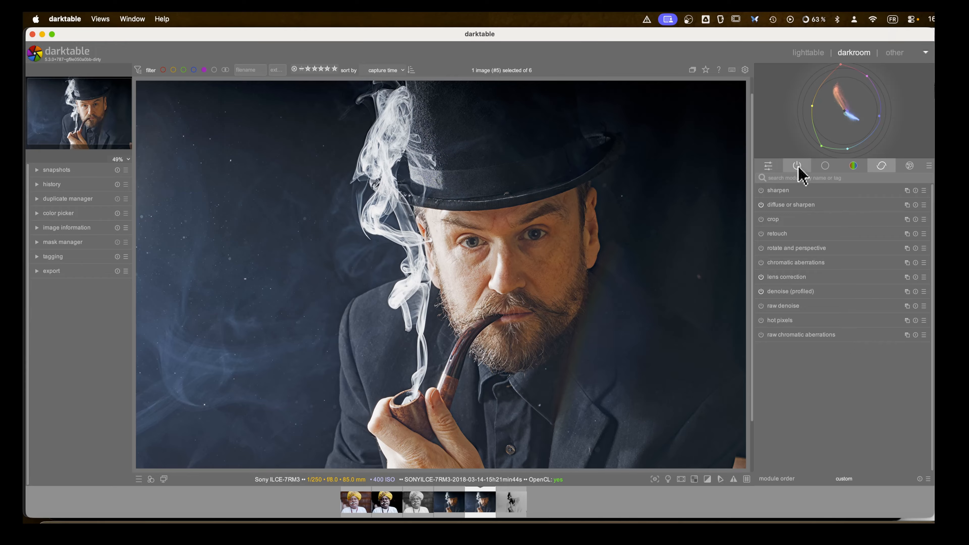
- Enable tone equalizer with the all purposes mask blending preset and pull its curve down to about -1 EV between -6 and -4 EV
{"action": "left_click", "coordinate": [828, 165]}
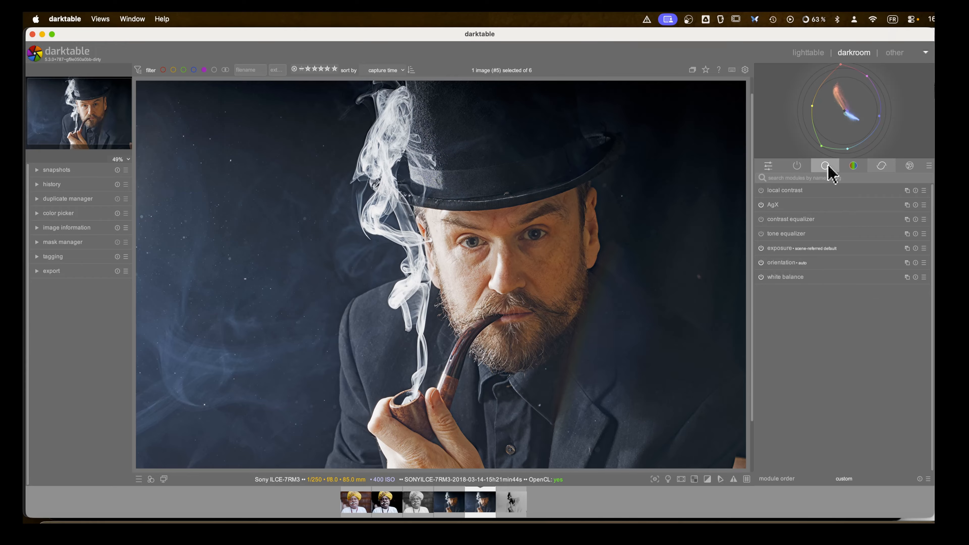
{"action": "left_click", "coordinate": [764, 234]}
{"action": "left_click", "coordinate": [784, 234]}
{"action": "left_click", "coordinate": [788, 234]}
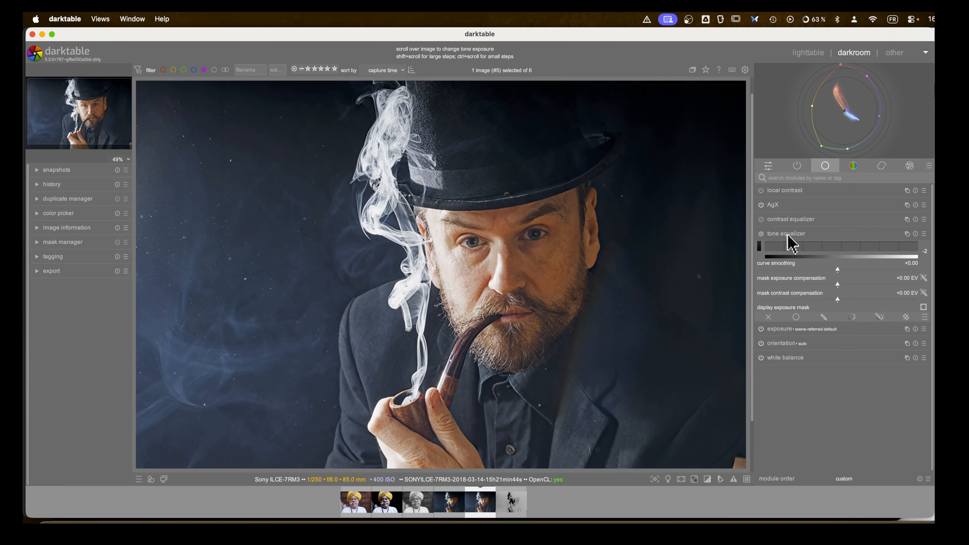
{"action": "left_click", "coordinate": [923, 363]}
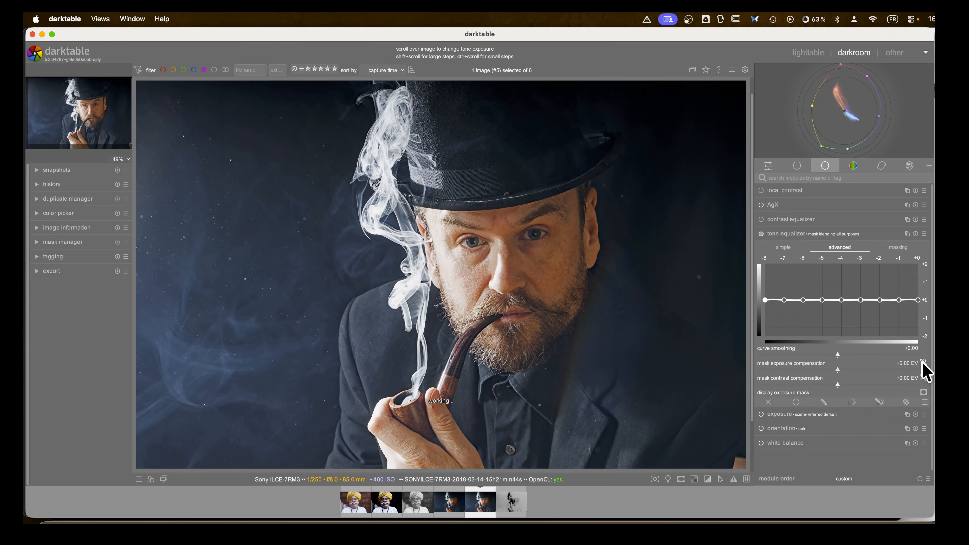
{"action": "left_click_drag", "start_coordinate": [816, 314], "coordinate": [794, 317]}
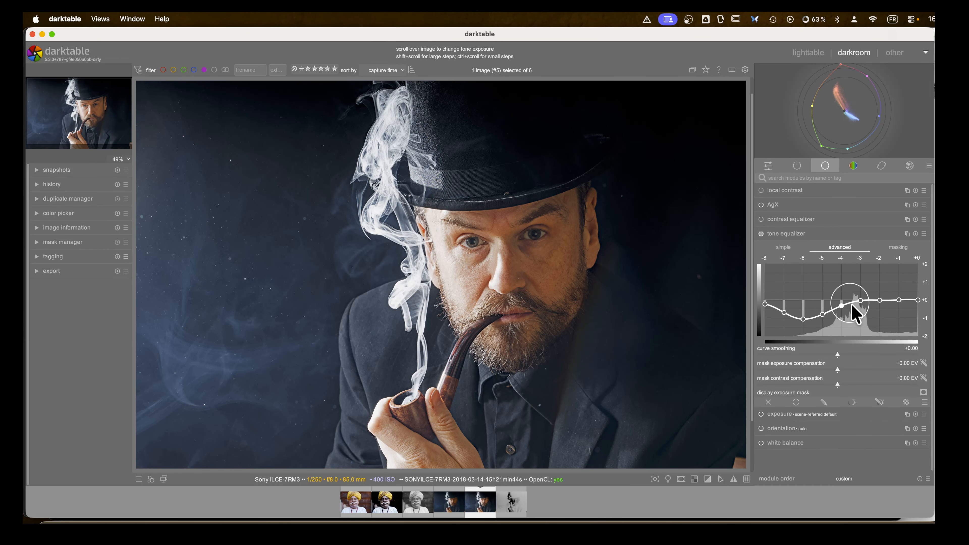
{"action": "mouse_move", "coordinate": [854, 310]}
{"action": "left_mouse_down"}
{"action": "mouse_move", "coordinate": [854, 322]}
{"action": "mouse_move", "coordinate": [877, 299]}
{"action": "mouse_move", "coordinate": [850, 313]}
{"action": "left_mouse_up"}
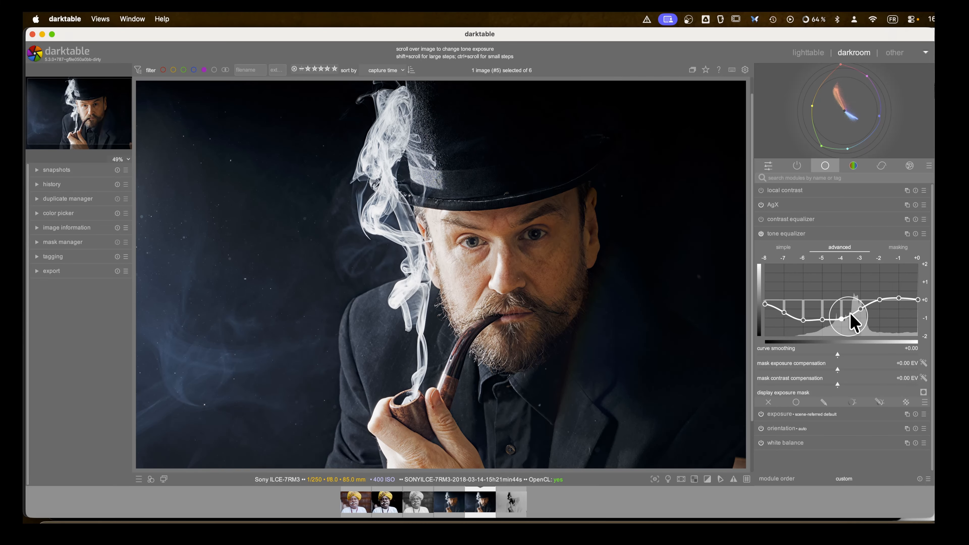
{"action": "left_click", "coordinate": [776, 233]}
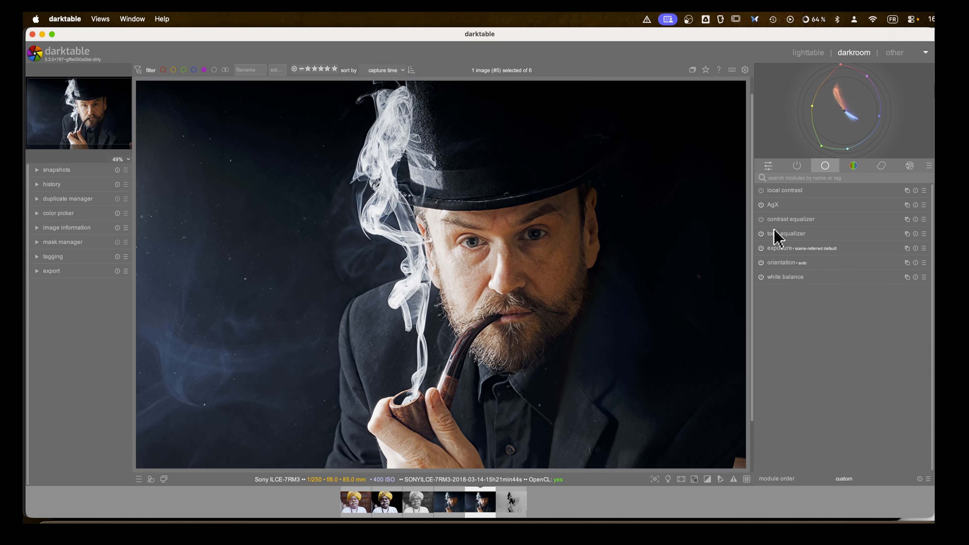
- Slightly raise the fine and medium detail luma curve in contrast equalizer using a wide adjustment radius
{"action": "left_click", "coordinate": [790, 220]}
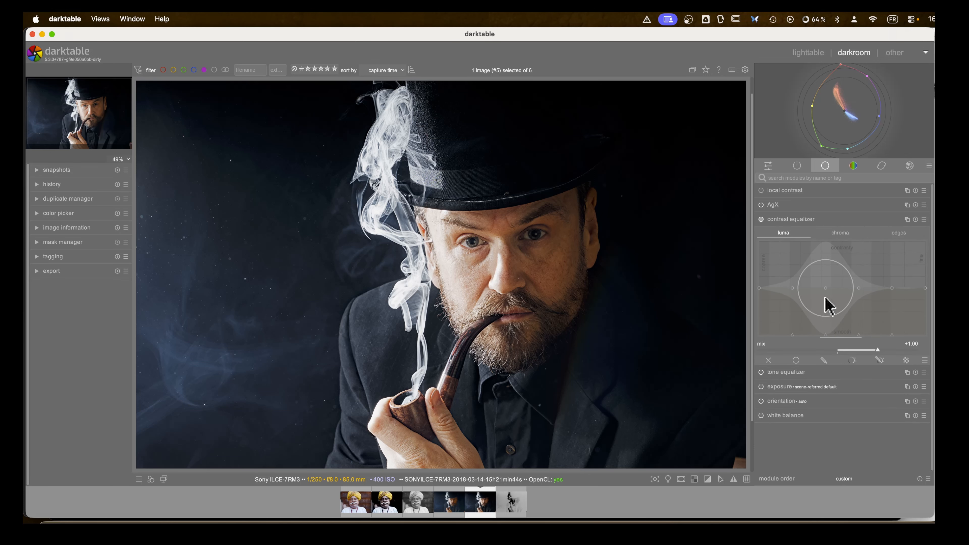
{"action": "scroll", "coordinate": [827, 305], "scroll_direction": "down", "scroll_amount": 10}
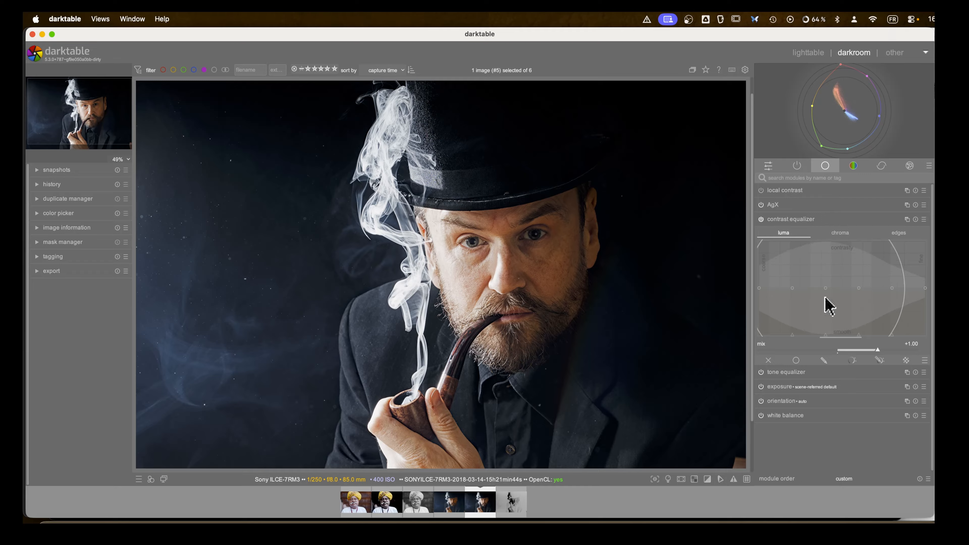
{"action": "left_click_drag", "start_coordinate": [825, 288], "coordinate": [826, 284]}
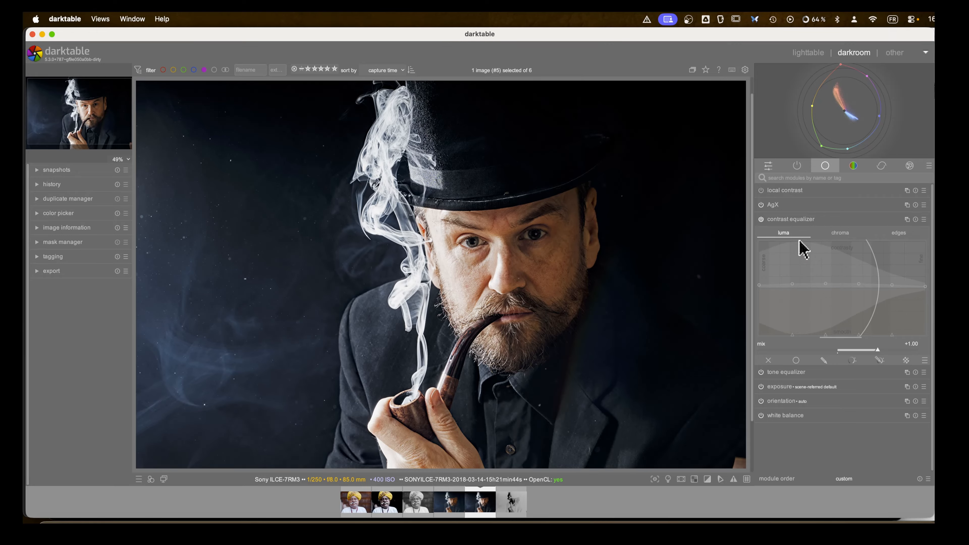
{"action": "left_click", "coordinate": [789, 220]}
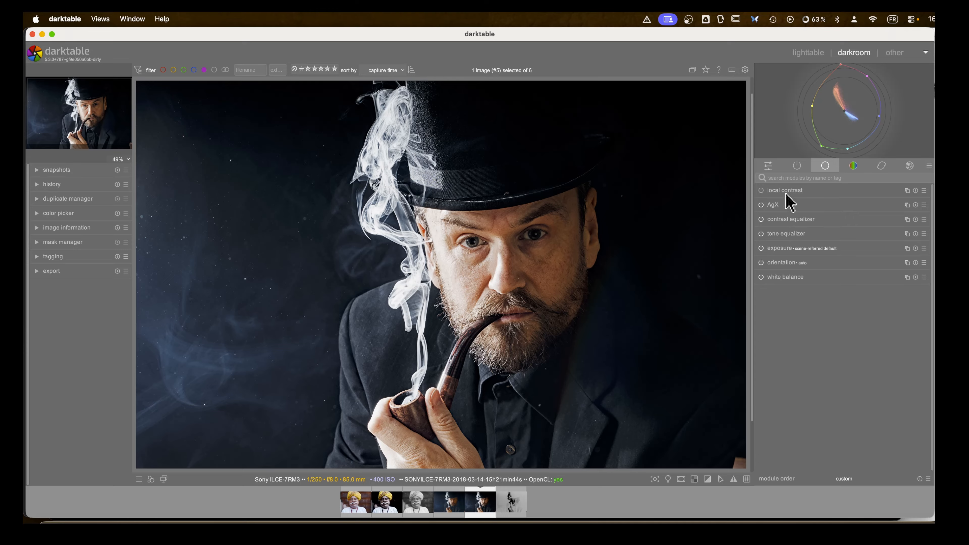
- Add a second exposure instance and apply the vignette preset to it
{"action": "left_click", "coordinate": [797, 166]}
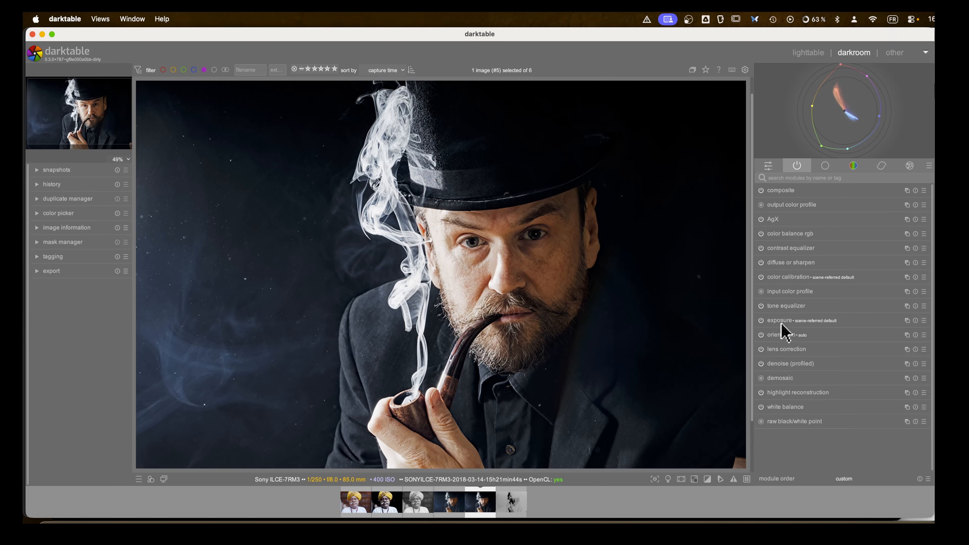
{"action": "right_click", "coordinate": [906, 320]}
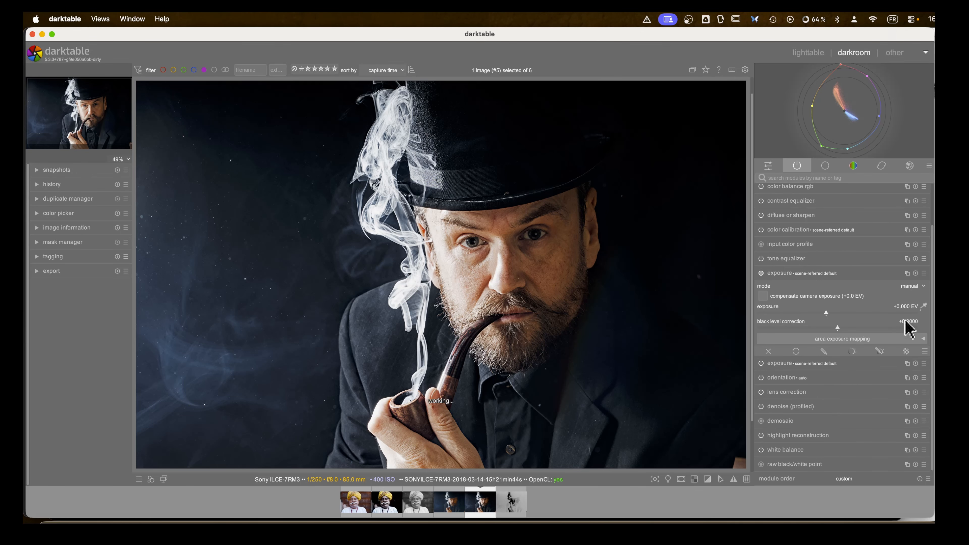
{"action": "left_click", "coordinate": [923, 273]}
{"action": "left_click", "coordinate": [889, 339]}
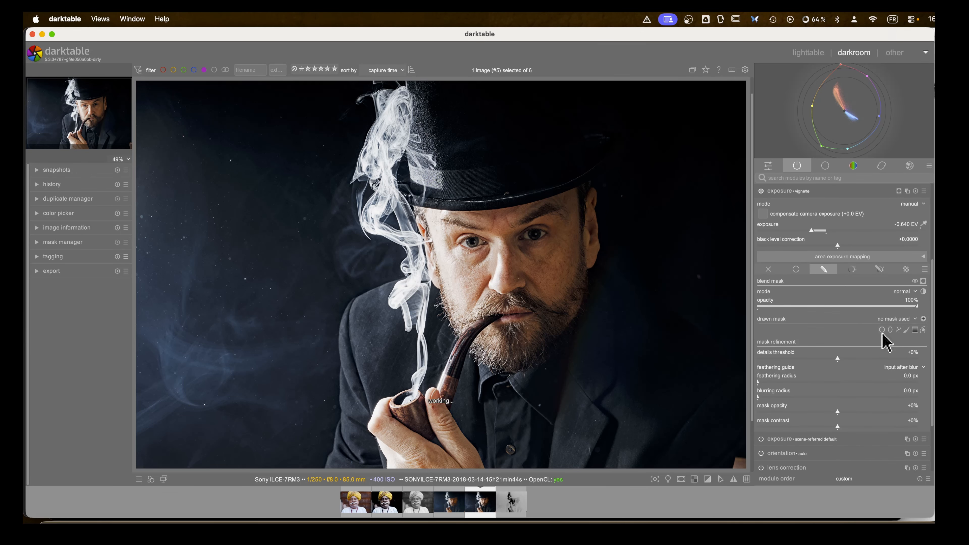
- Place an elliptical mask around the man's face for the vignette and lower its exposure to about -2.2 EV
{"action": "left_click", "coordinate": [890, 330]}
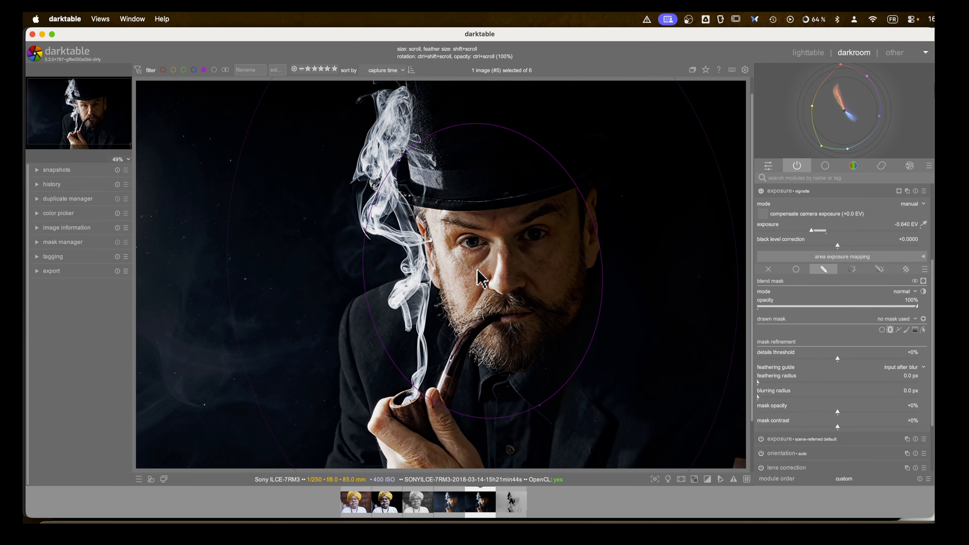
{"action": "left_click", "coordinate": [468, 286]}
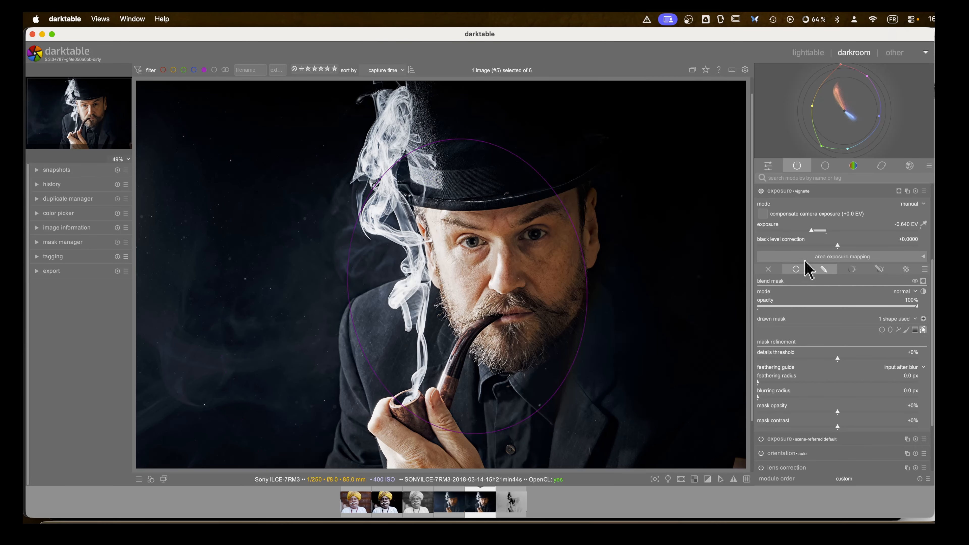
{"action": "left_click", "coordinate": [781, 192]}
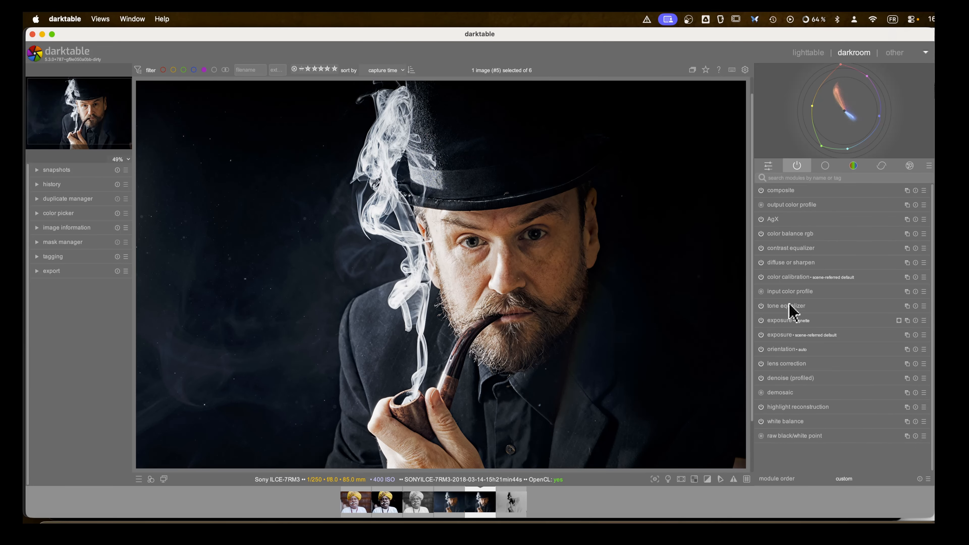
{"action": "left_click", "coordinate": [783, 320]}
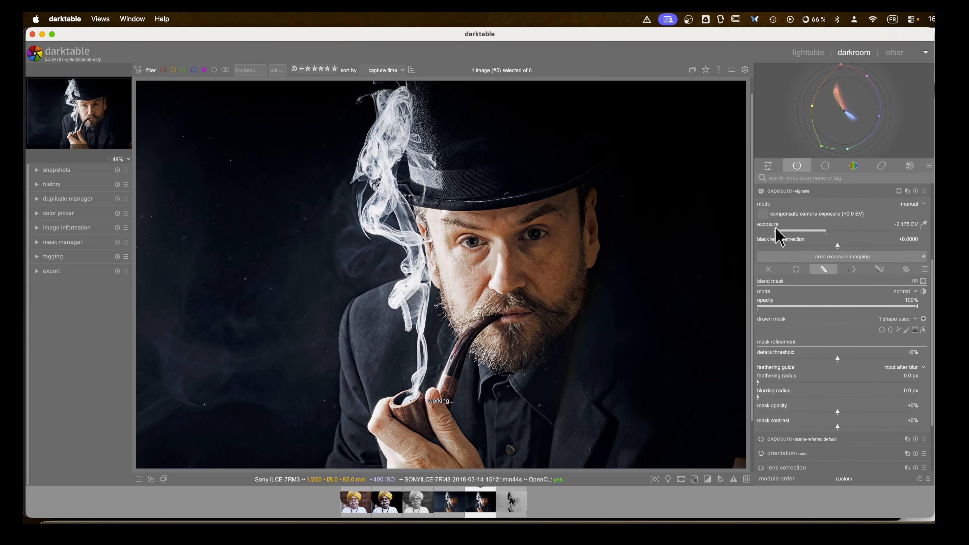
{"action": "left_click", "coordinate": [784, 192]}
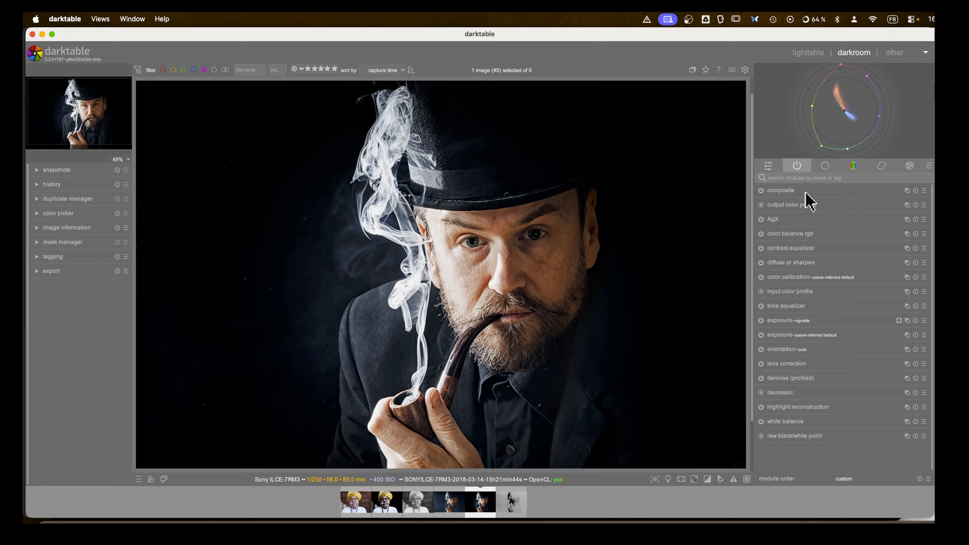
- Take a snapshot of the edited duplicate and open version 2 from the duplicate manager
{"action": "left_click", "coordinate": [35, 200]}
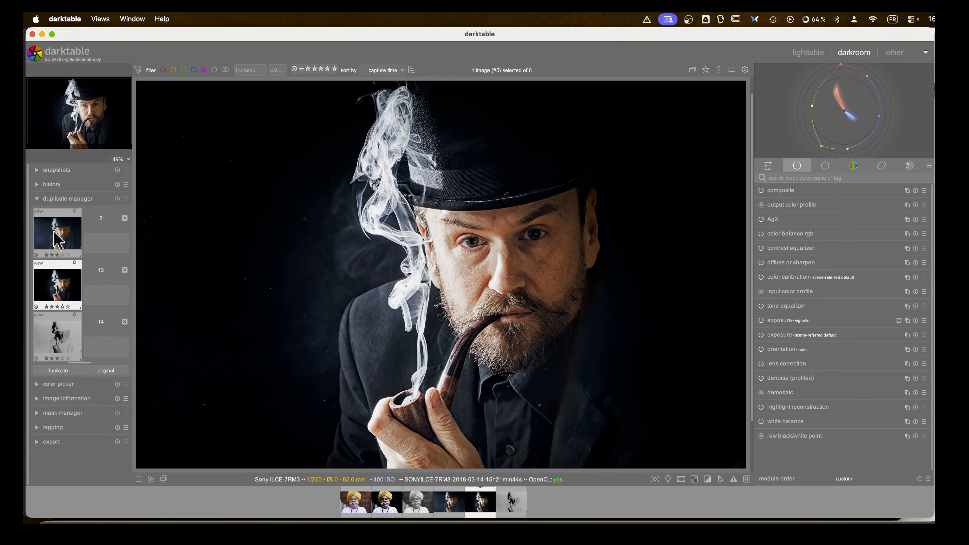
{"action": "left_click", "coordinate": [58, 169]}
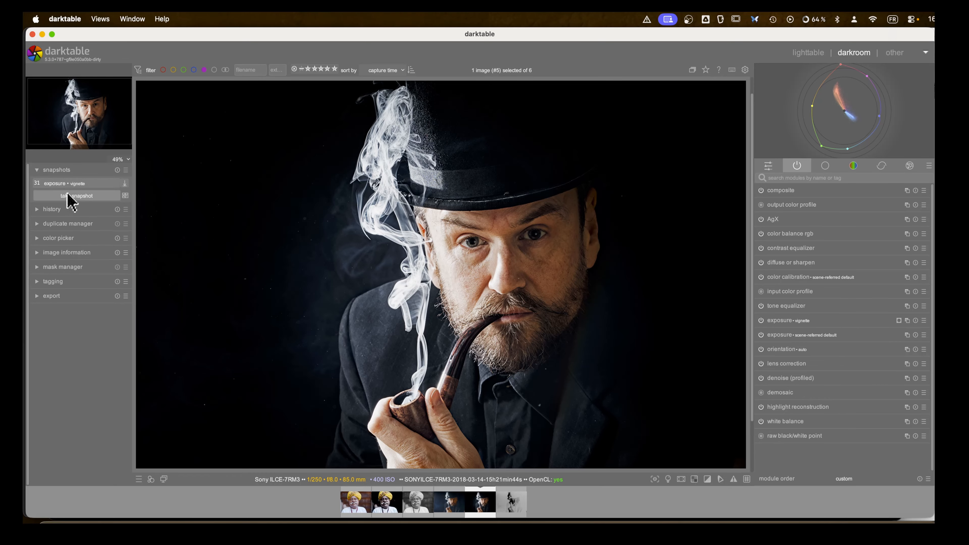
{"action": "left_click", "coordinate": [38, 223]}
{"action": "left_click", "coordinate": [56, 233]}
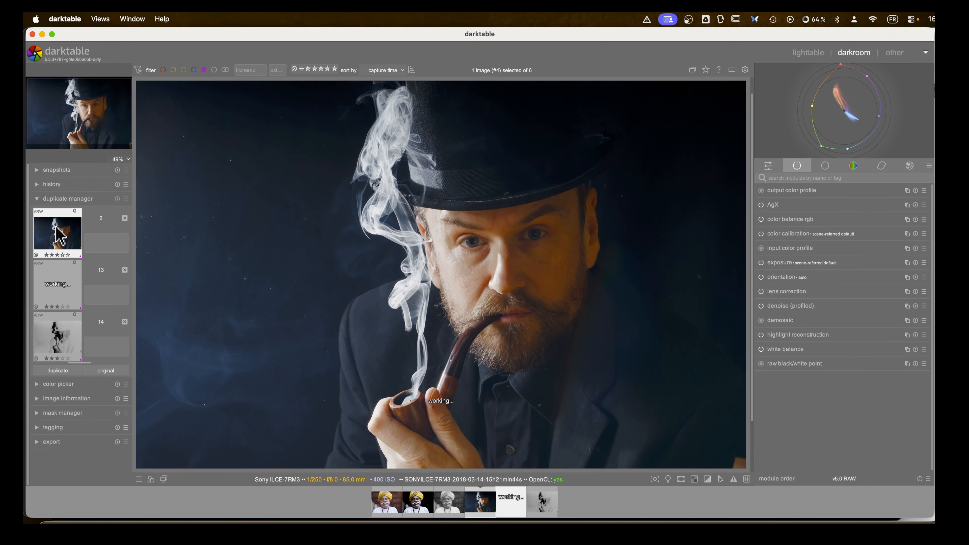
- Show the vignette snapshot over version 2 and sweep the split line across the whole portrait to compare both edits
{"action": "left_click", "coordinate": [58, 169]}
{"action": "left_click", "coordinate": [65, 183]}
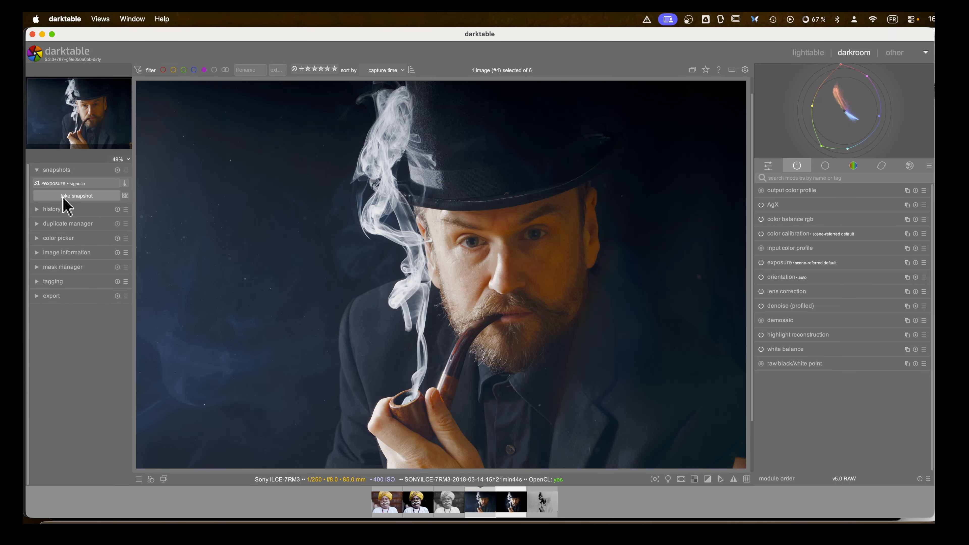
{"action": "left_click", "coordinate": [65, 184]}
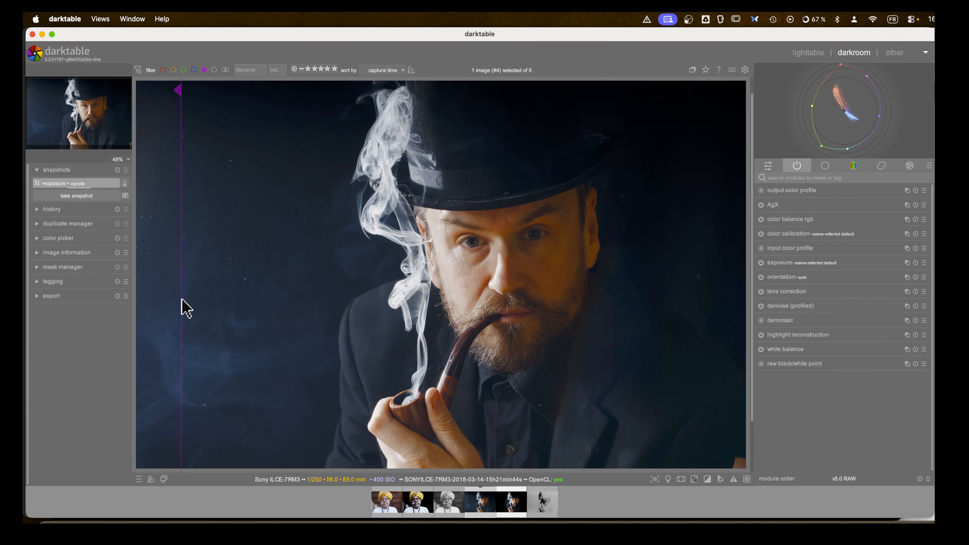
{"action": "left_click_drag", "start_coordinate": [181, 308], "coordinate": [761, 320]}
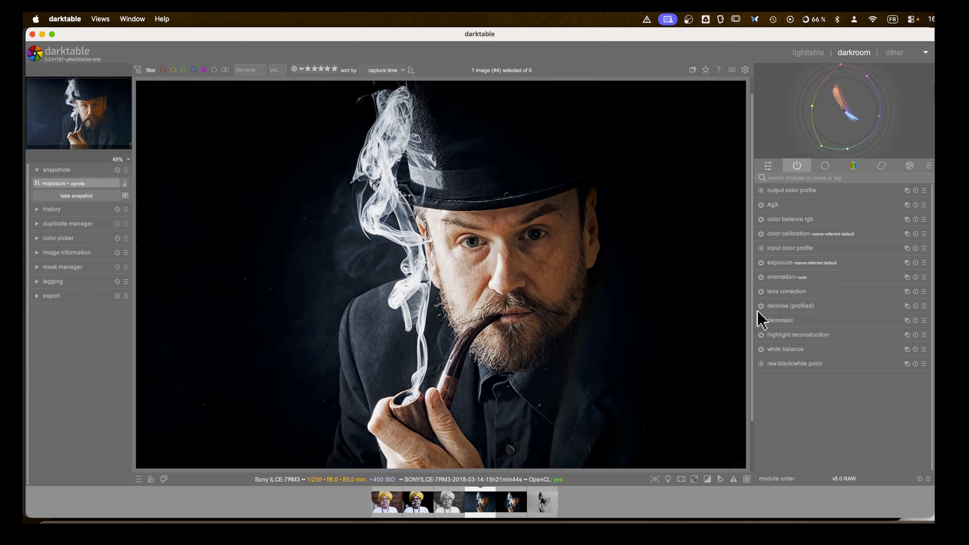